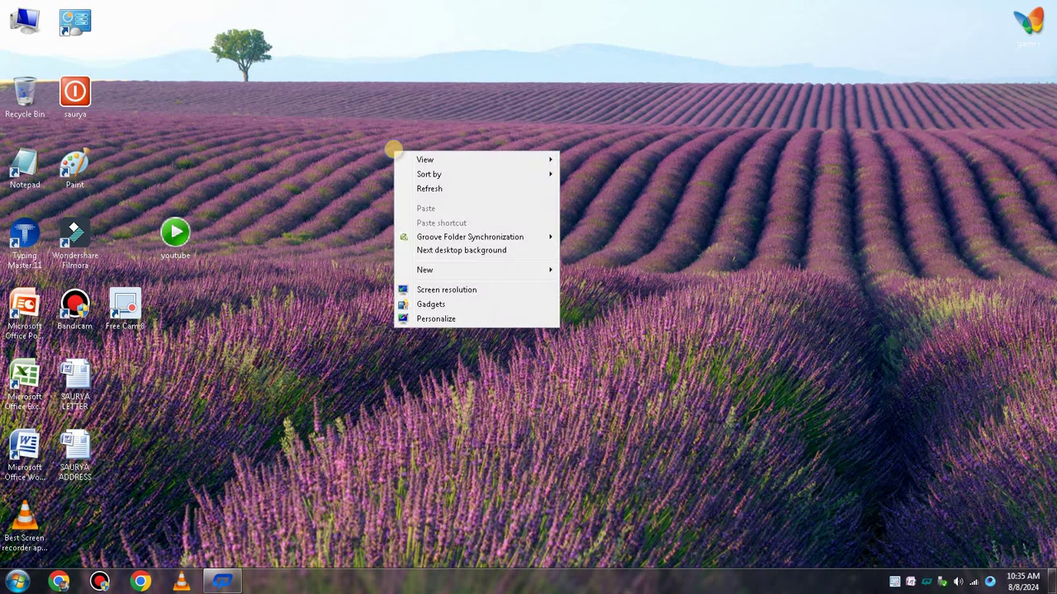
# Switch to the next desktop wallpaper, then launch Word 2007 and close it again.
pyautogui.click(476, 250)
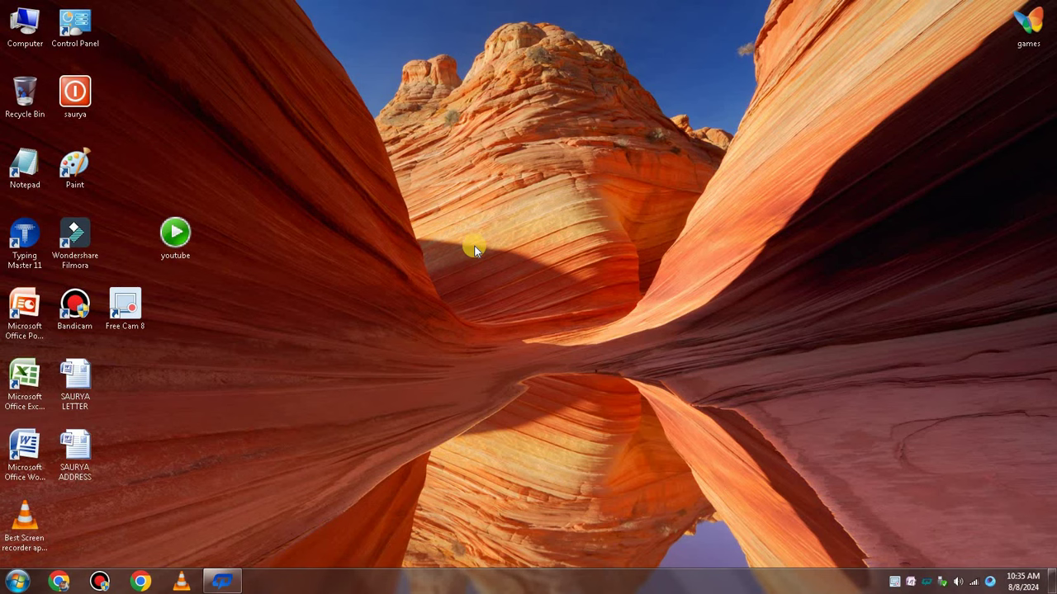
pyautogui.rightClick(21, 444)
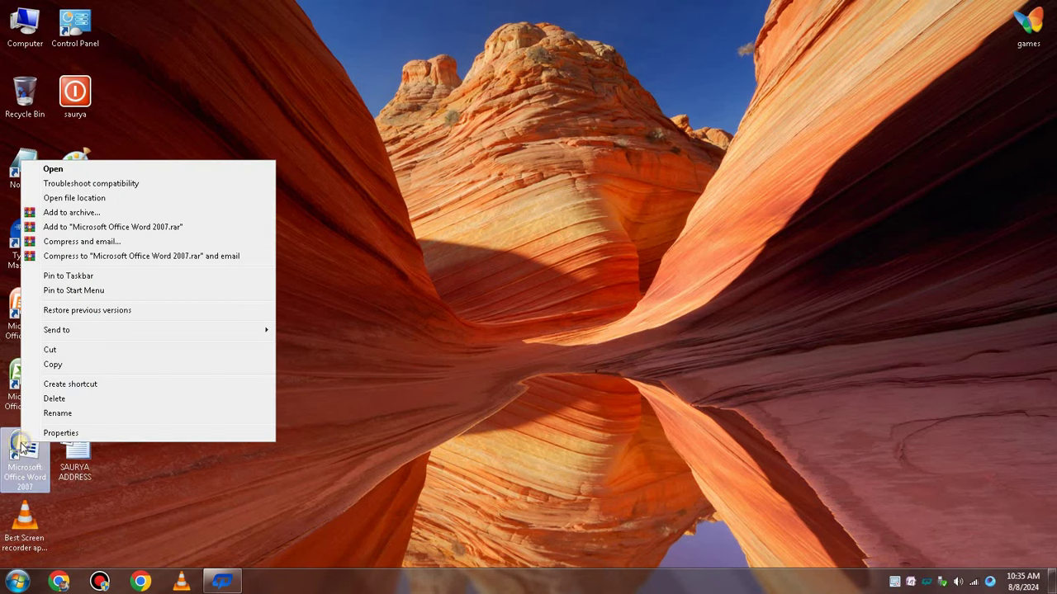
pyautogui.click(102, 169)
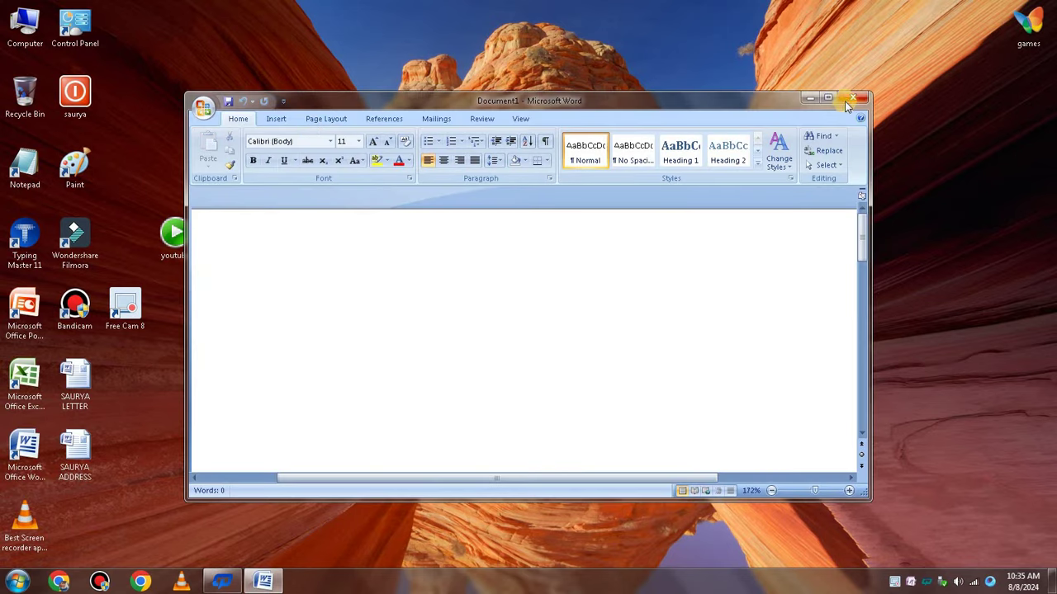
pyautogui.click(851, 99)
# Launch Excel 2007 from its desktop shortcut and maximize the window.
pyautogui.rightClick(25, 214)
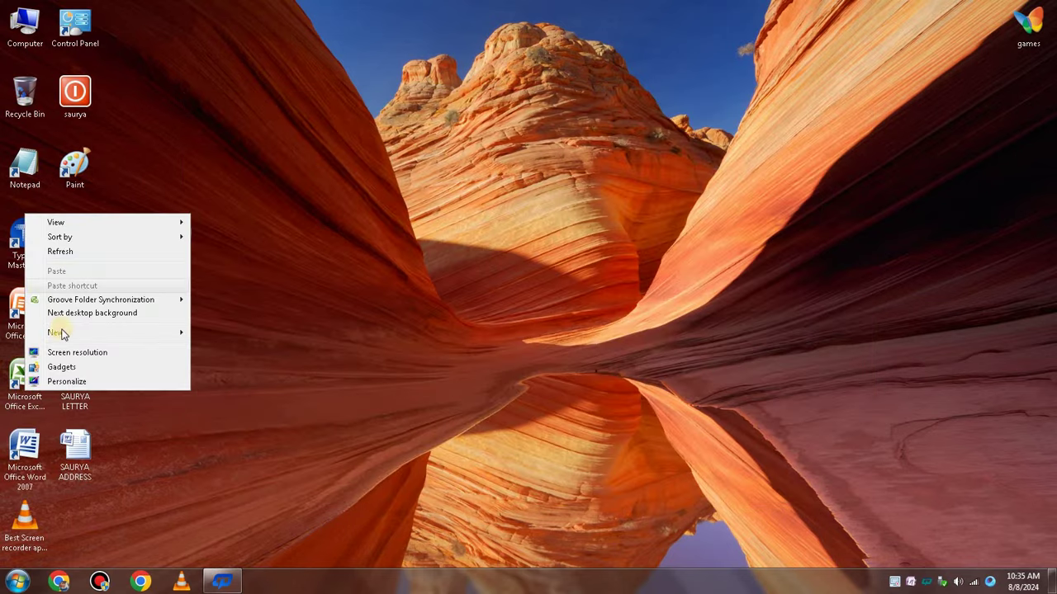
pyautogui.click(572, 270)
pyautogui.rightClick(38, 382)
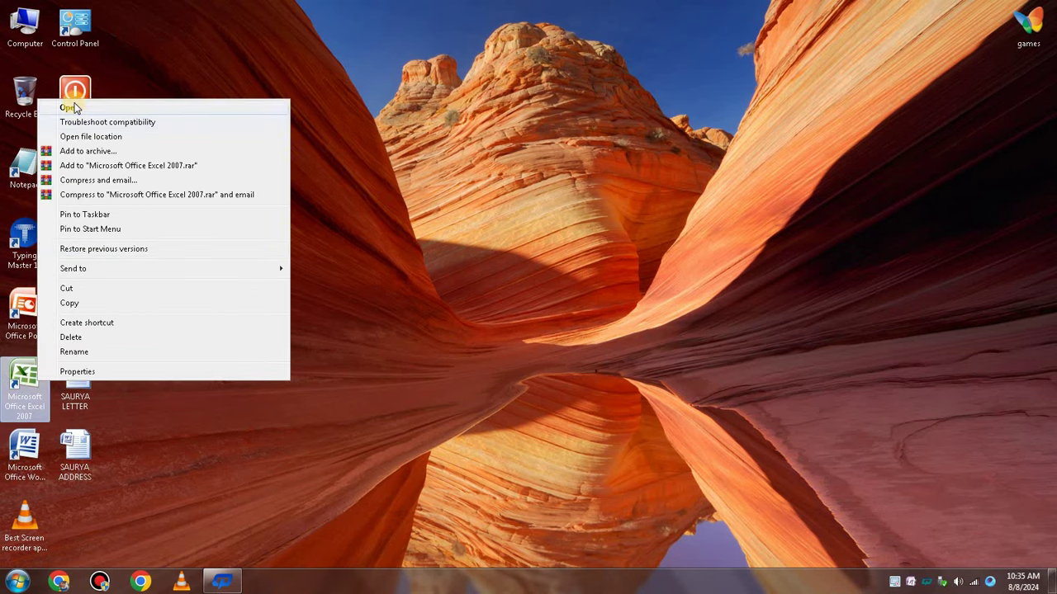
pyautogui.click(71, 106)
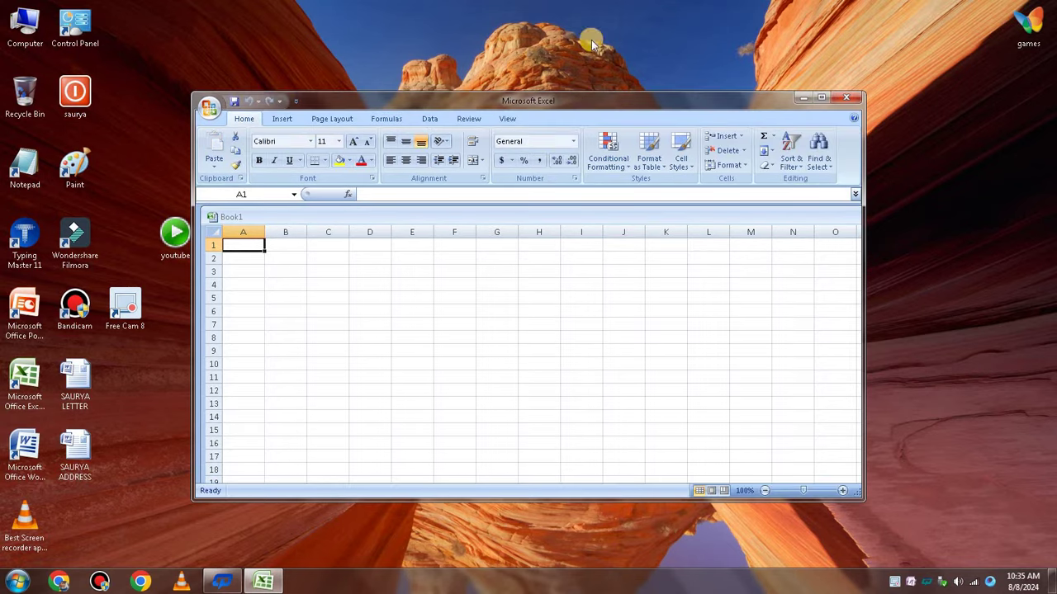
pyautogui.click(822, 98)
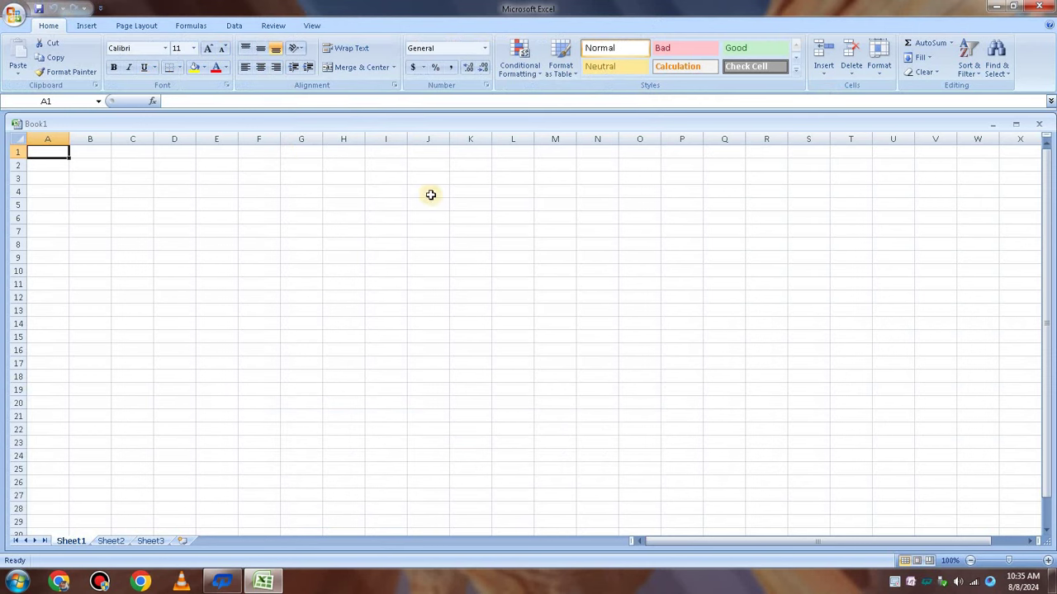
# Enter headers ROLL, NAME, MATH, ENG, BENG, HIST and GEO in A1:G1.
pyautogui.doubleClick(42, 152)
pyautogui.write('ROLL')
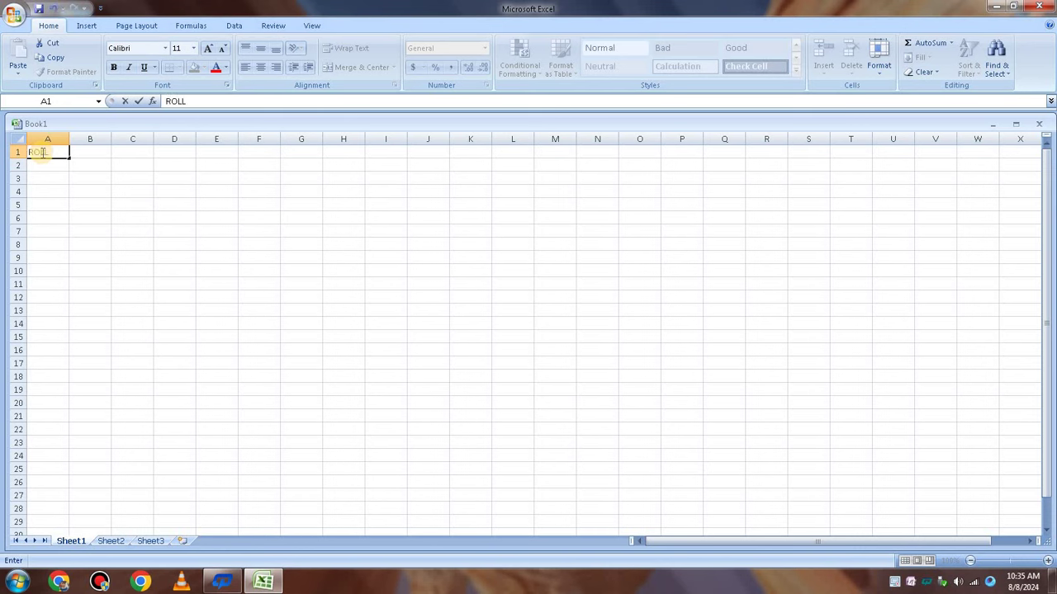
pyautogui.doubleClick(83, 154)
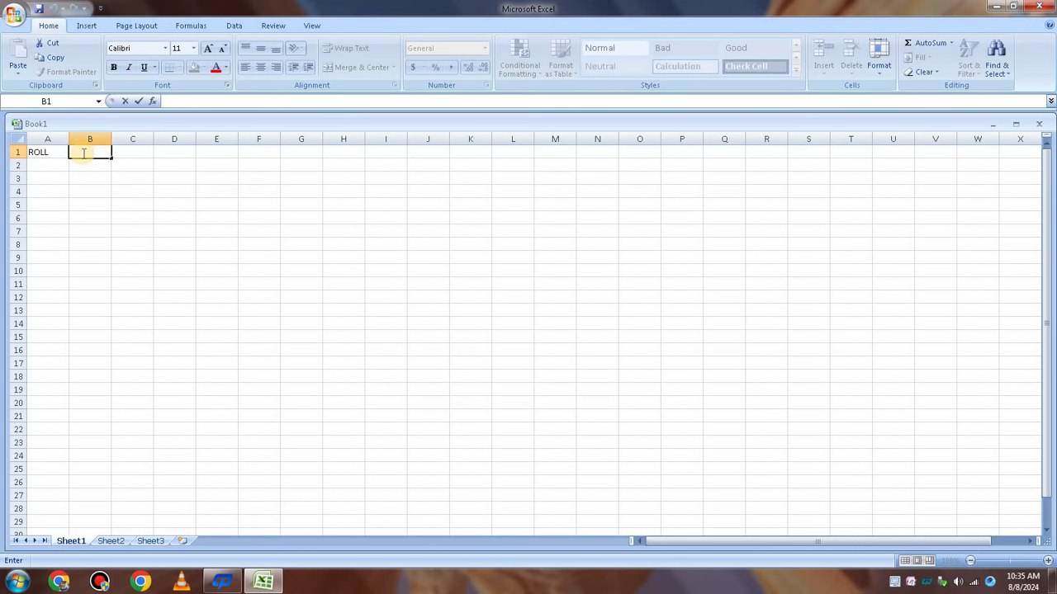
pyautogui.write('NAME')
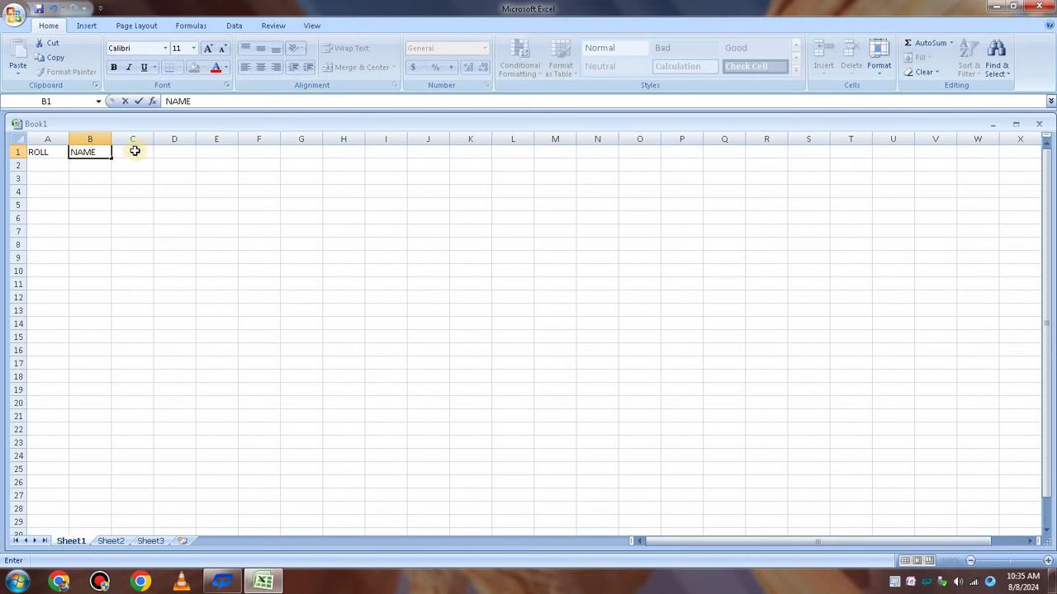
pyautogui.doubleClick(133, 152)
pyautogui.write('MATH')
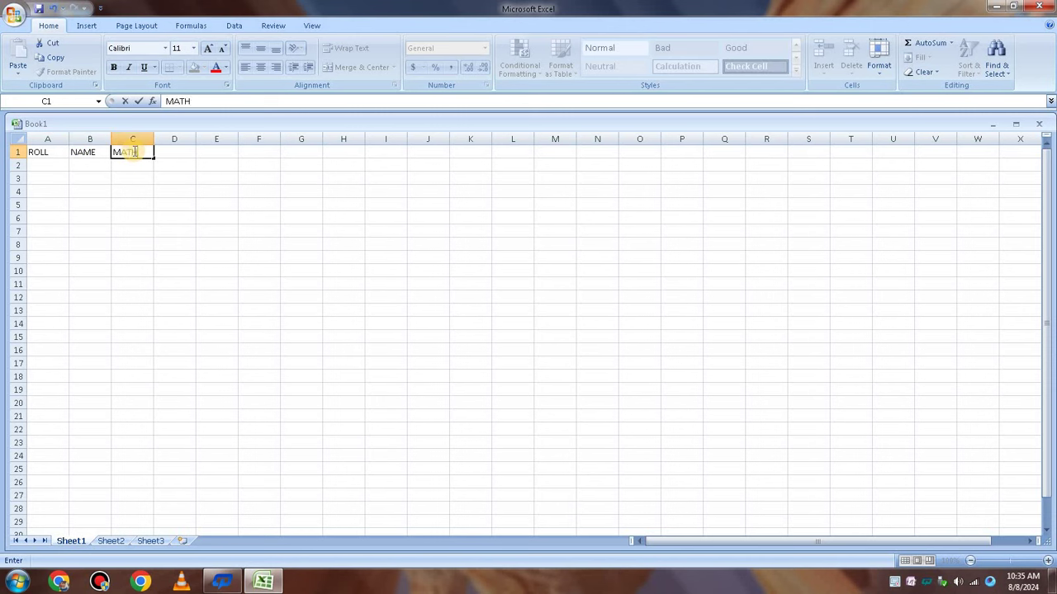
pyautogui.doubleClick(169, 152)
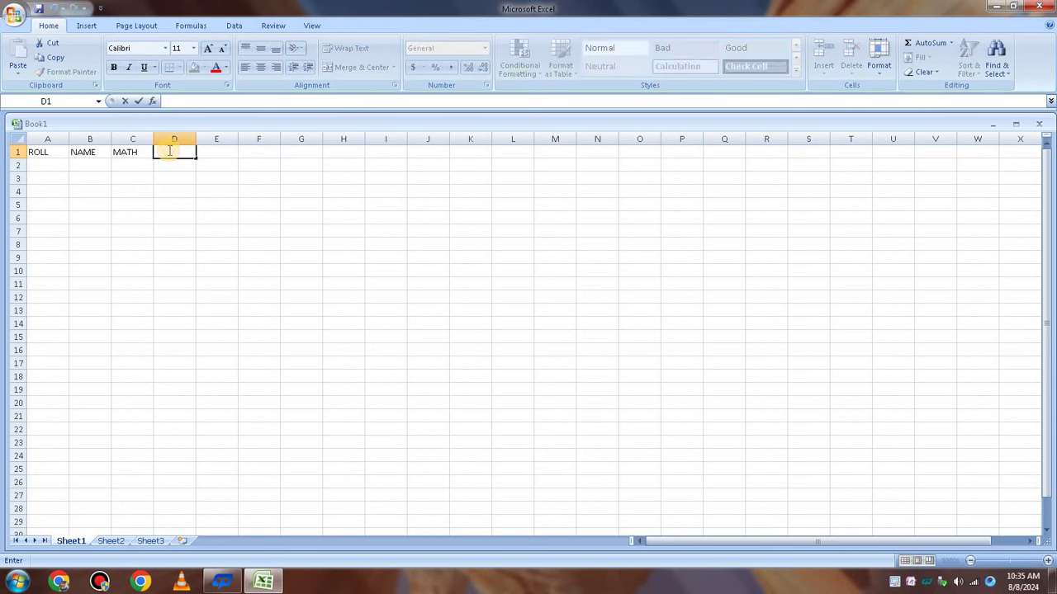
pyautogui.write('ENG')
pyautogui.doubleClick(219, 152)
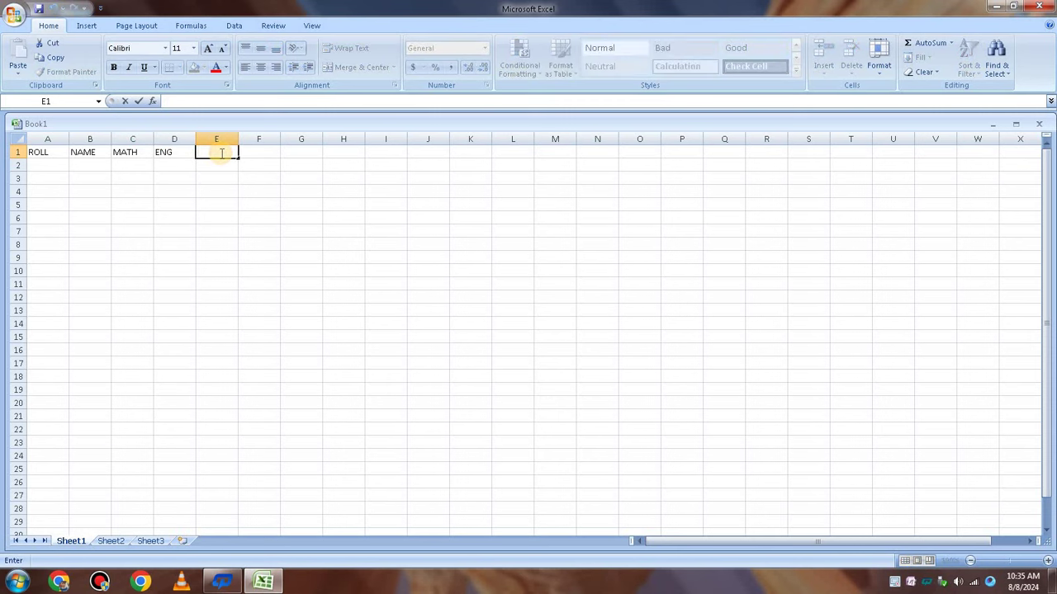
pyautogui.write('BENG')
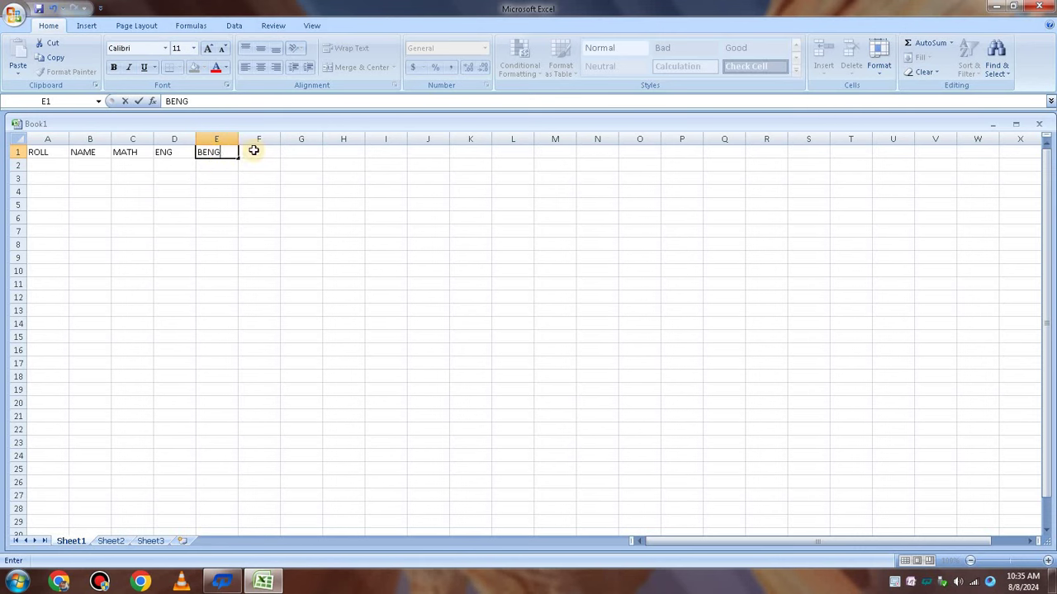
pyautogui.doubleClick(247, 152)
pyautogui.write('HIST')
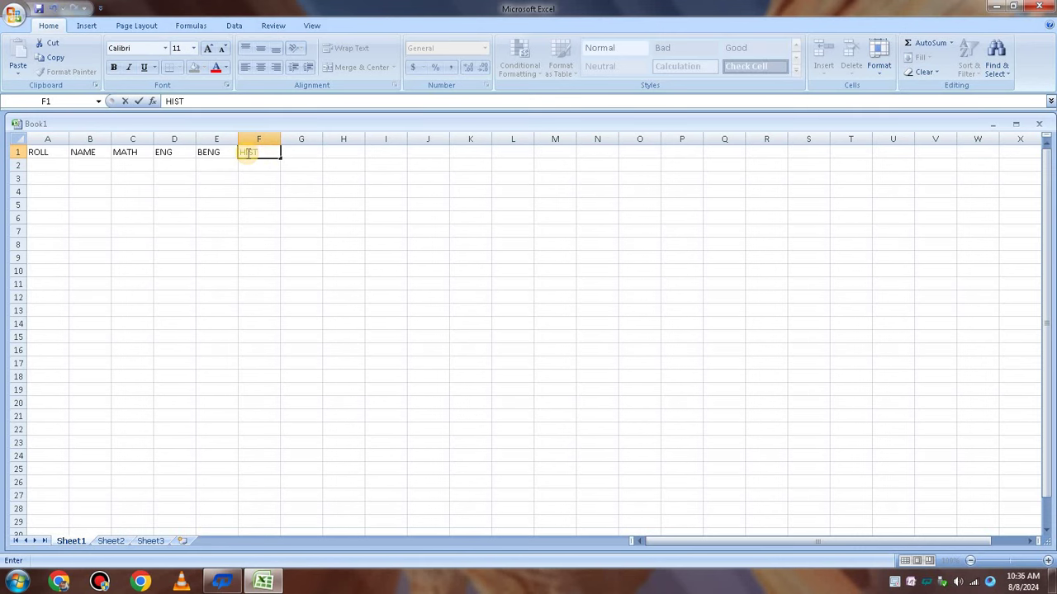
pyautogui.doubleClick(300, 153)
pyautogui.write('GEO')
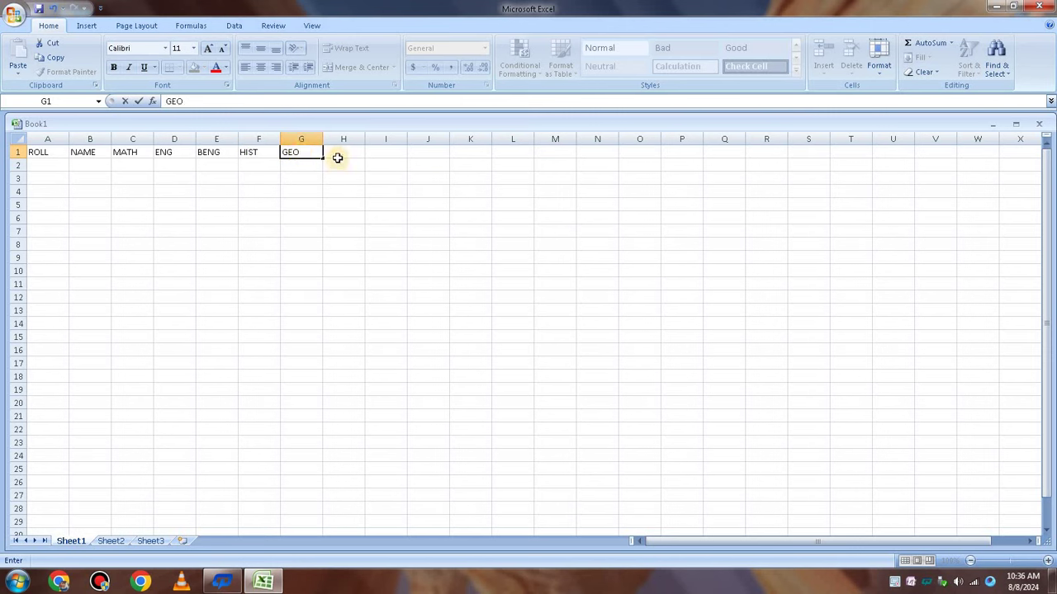
pyautogui.click(337, 157)
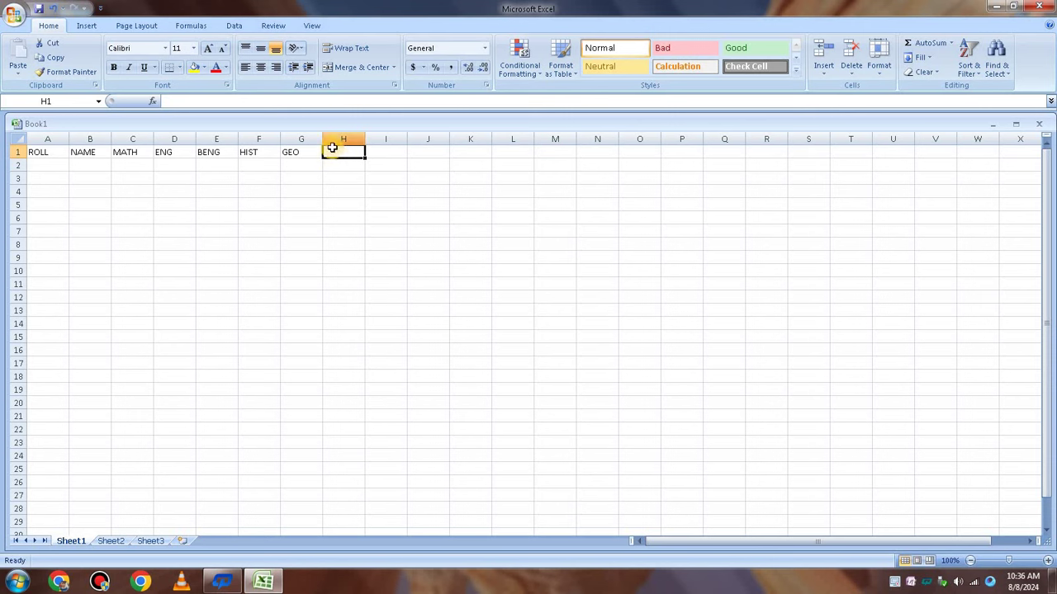
# Add PERCENTAGE and AVERAGE headers in H1 and I1, widening columns H and I to fit.
pyautogui.doubleClick(332, 153)
pyautogui.write('PERCENT')
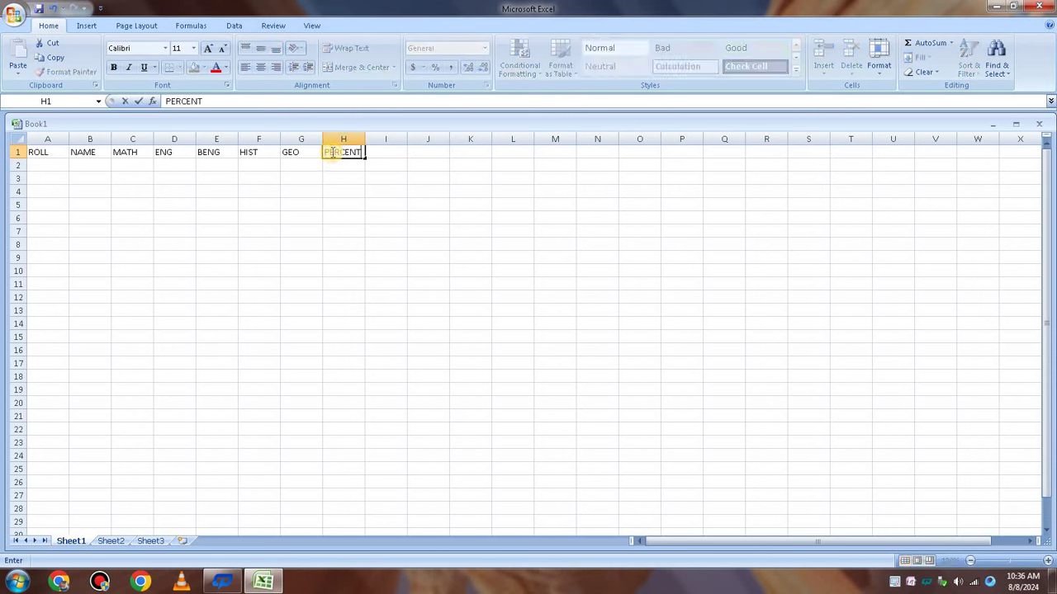
pyautogui.write('AGE')
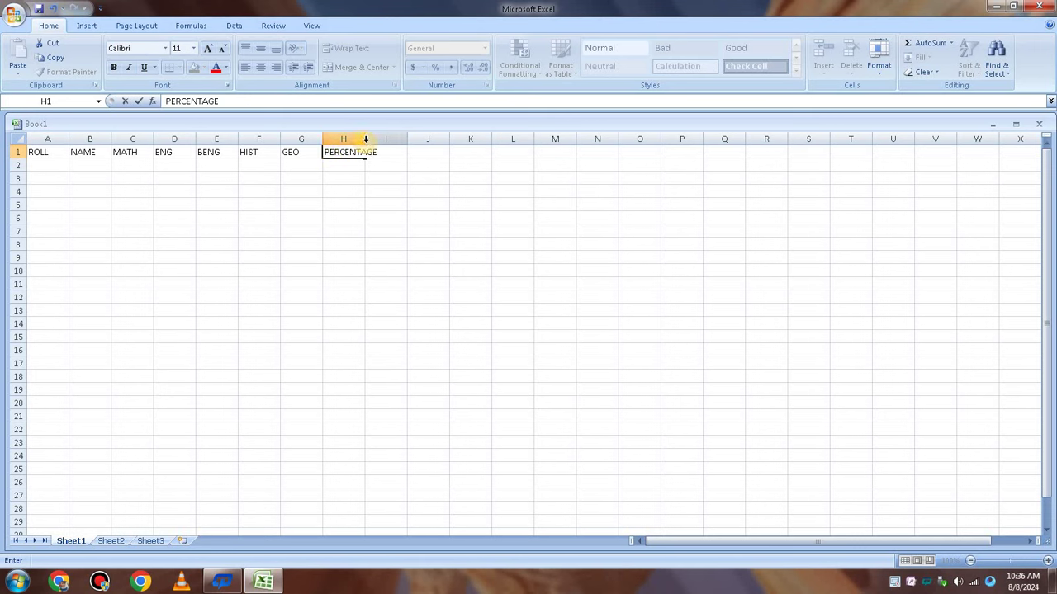
pyautogui.moveTo(366, 140); pyautogui.dragTo(385, 140)
pyautogui.click(499, 165)
pyautogui.click(396, 156)
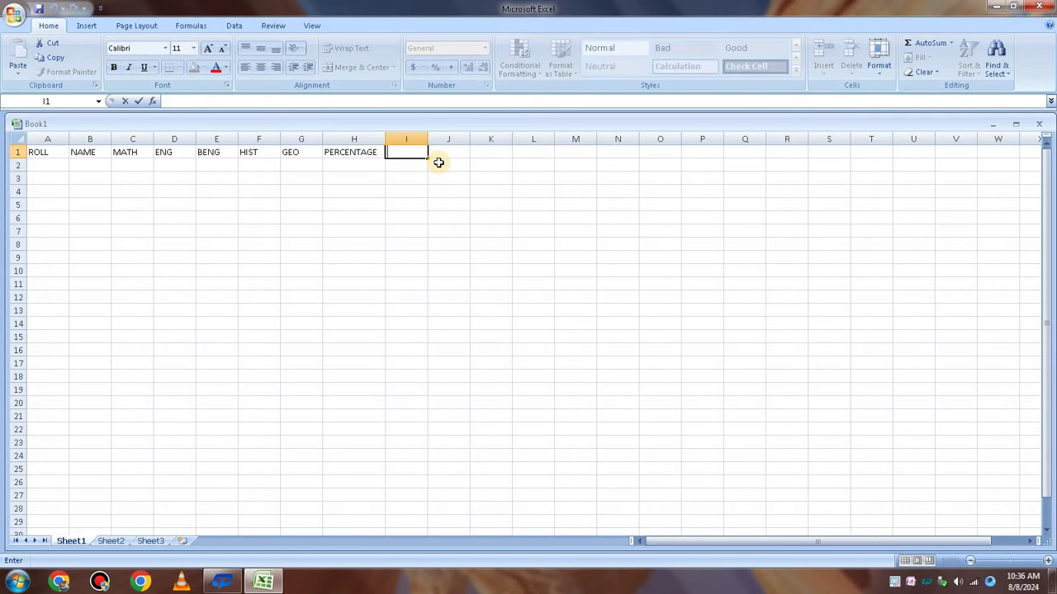
pyautogui.write('ERA')
pyautogui.press('Right')
pyautogui.press('Right')
pyautogui.press('Right')
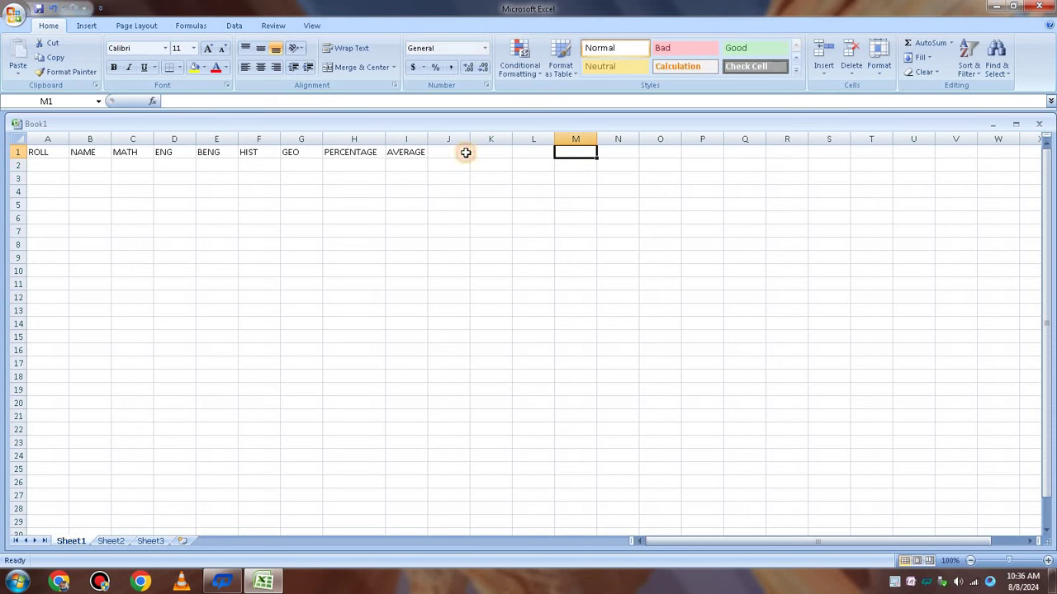
pyautogui.moveTo(428, 139); pyautogui.dragTo(440, 138)
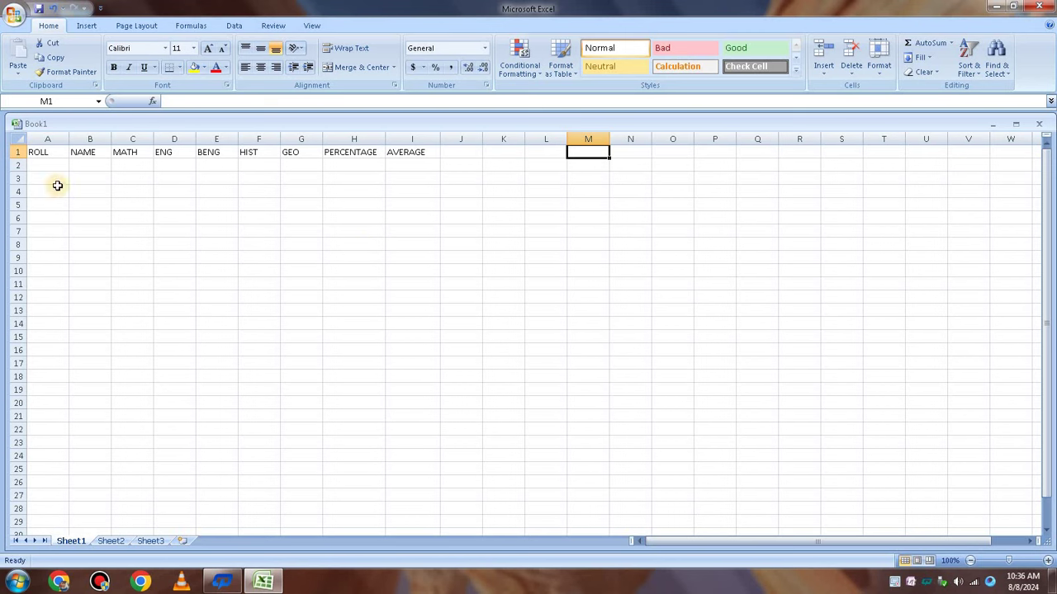
# Enter 1 and 2 in A2:A3 and fill the roll-number series down to 14 in A15.
pyautogui.click(46, 166)
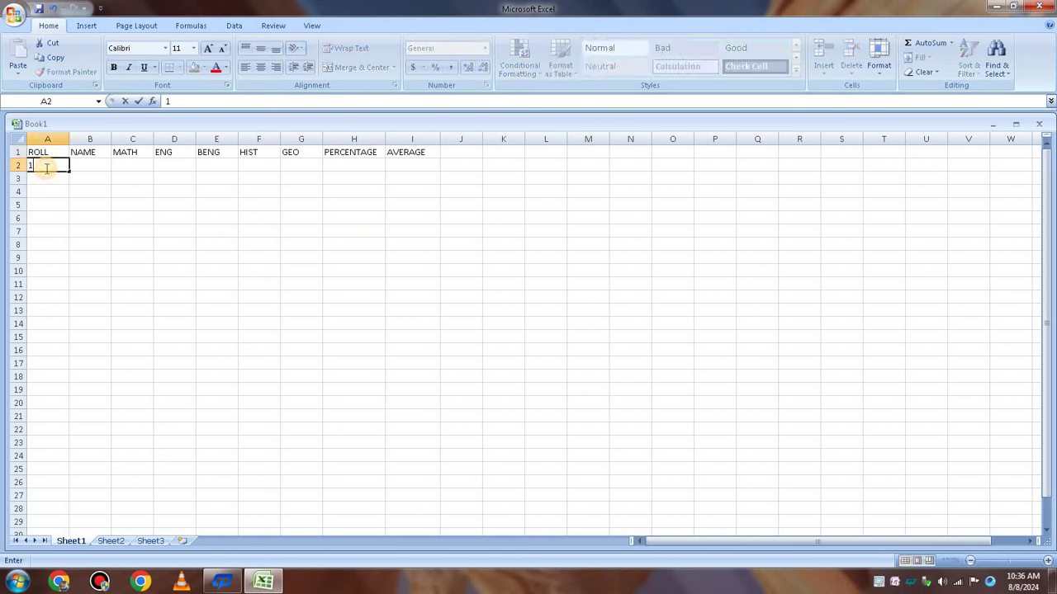
pyautogui.click(156, 180)
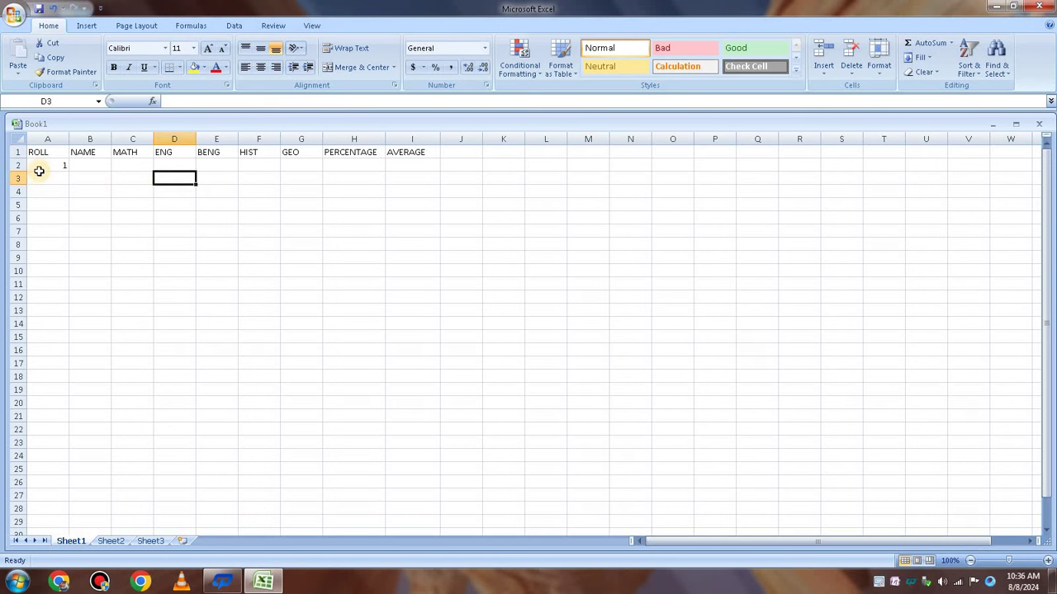
pyautogui.click(64, 176)
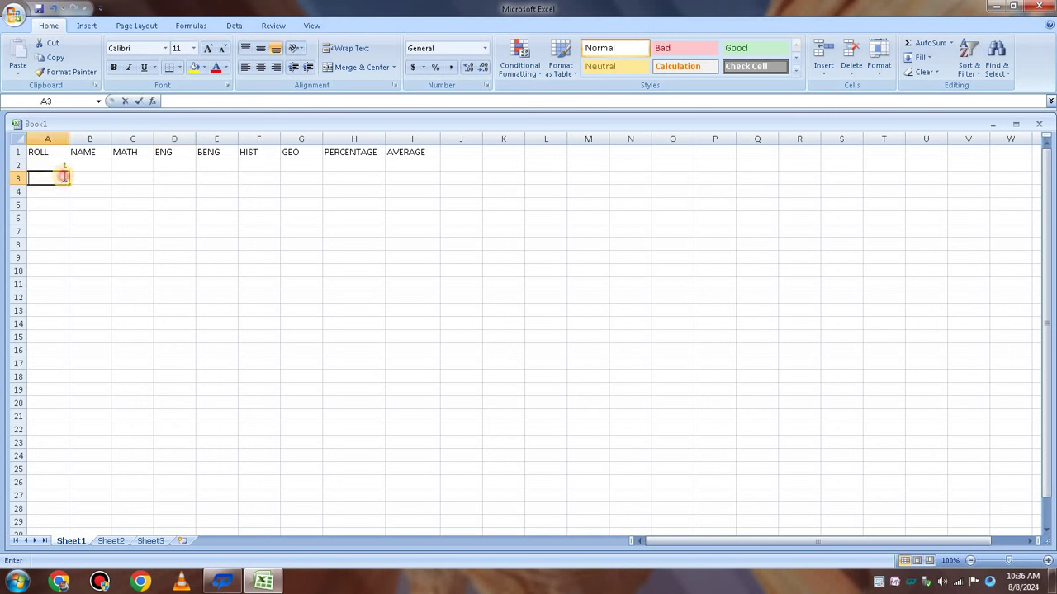
pyautogui.write('2')
pyautogui.click(186, 190)
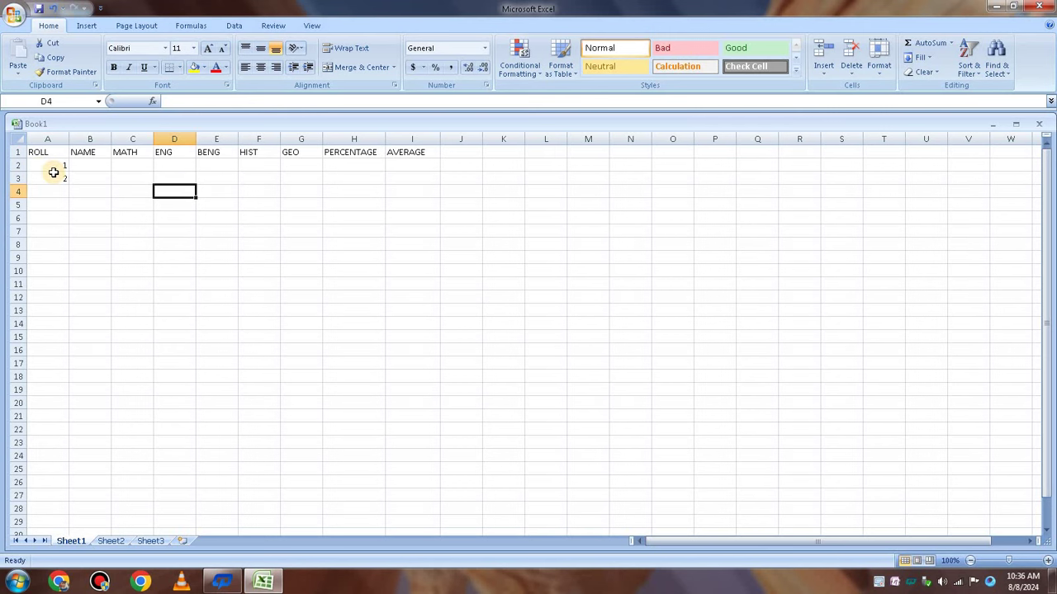
pyautogui.click(158, 172)
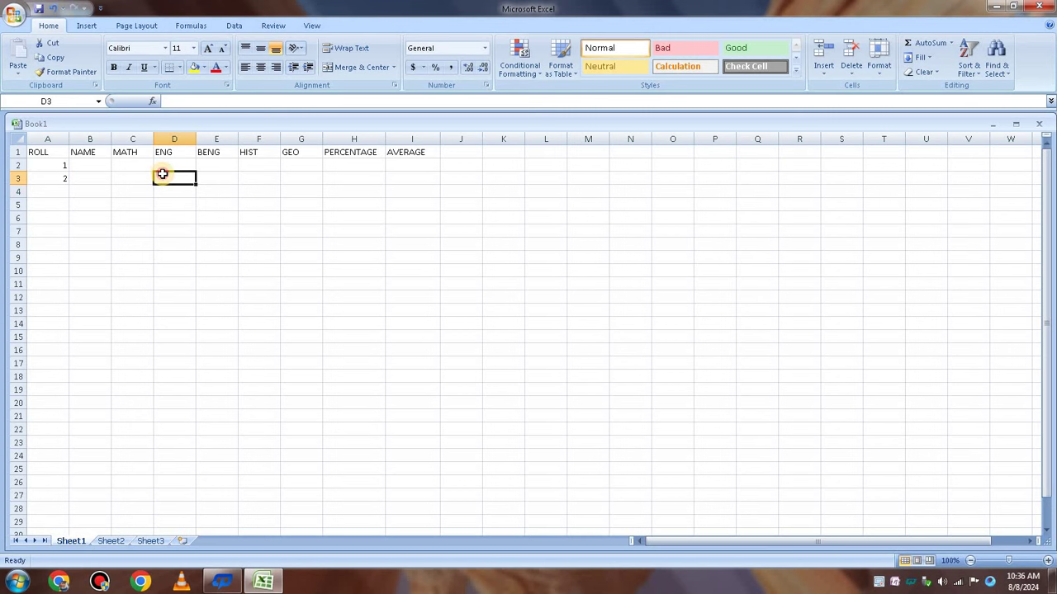
pyautogui.click(55, 165)
pyautogui.moveTo(57, 166); pyautogui.dragTo(65, 313)
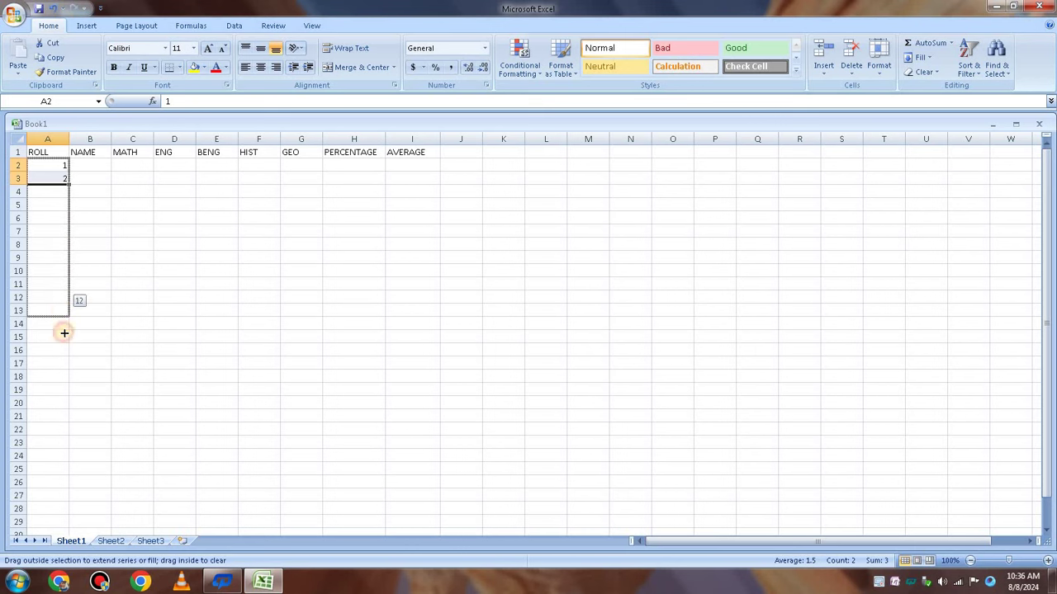
pyautogui.moveTo(65, 313); pyautogui.dragTo(60, 337)
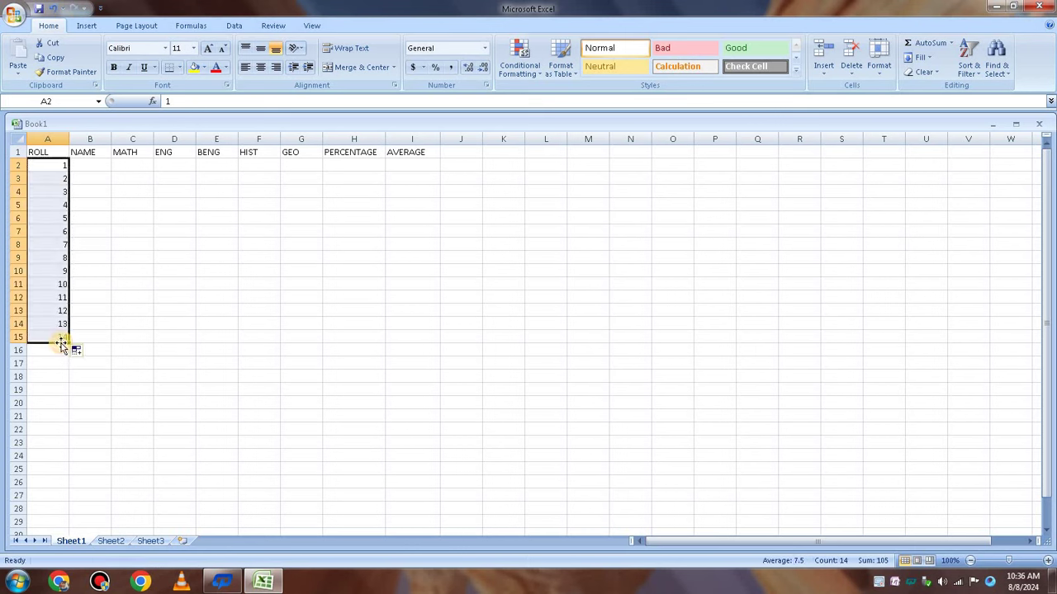
pyautogui.click(262, 285)
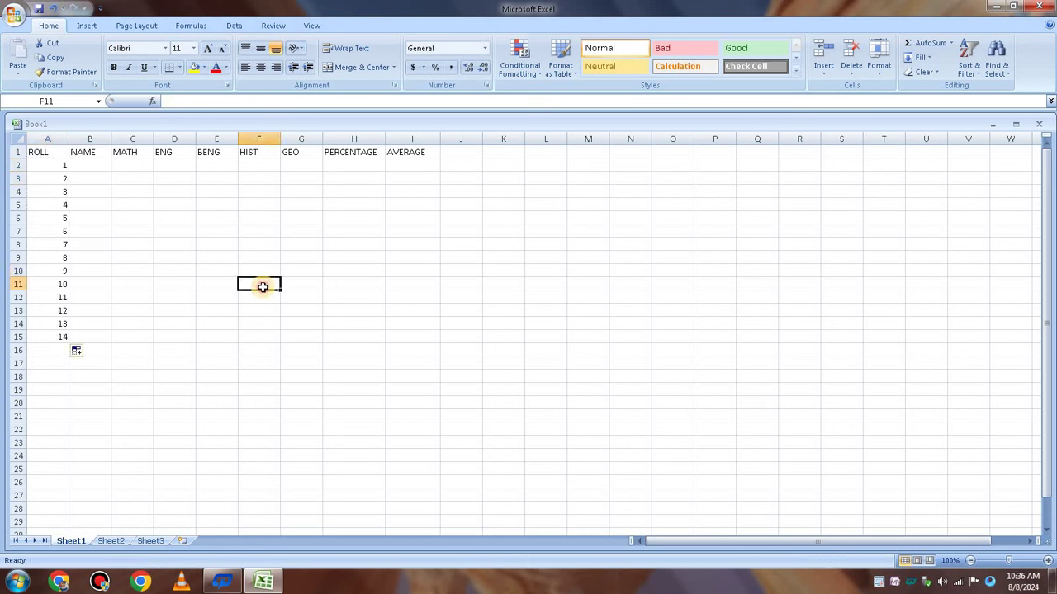
# Type the first seven student names into B2:B8.
pyautogui.doubleClick(100, 164)
pyautogui.write('SAURYA')
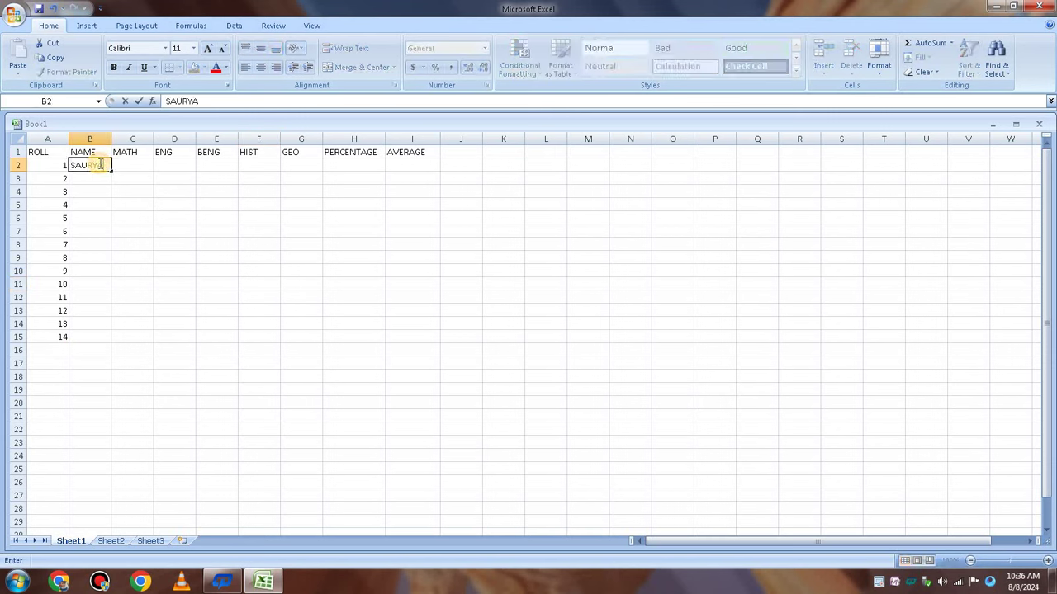
pyautogui.press('Return')
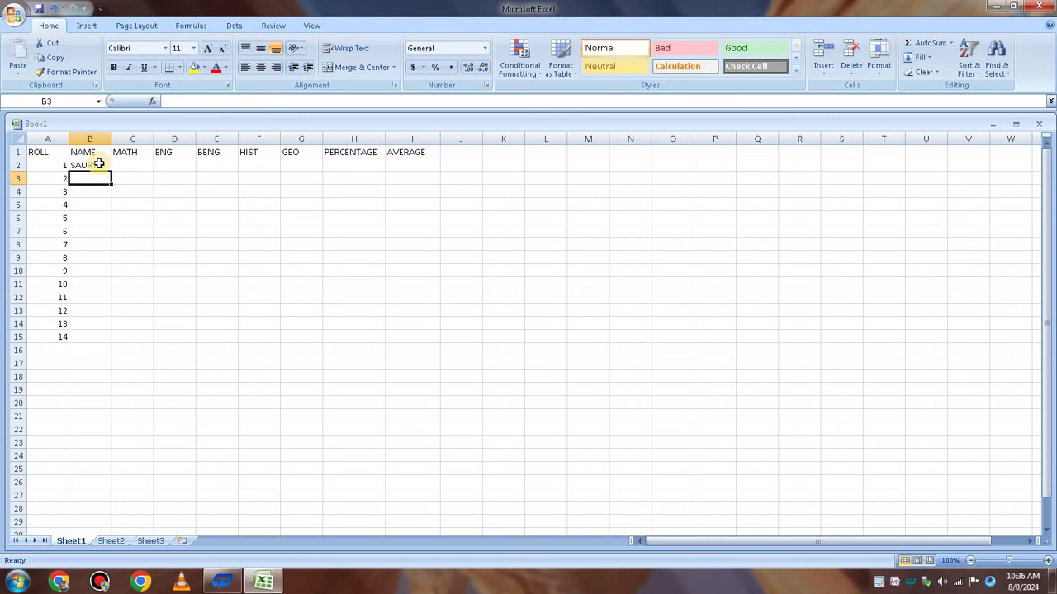
pyautogui.write('ROHIT')
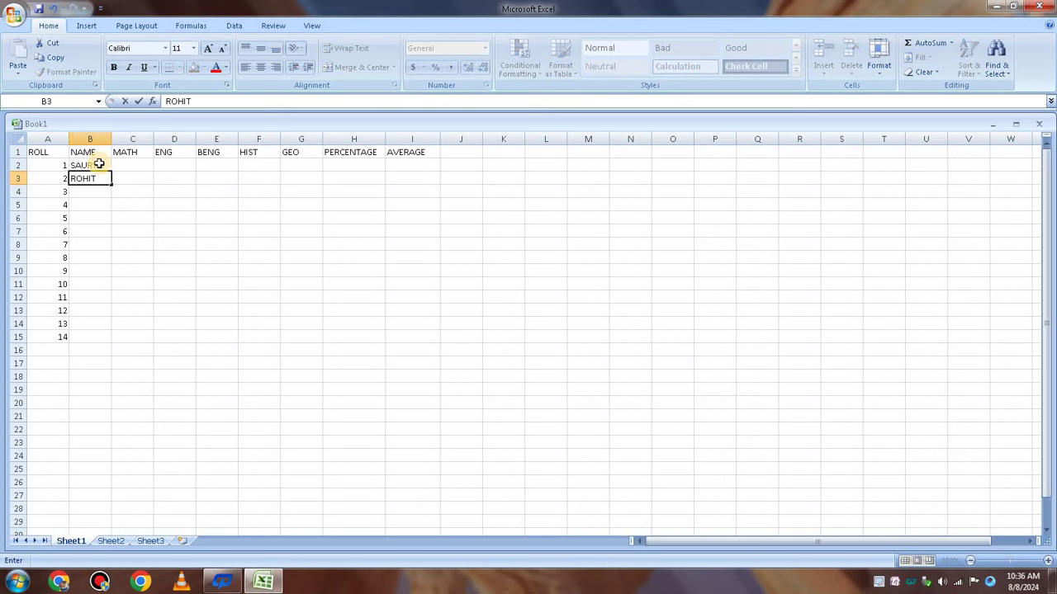
pyautogui.press('Return')
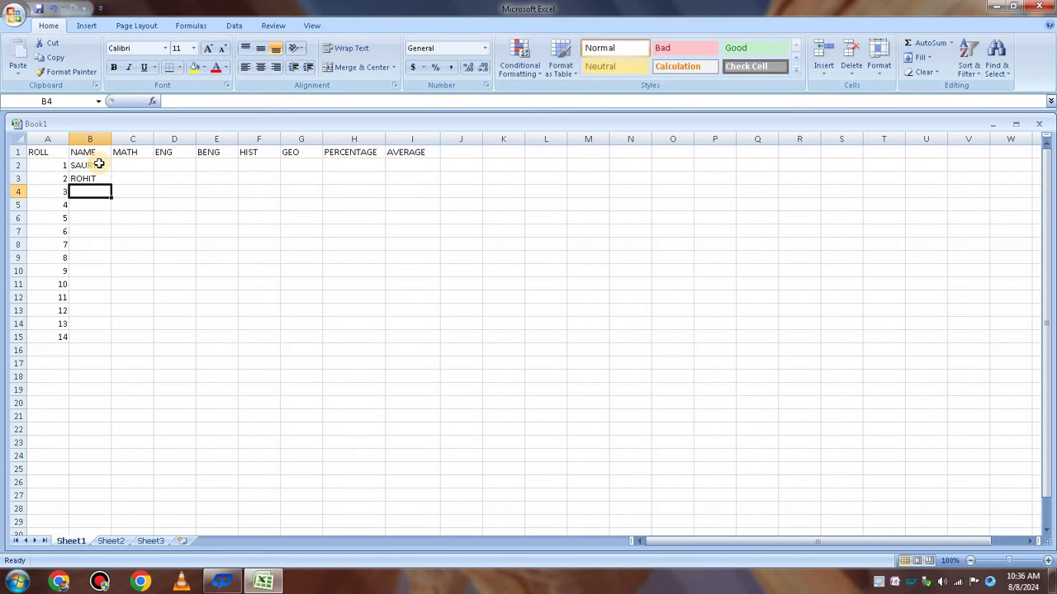
pyautogui.write('VIRAT')
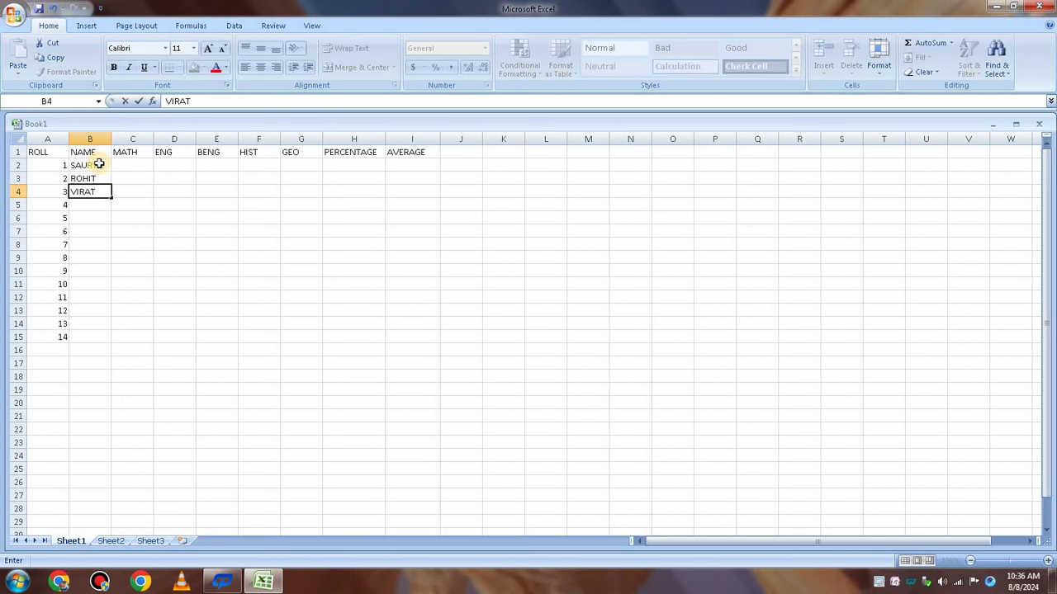
pyautogui.press('Return')
pyautogui.write('S')
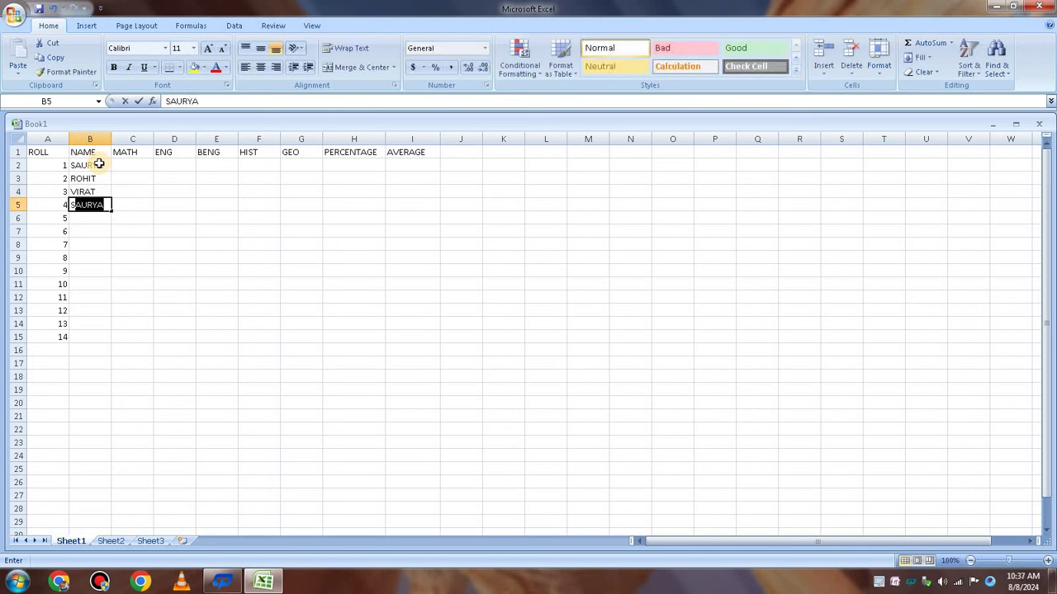
pyautogui.write('UKHAR')
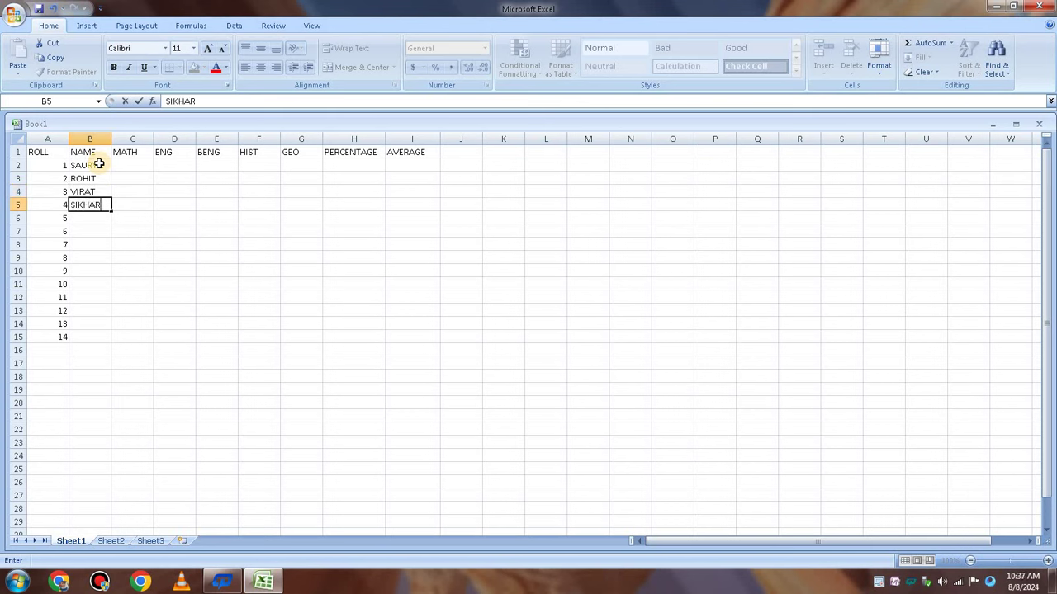
pyautogui.press('Return')
pyautogui.write('AJINKA')
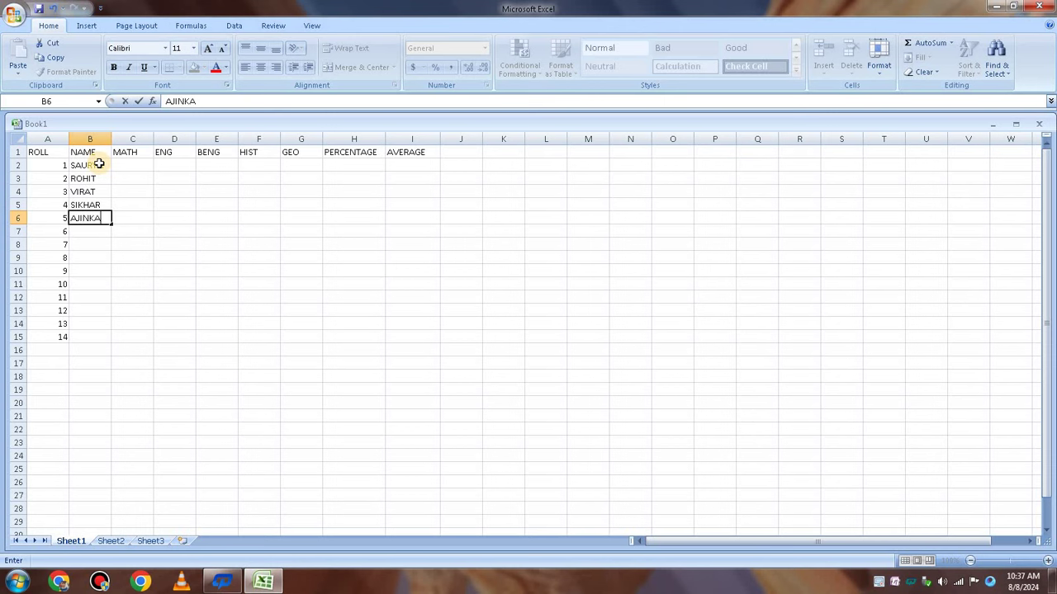
pyautogui.press('Return')
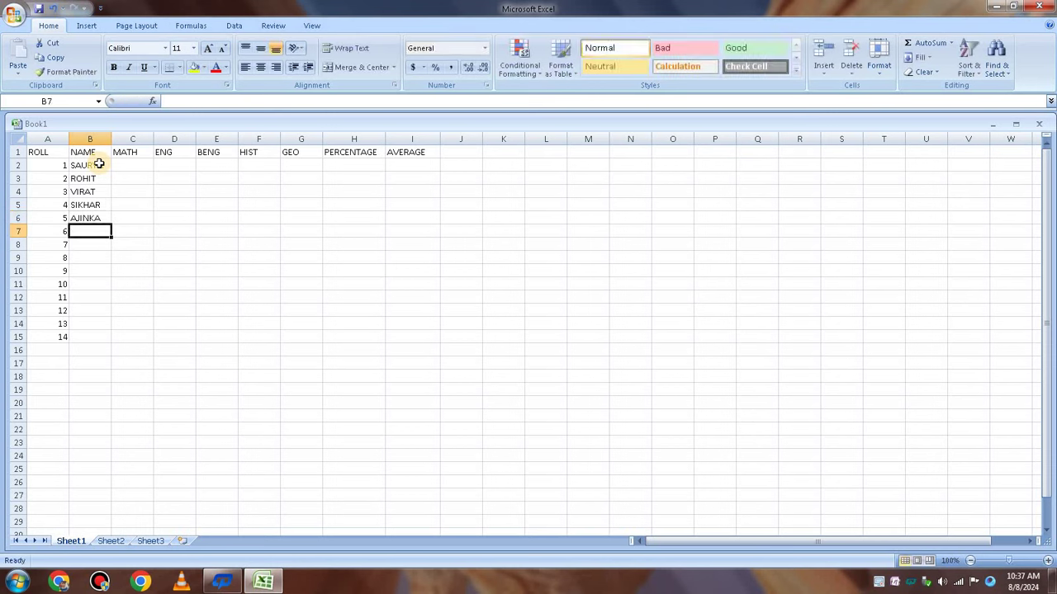
pyautogui.write('RAHUL')
pyautogui.press('Return')
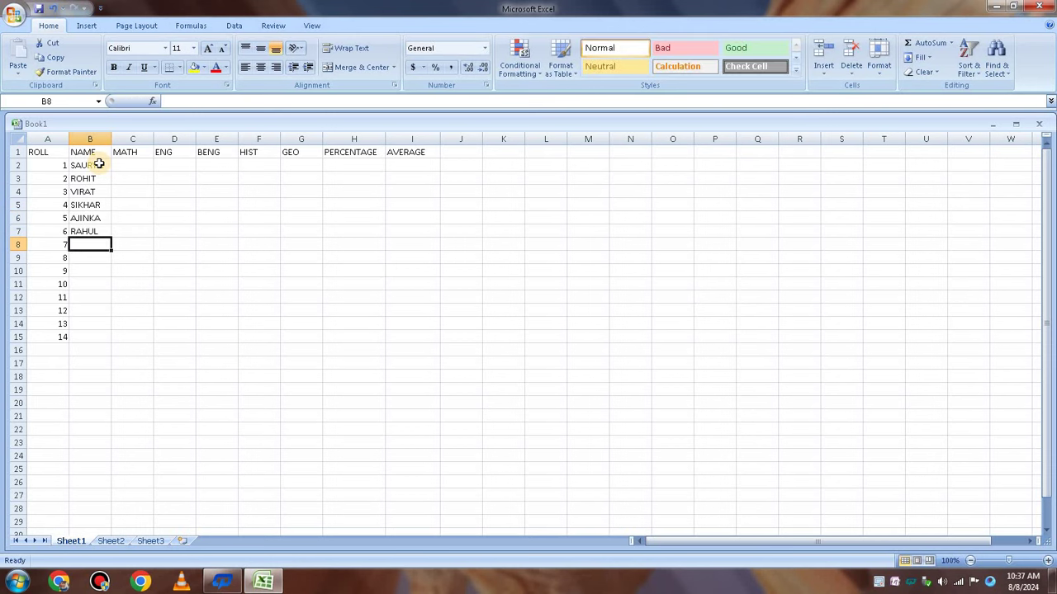
pyautogui.write('DINESH')
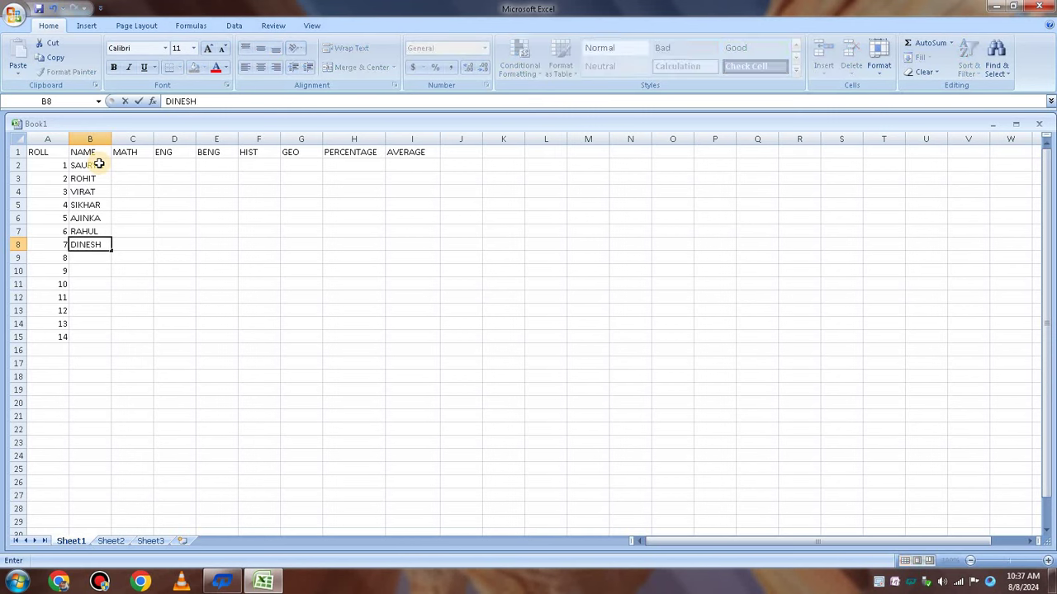
pyautogui.press('Return')
# Enter the remaining seven student names down to B15 and widen column B to fit.
pyautogui.write('S')
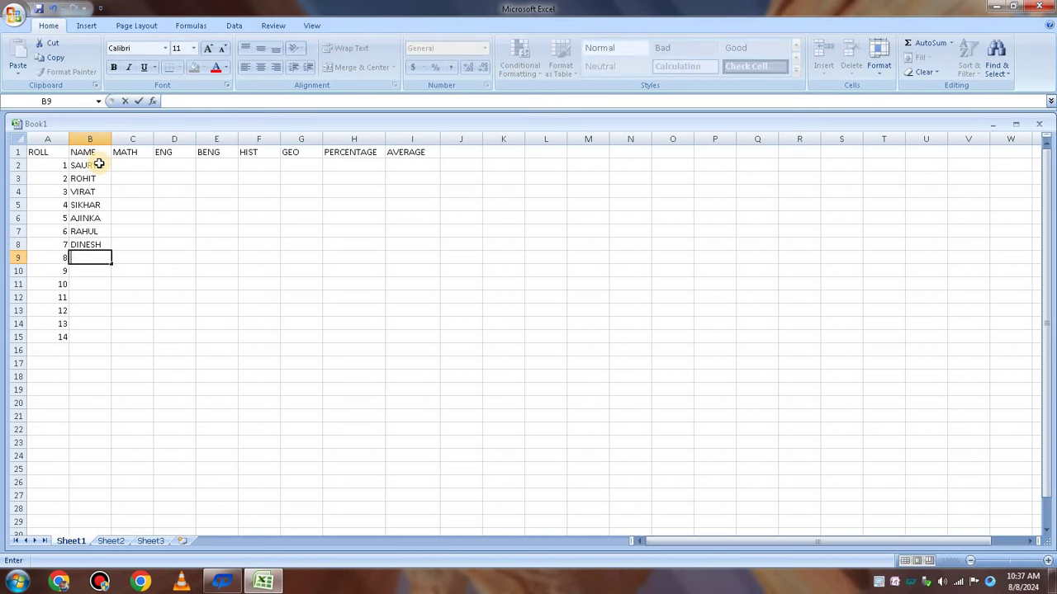
pyautogui.write('DHONI')
pyautogui.press('Return')
pyautogui.write('PANDYA')
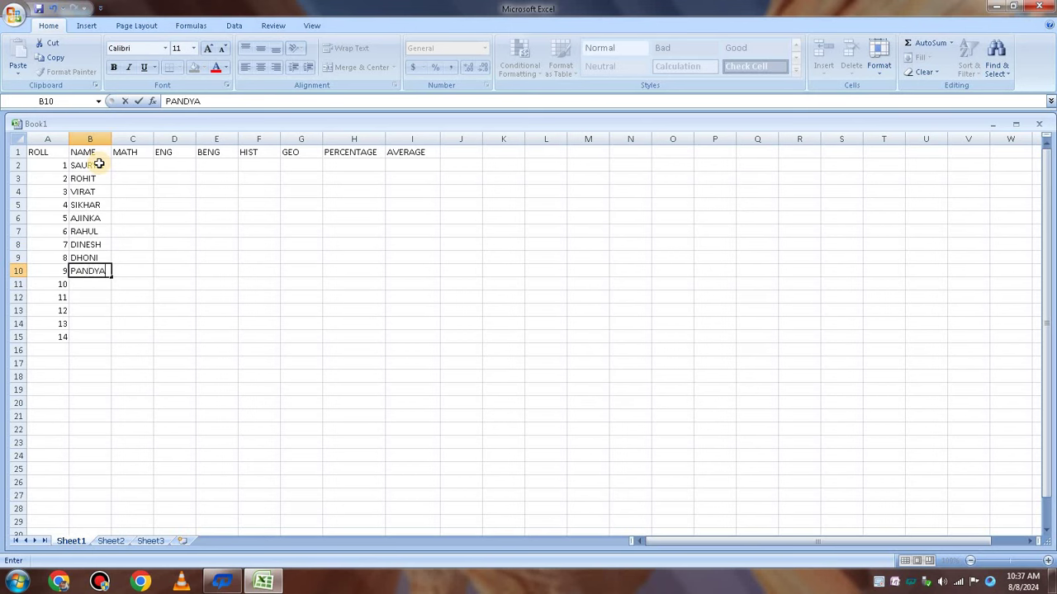
pyautogui.press('Return')
pyautogui.write('ASWIN')
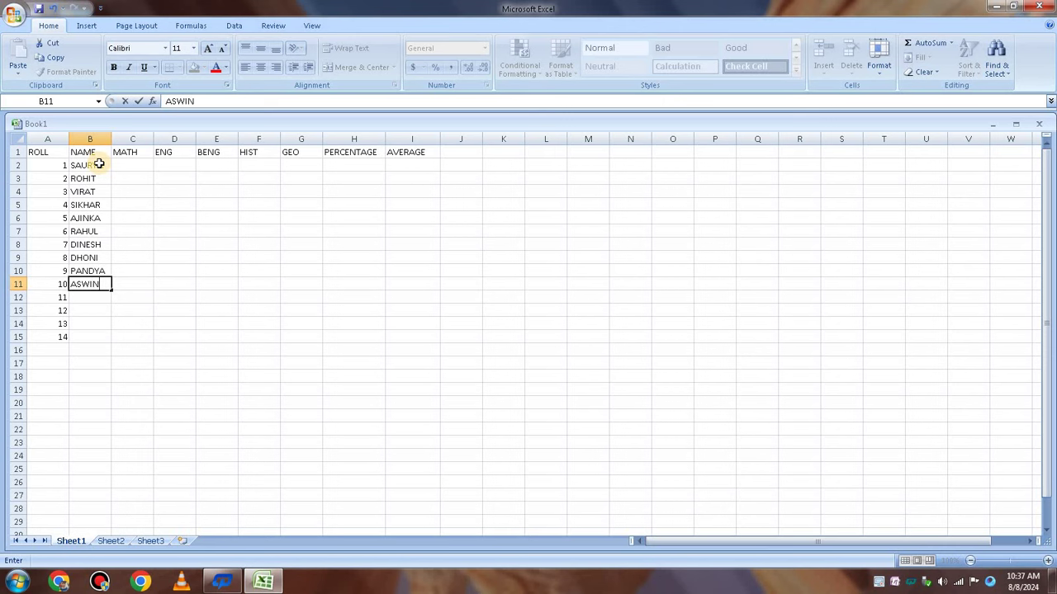
pyautogui.press('Return')
pyautogui.write('JADEJA')
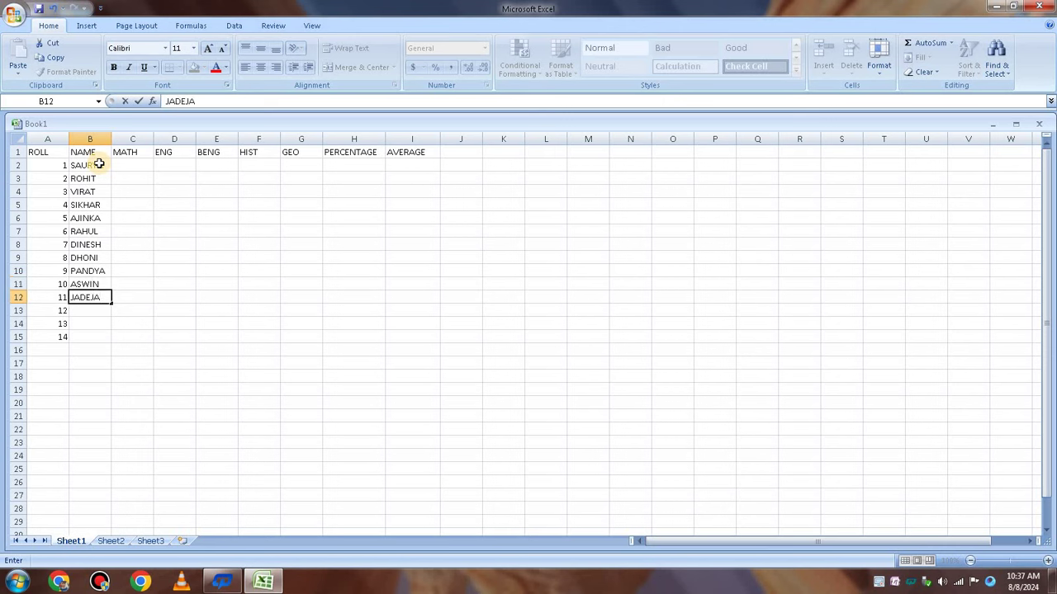
pyautogui.press('Return')
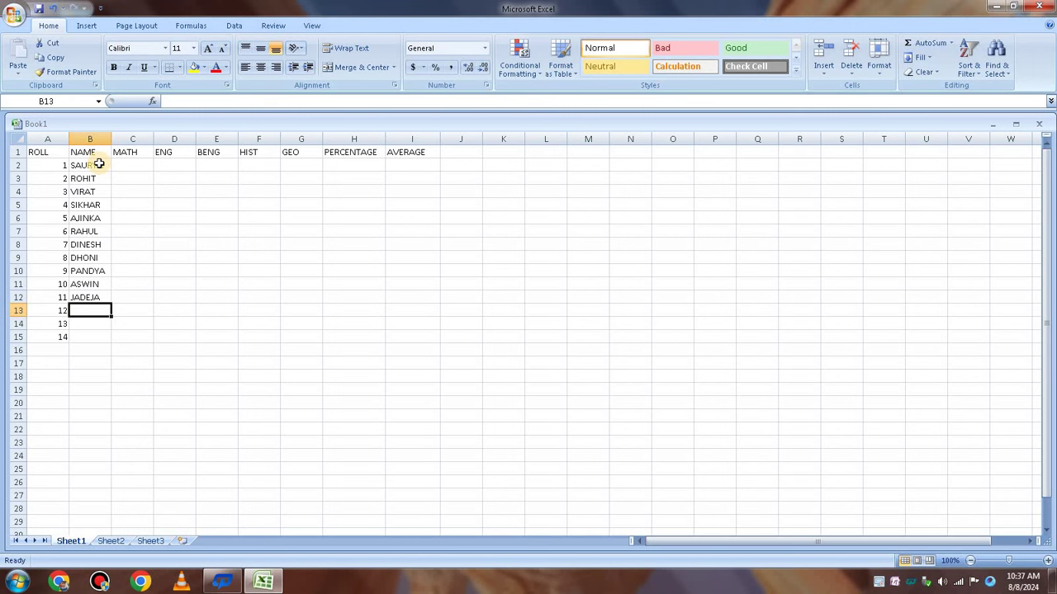
pyautogui.write('MISHRA')
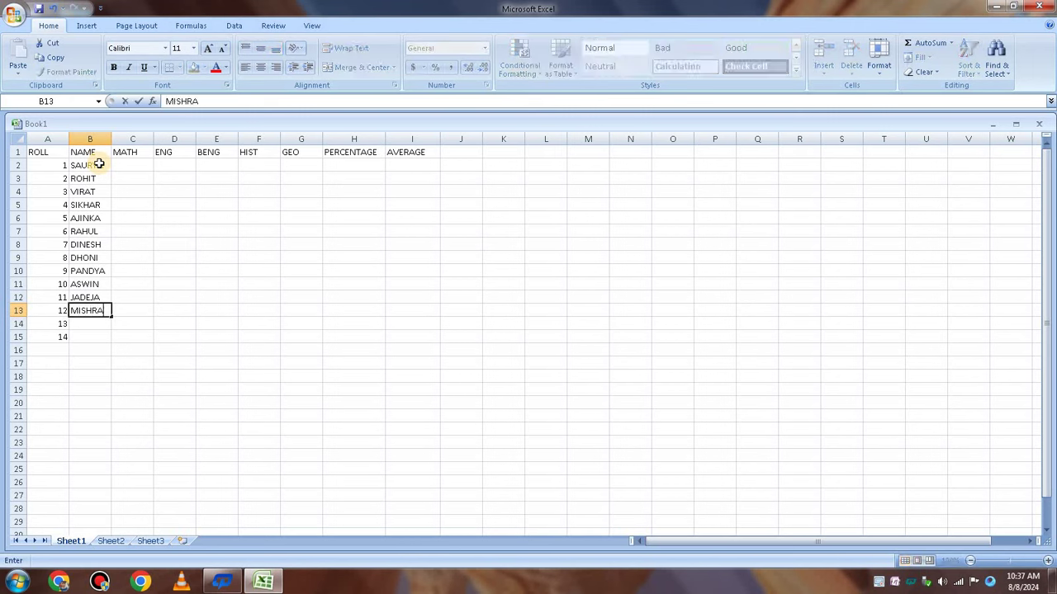
pyautogui.press('Return')
pyautogui.write('HARVAJAN')
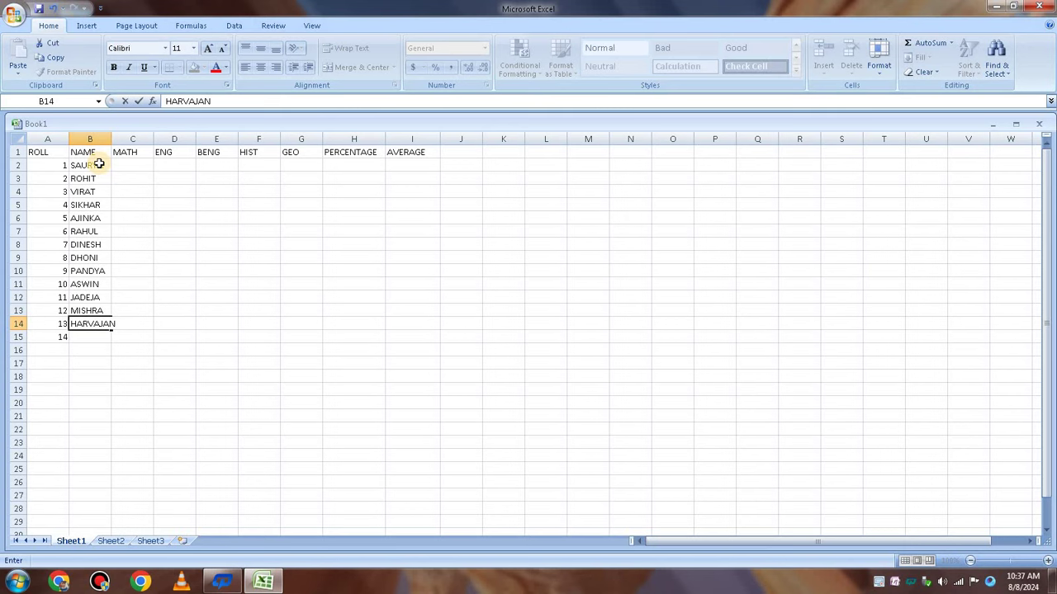
pyautogui.click(148, 178)
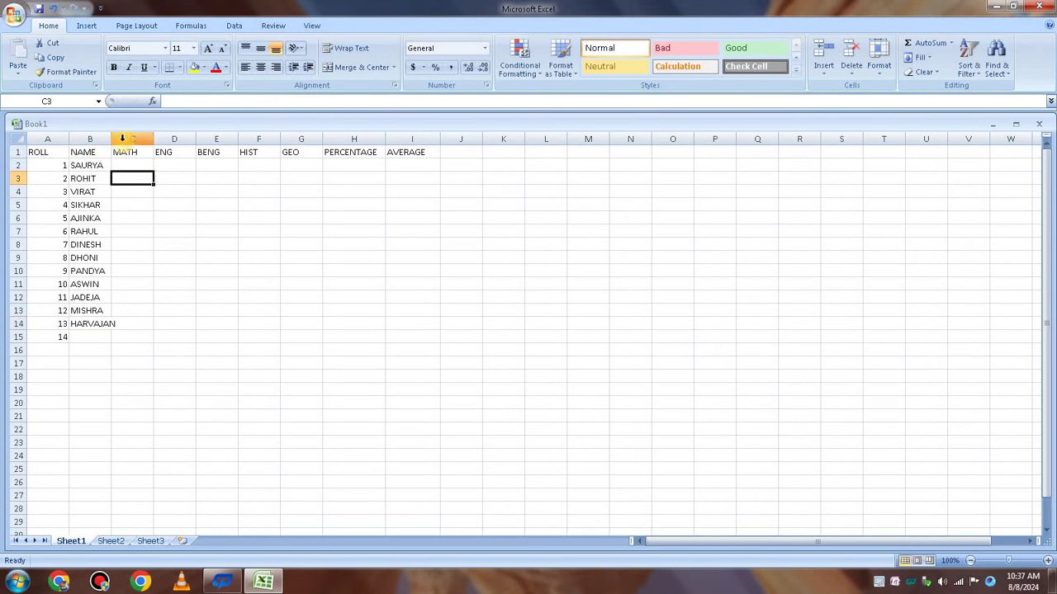
pyautogui.moveTo(112, 138); pyautogui.dragTo(127, 139)
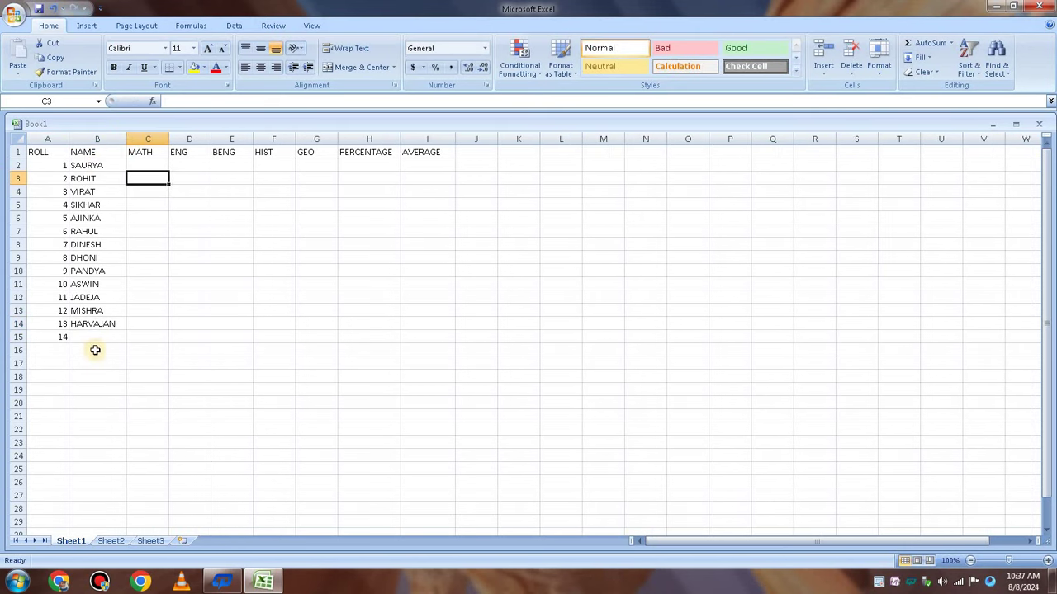
pyautogui.doubleClick(84, 337)
pyautogui.write('TENDULKAR')
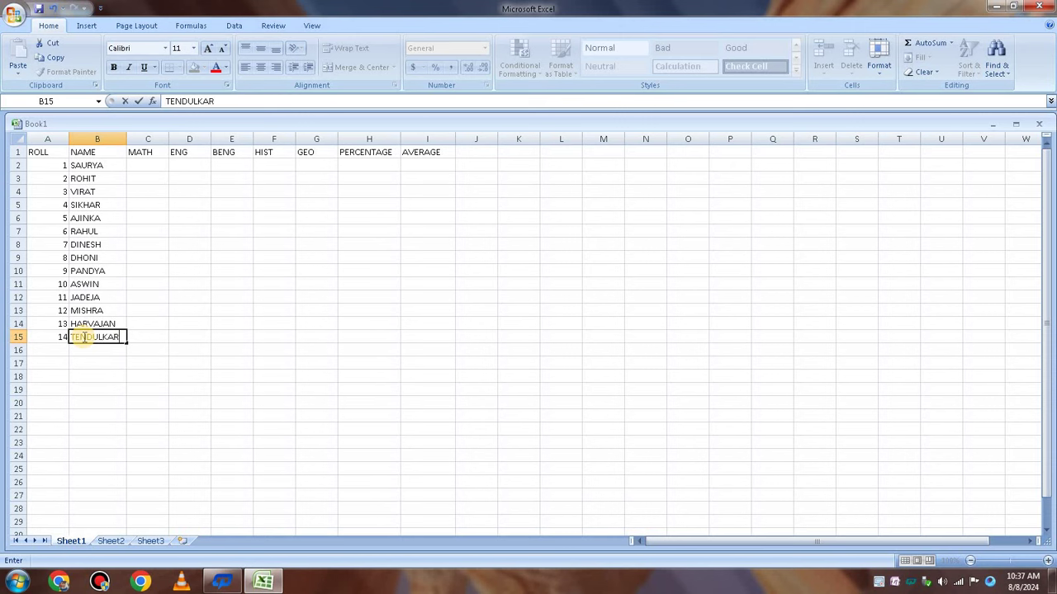
pyautogui.click(196, 246)
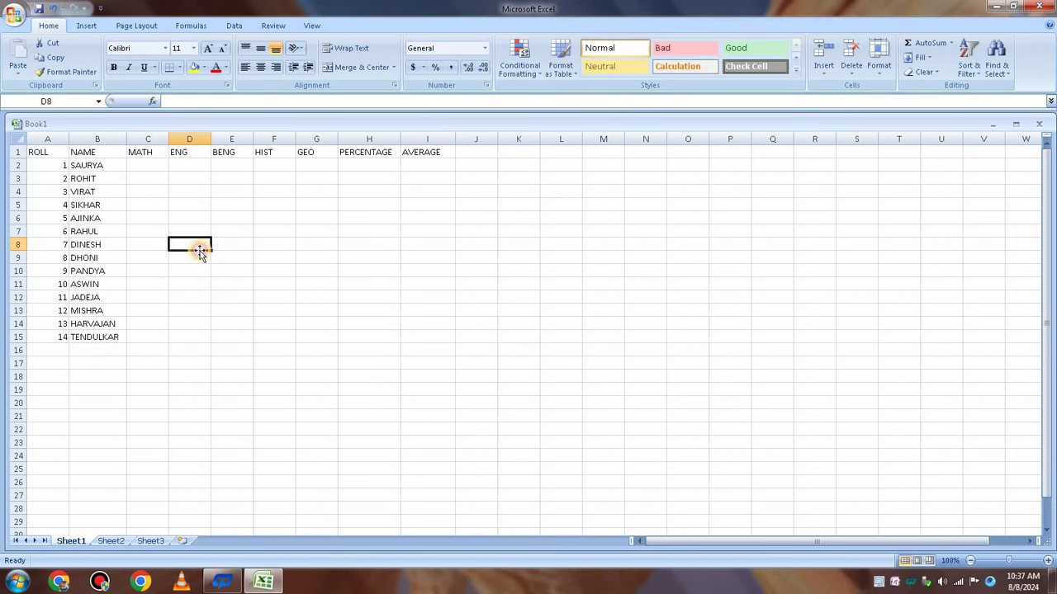
# Enter MATH marks 1 and 2 in C2:C3 and fill the series down to row 15.
pyautogui.doubleClick(148, 165)
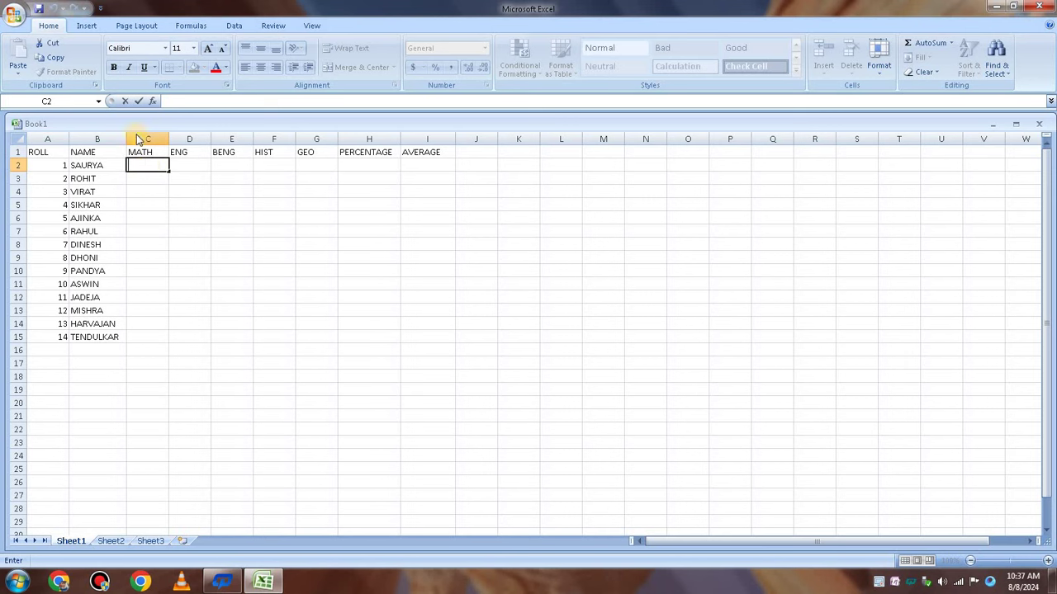
pyautogui.write('1')
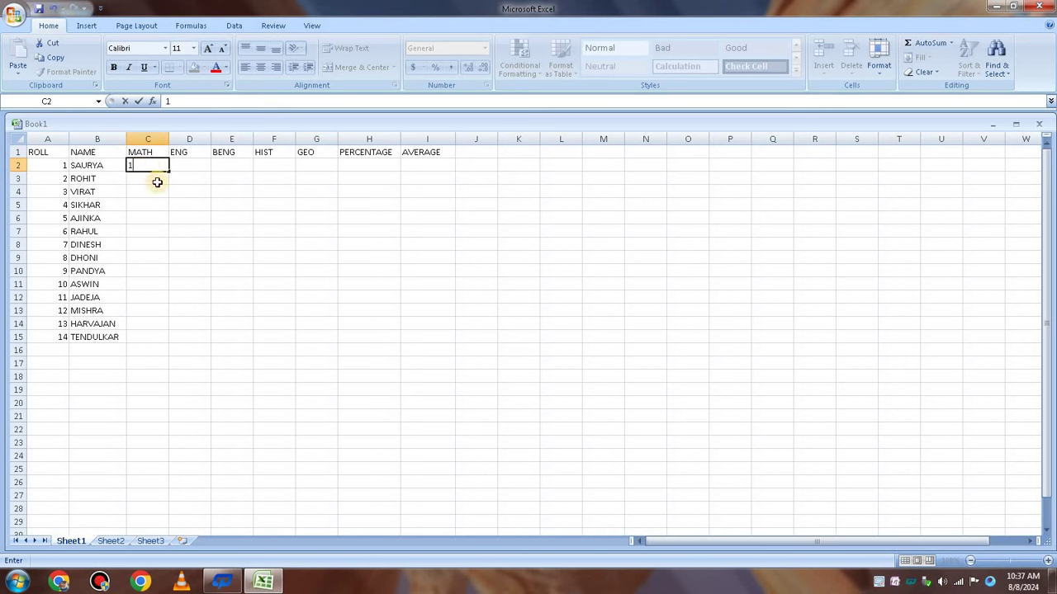
pyautogui.press('Return')
pyautogui.write('2')
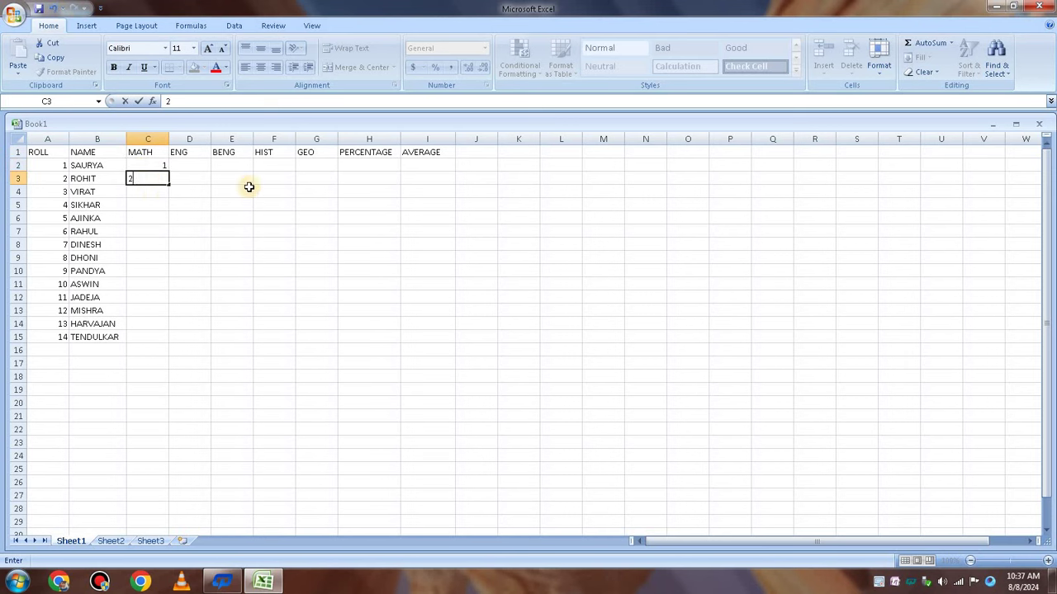
pyautogui.click(248, 190)
pyautogui.click(156, 164)
pyautogui.doubleClick(140, 165)
pyautogui.moveTo(140, 165)
pyautogui.mouseDown()
pyautogui.moveTo(161, 184)
pyautogui.moveTo(152, 179)
pyautogui.moveTo(159, 319)
pyautogui.mouseUp()
pyautogui.click(227, 182)
pyautogui.click(206, 231)
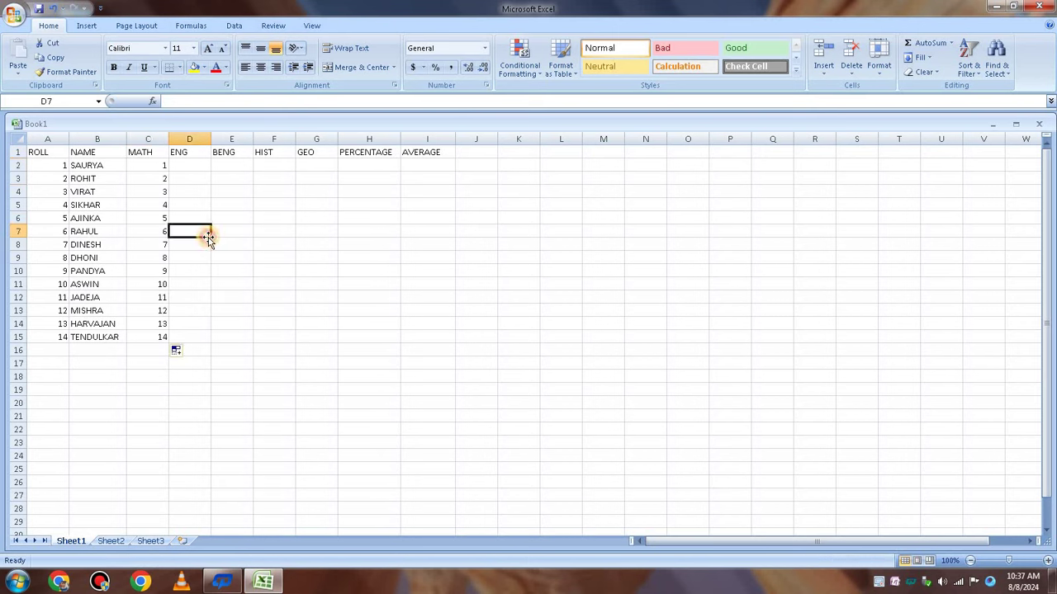
# Enter ENG marks 2 and 4 and fill the series down to row 15.
pyautogui.click(189, 167)
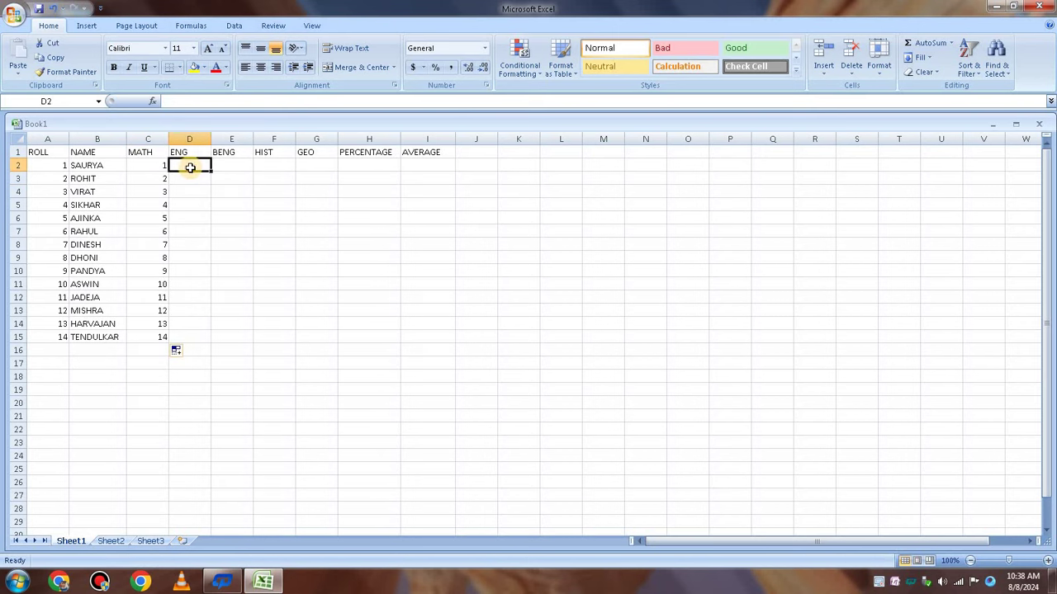
pyautogui.write('2')
pyautogui.press('Return')
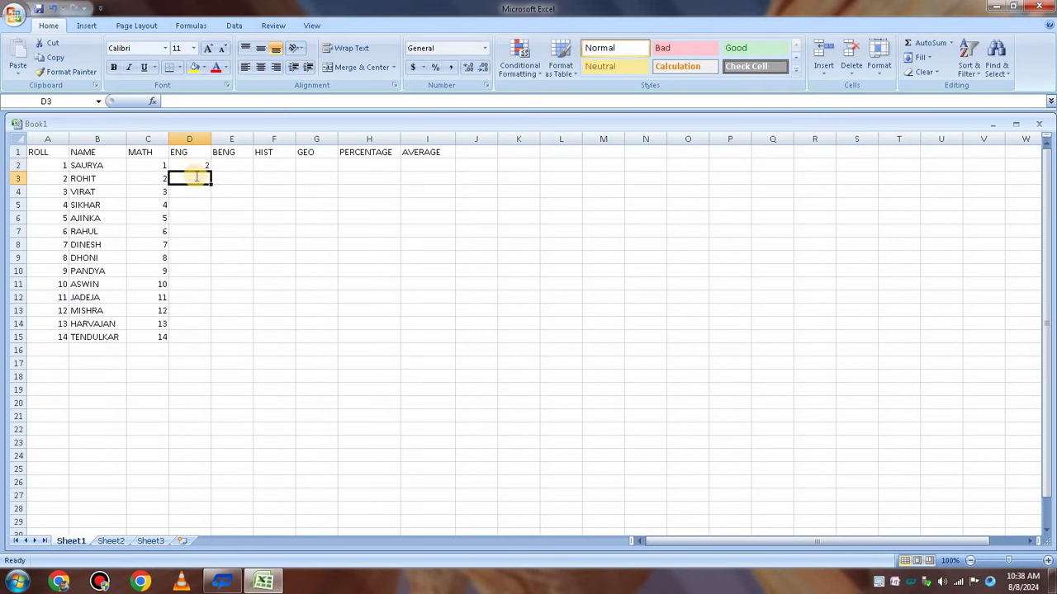
pyautogui.write('4')
pyautogui.click(225, 180)
pyautogui.click(190, 175)
pyautogui.moveTo(189, 168)
pyautogui.mouseDown()
pyautogui.moveTo(207, 179)
pyautogui.moveTo(212, 342)
pyautogui.mouseUp()
pyautogui.click(261, 232)
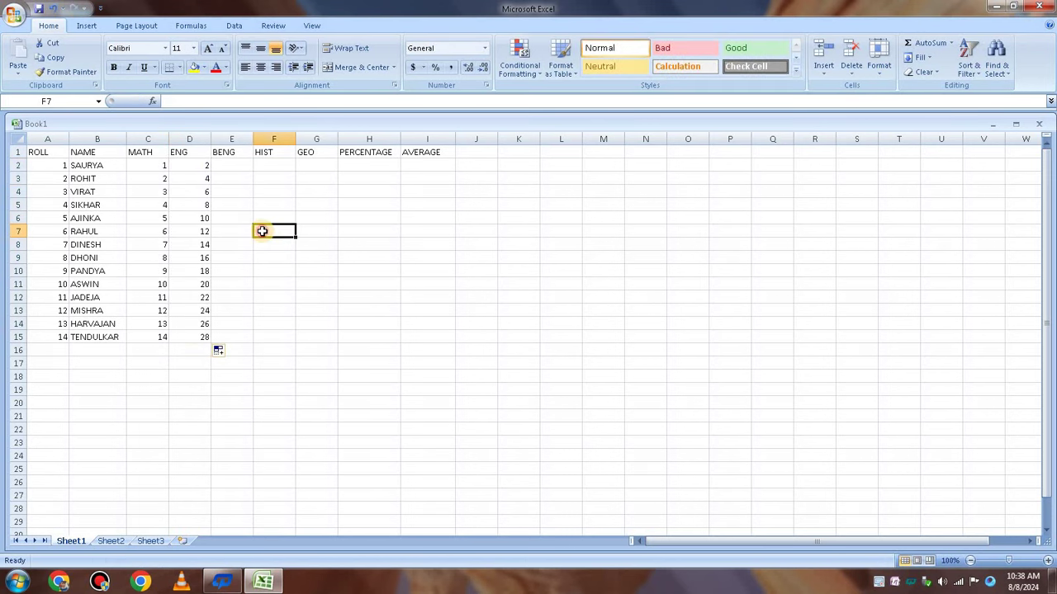
# Enter BENG marks 3 and 6 and fill the series down to row 15.
pyautogui.click(248, 166)
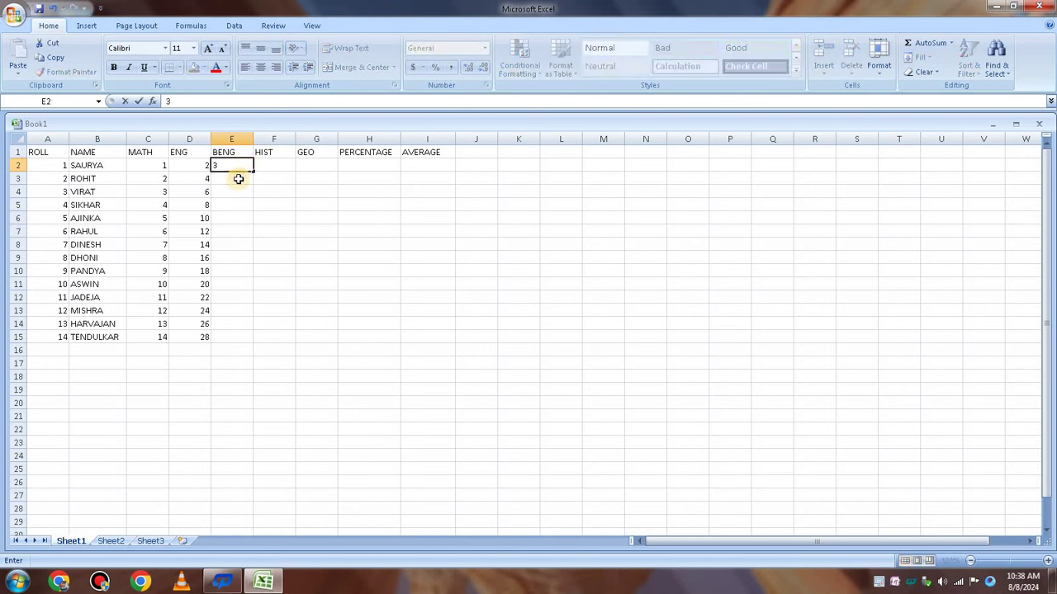
pyautogui.click(236, 177)
pyautogui.write('6')
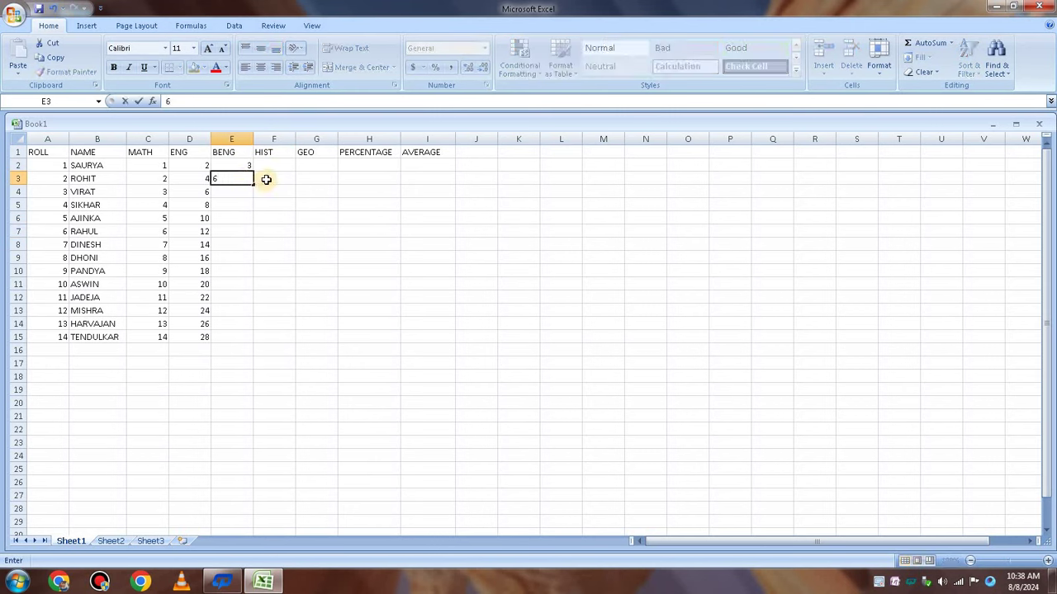
pyautogui.click(271, 180)
pyautogui.moveTo(231, 165)
pyautogui.mouseDown()
pyautogui.moveTo(251, 186)
pyautogui.moveTo(250, 342)
pyautogui.mouseUp()
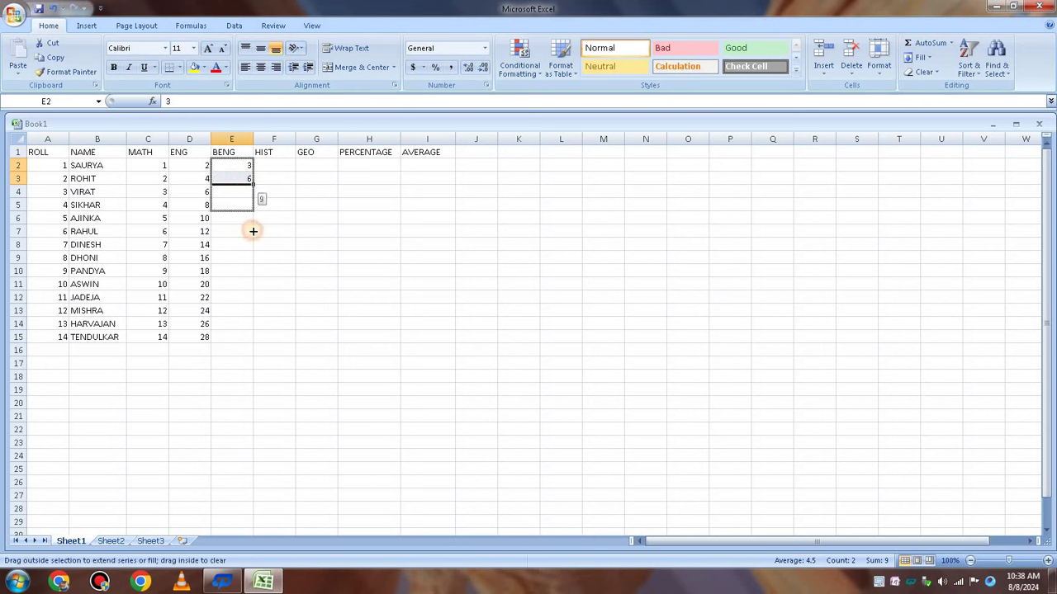
pyautogui.click(311, 234)
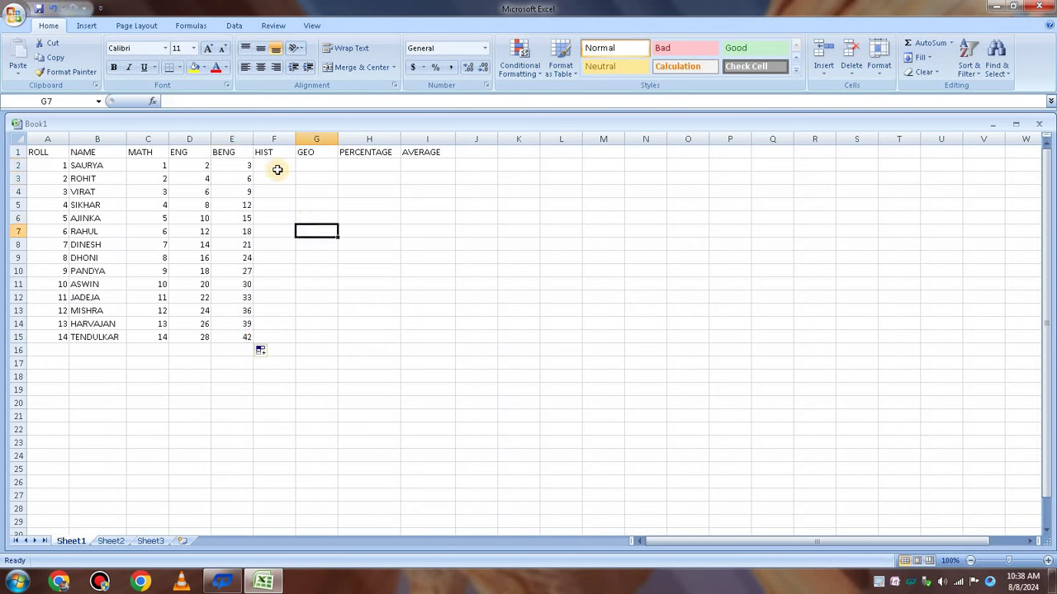
# Enter HIST marks 4 and 8, undo a faulty fill, and refill the series to row 15.
pyautogui.doubleClick(269, 165)
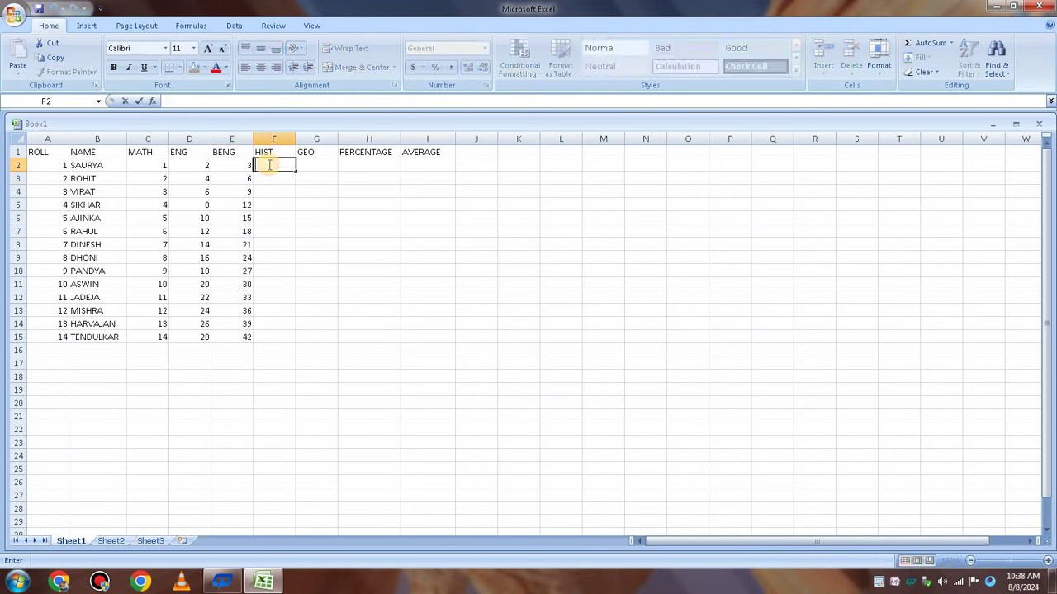
pyautogui.write('4')
pyautogui.click(274, 185)
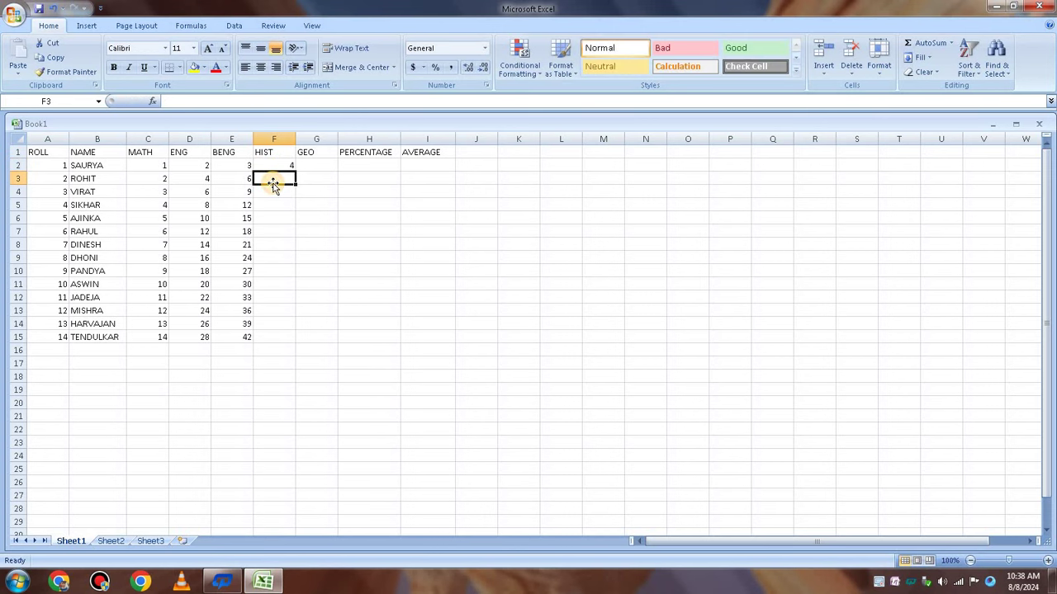
pyautogui.write('8')
pyautogui.click(332, 174)
pyautogui.moveTo(281, 165); pyautogui.dragTo(285, 181)
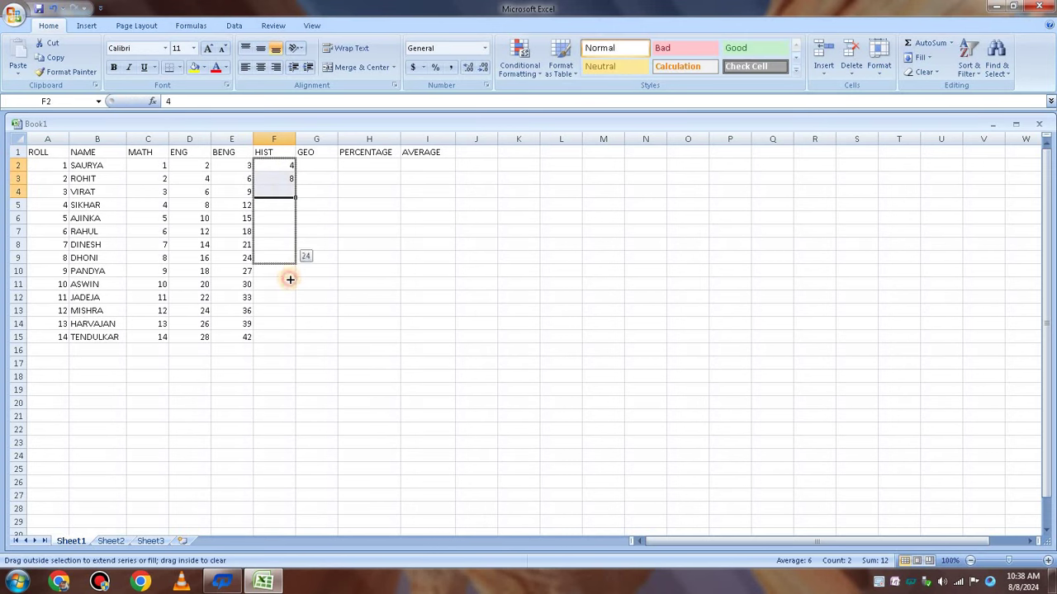
pyautogui.moveTo(295, 198); pyautogui.dragTo(295, 342)
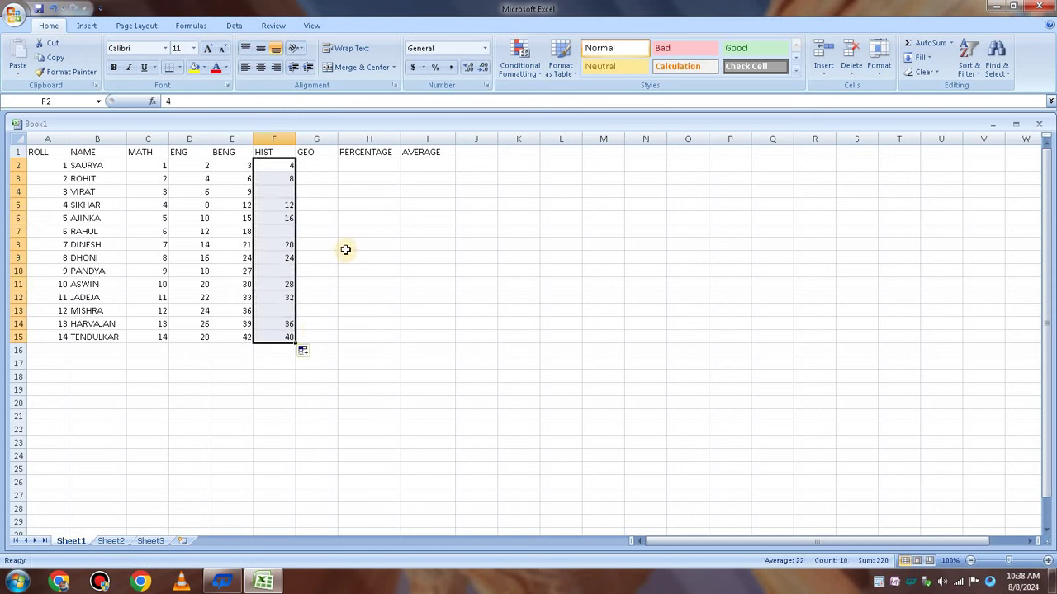
pyautogui.click(53, 10)
pyautogui.click(314, 166)
pyautogui.moveTo(269, 165)
pyautogui.mouseDown()
pyautogui.moveTo(297, 183)
pyautogui.moveTo(293, 342)
pyautogui.mouseUp()
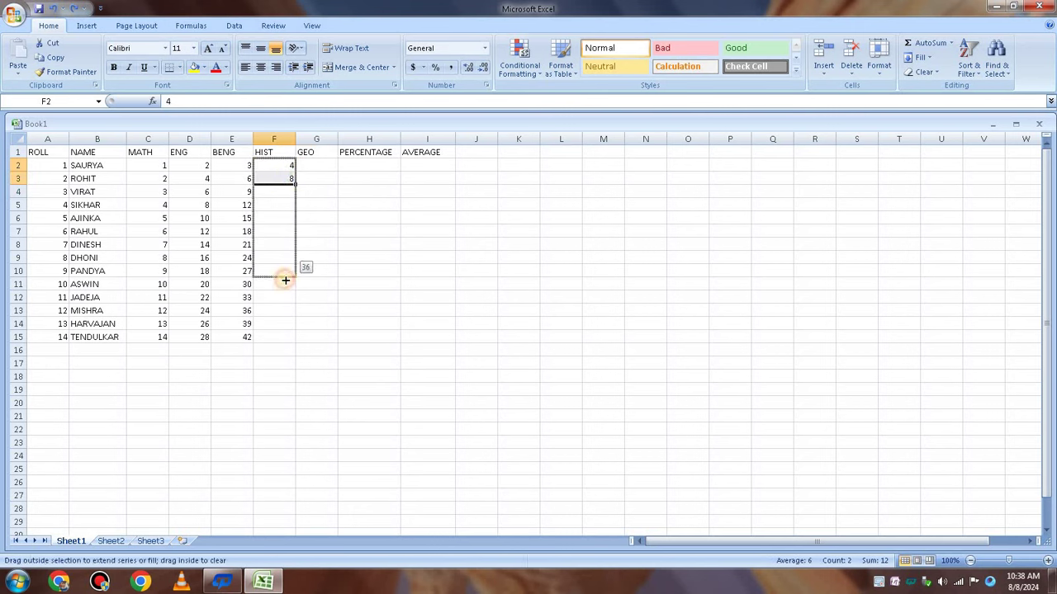
pyautogui.click(379, 233)
# Enter GEO marks 5 and 6 and fill the series down to row 15.
pyautogui.click(314, 166)
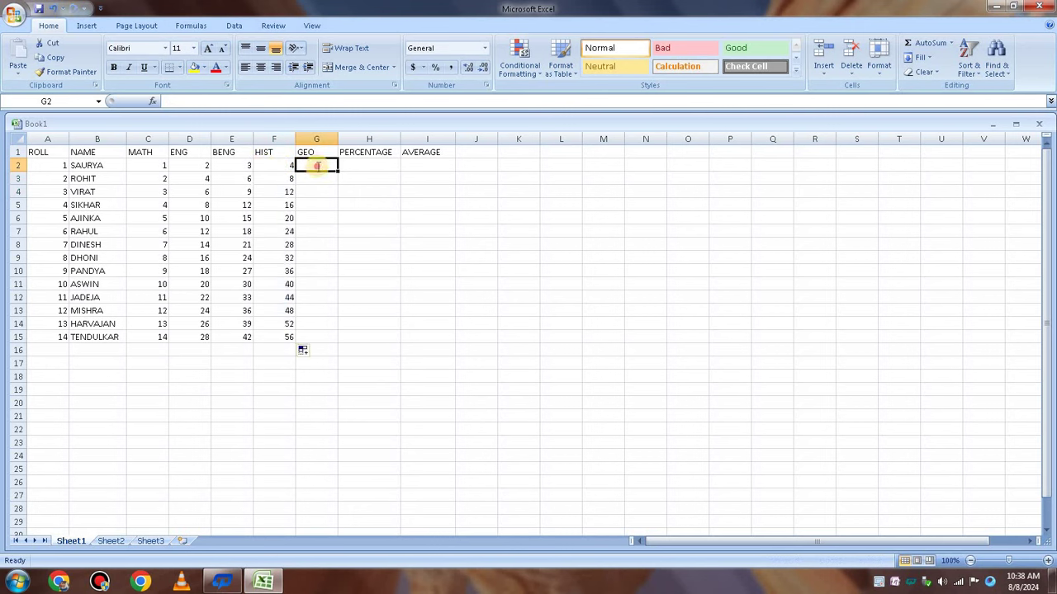
pyautogui.doubleClick(318, 166)
pyautogui.write('5')
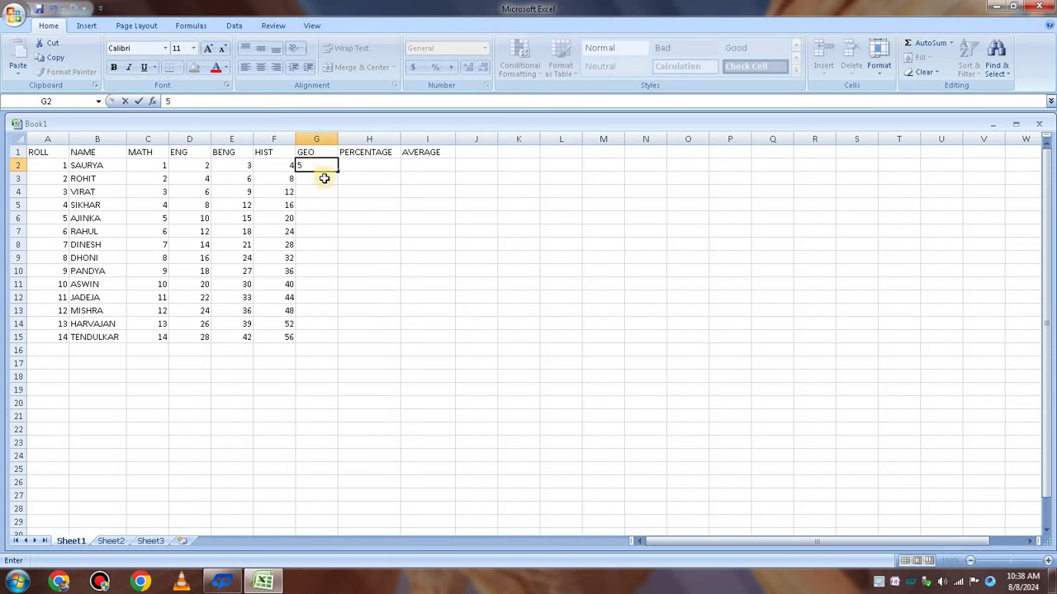
pyautogui.click(325, 180)
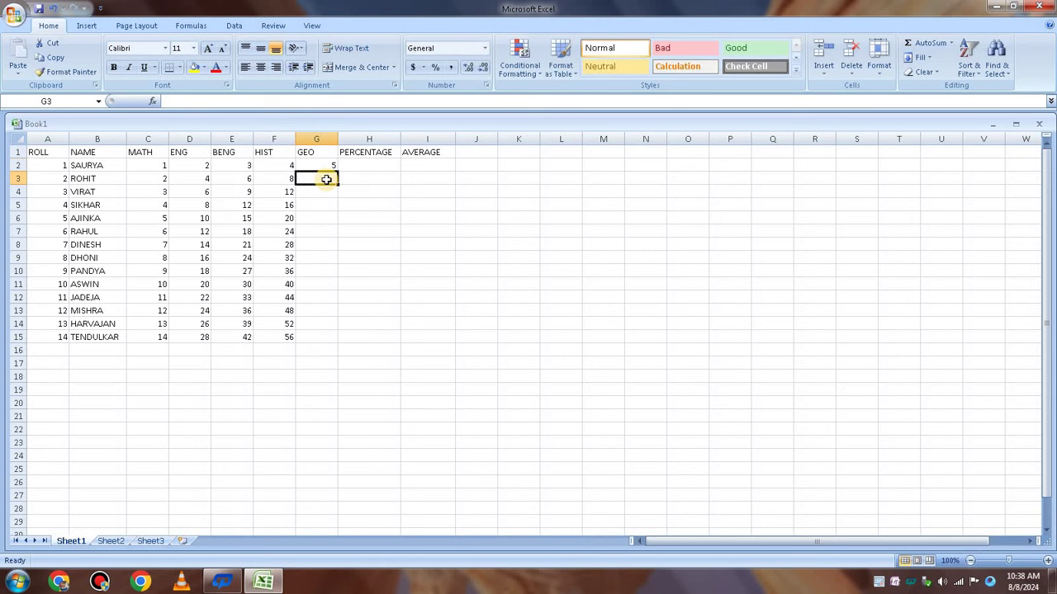
pyautogui.write('6')
pyautogui.click(342, 166)
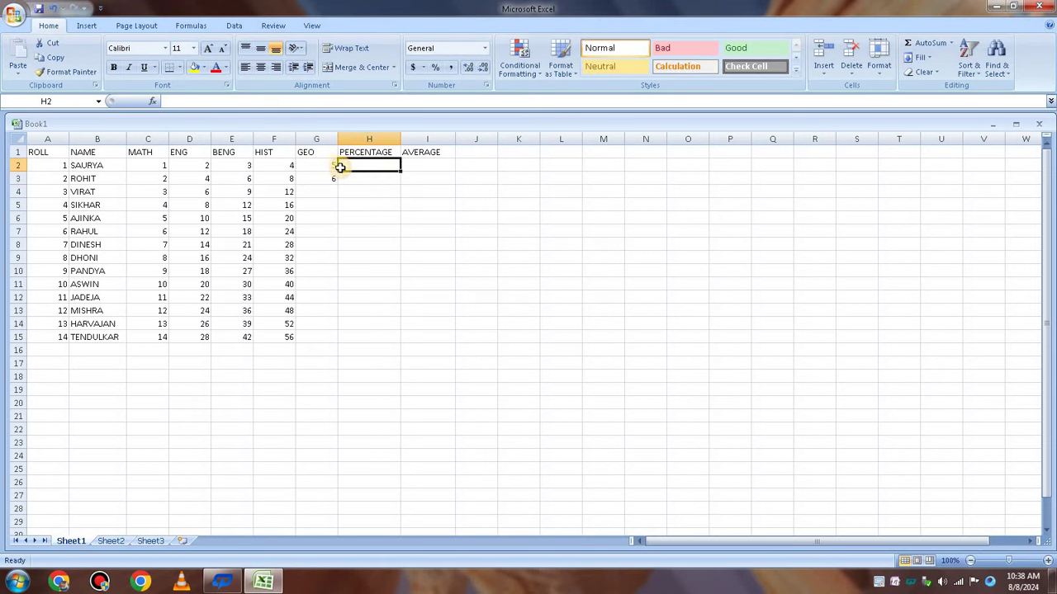
pyautogui.click(321, 171)
pyautogui.moveTo(321, 170); pyautogui.dragTo(326, 337)
pyautogui.click(379, 242)
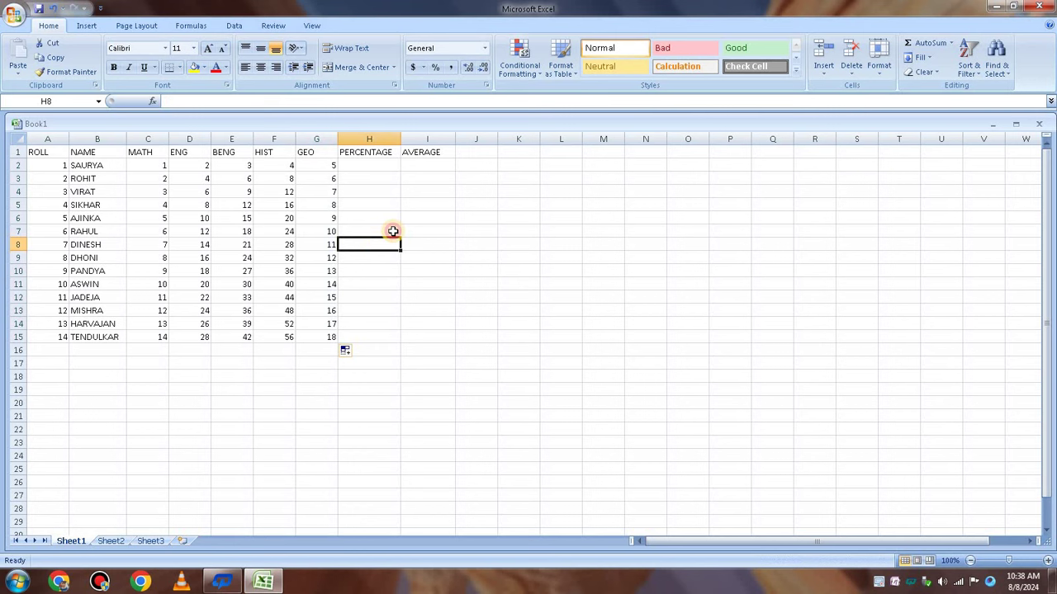
# Select the first student's marks, dismiss the AutoSum list unused, and rename a heading to TOTAL.
pyautogui.click(501, 213)
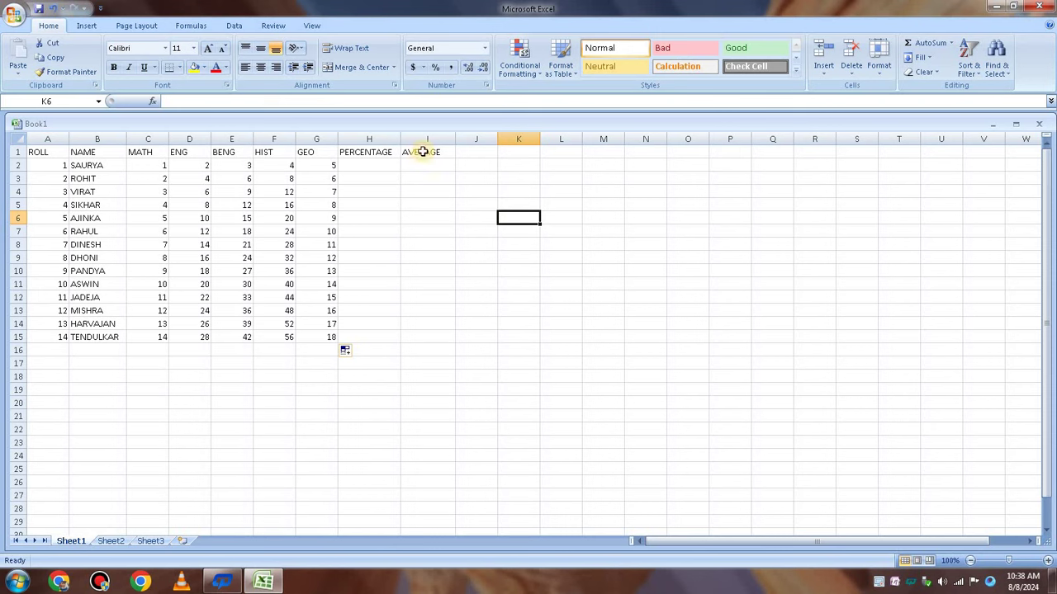
pyautogui.doubleClick(355, 167)
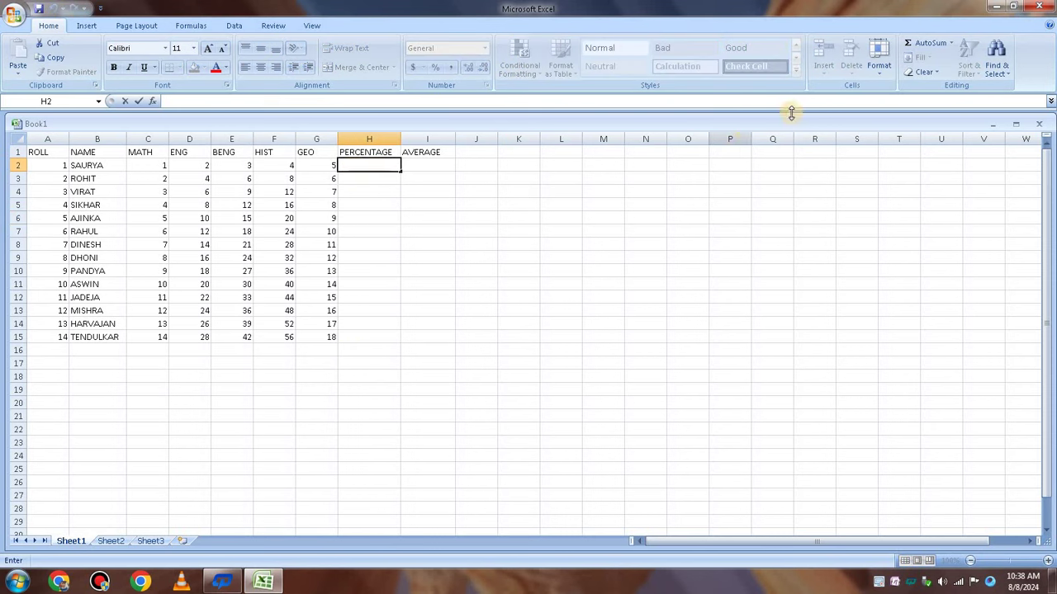
pyautogui.click(478, 220)
pyautogui.moveTo(155, 168); pyautogui.dragTo(317, 165)
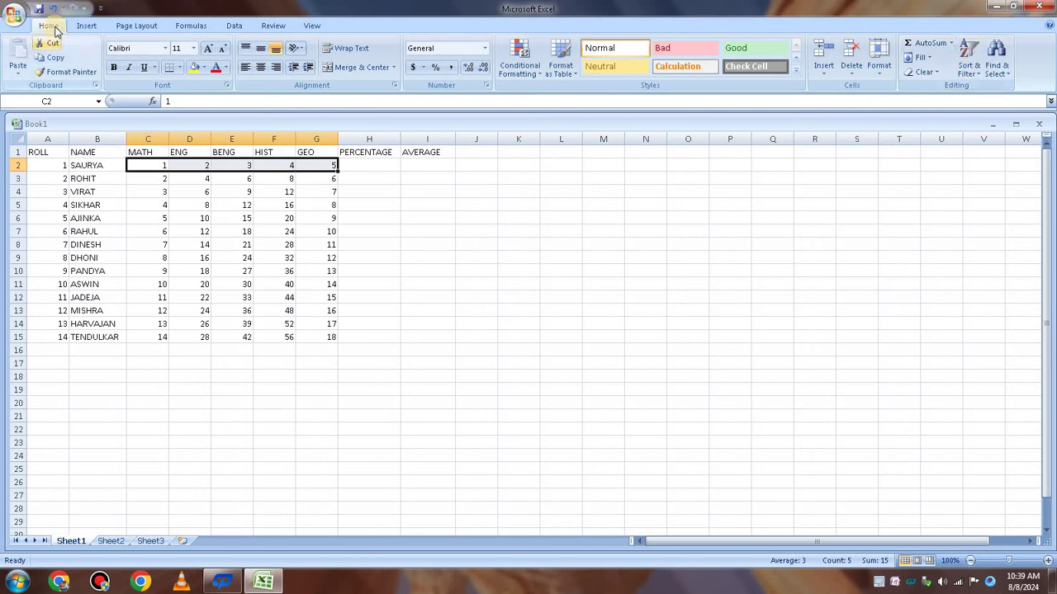
pyautogui.click(951, 45)
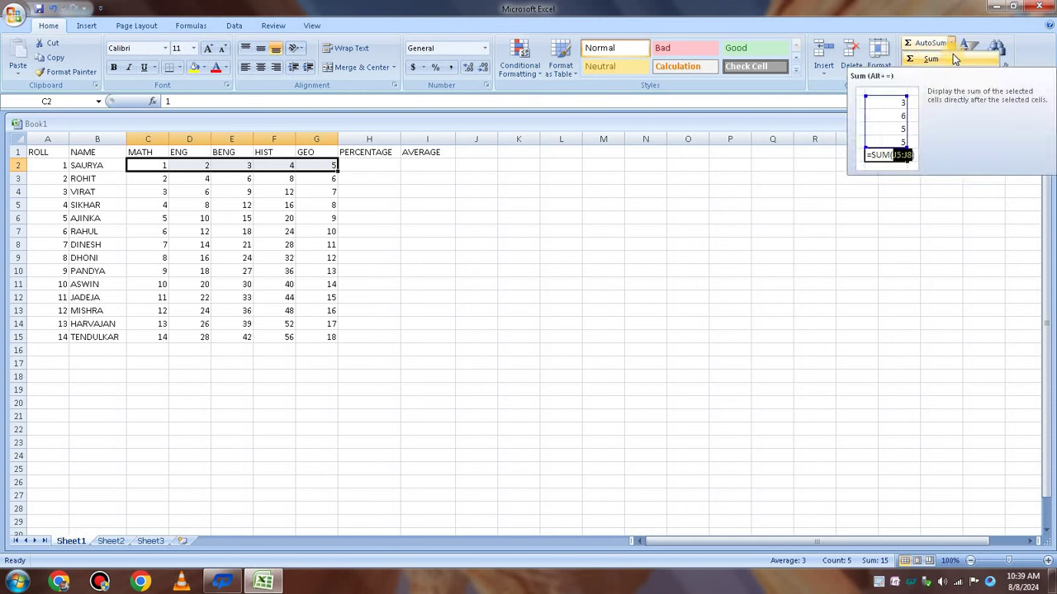
pyautogui.click(483, 154)
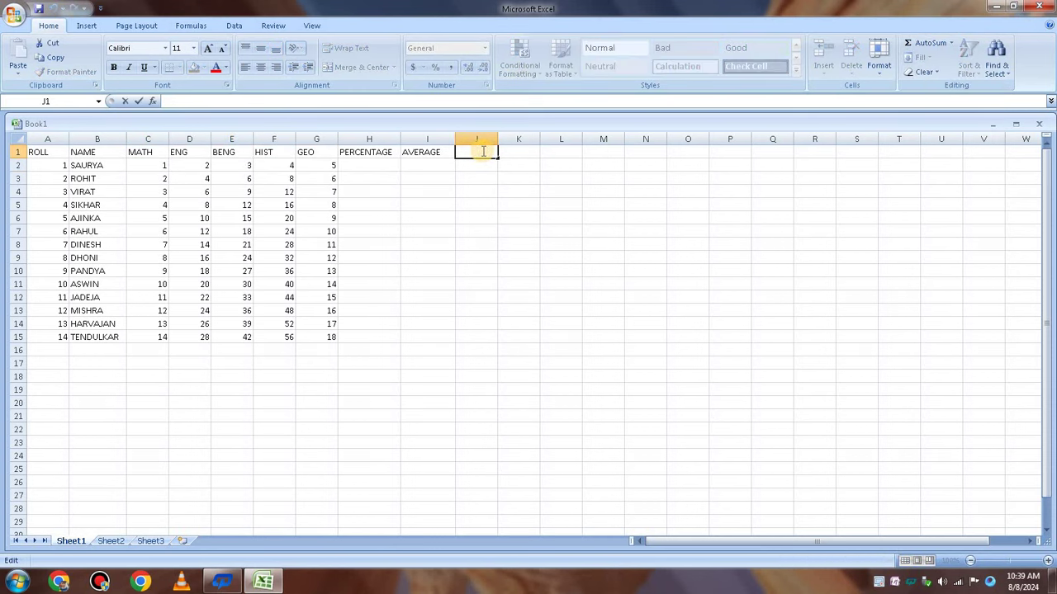
pyautogui.doubleClick(447, 152)
pyautogui.write('TOTAL')
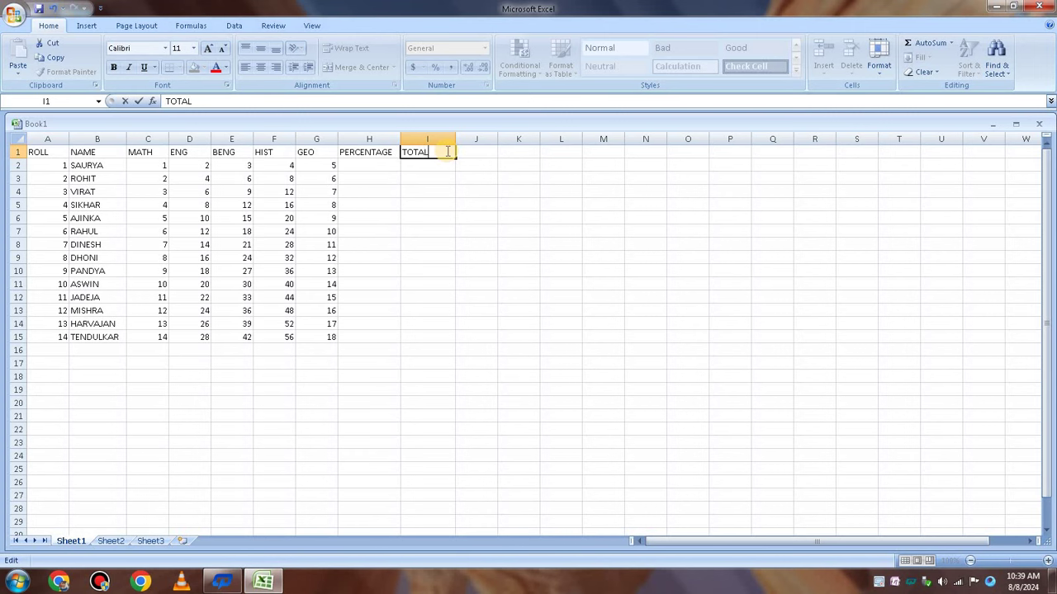
pyautogui.click(504, 157)
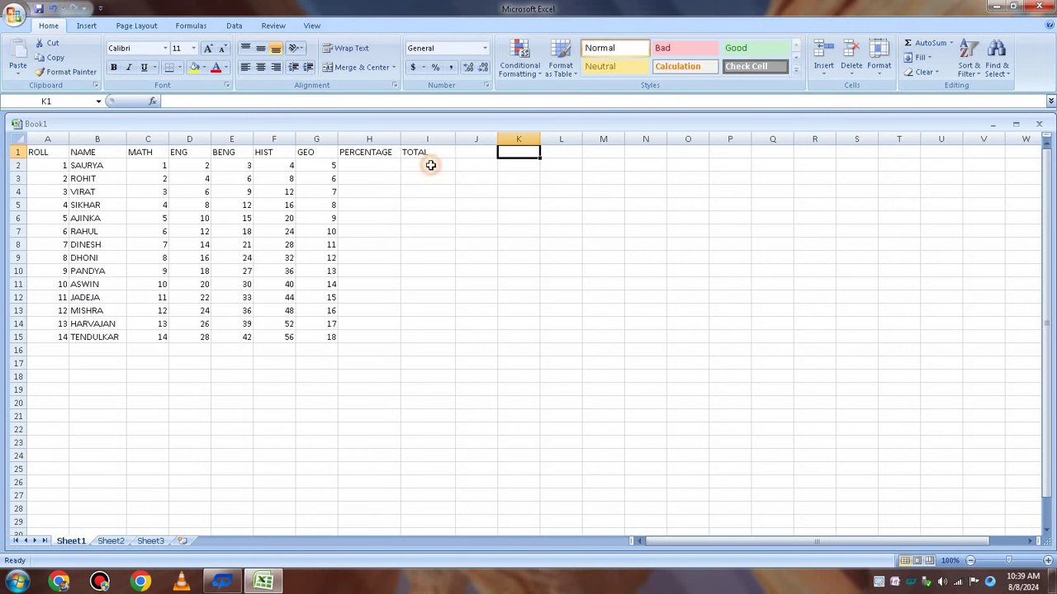
# Sum the first student's five subject marks into H2 with AutoSum.
pyautogui.click(154, 168)
pyautogui.moveTo(179, 168); pyautogui.dragTo(314, 165)
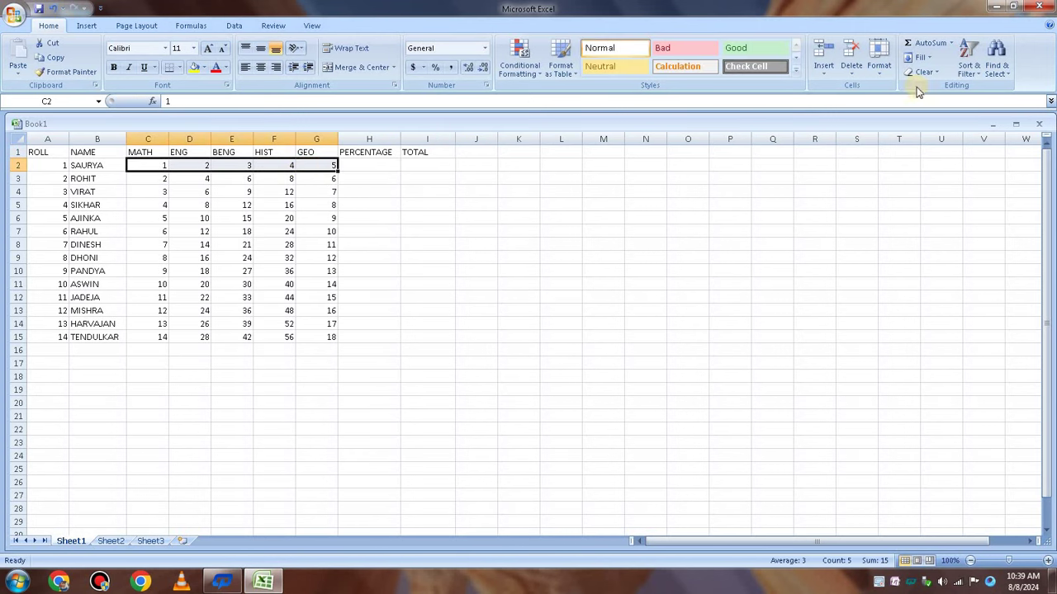
pyautogui.click(952, 47)
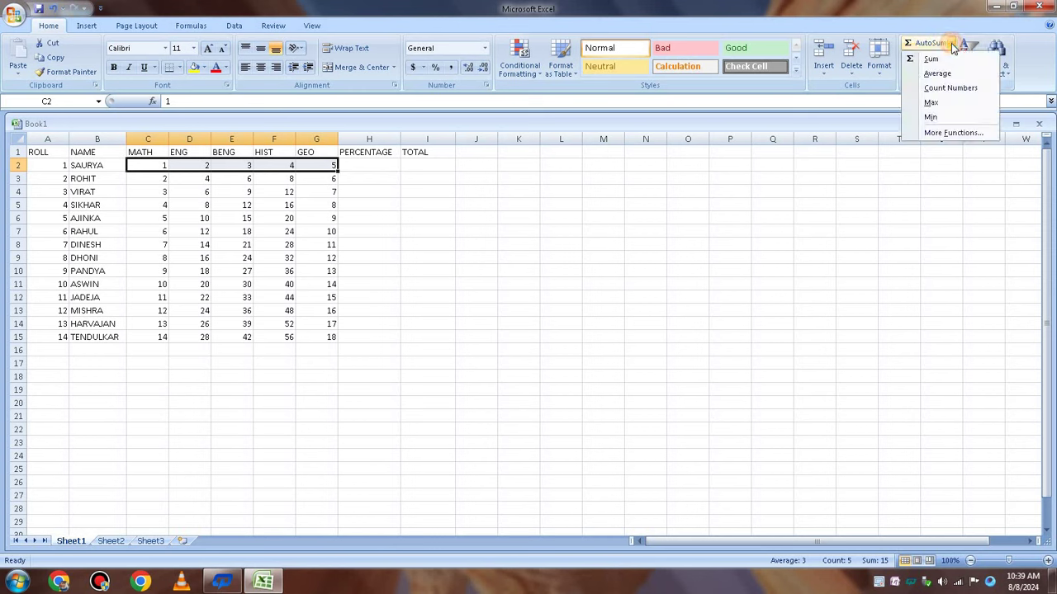
pyautogui.click(953, 59)
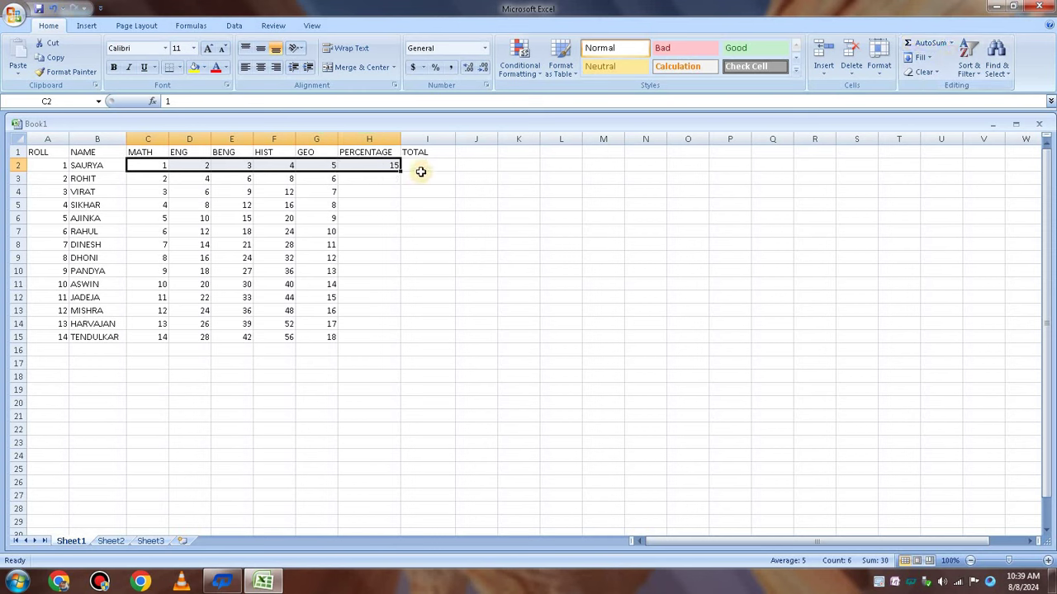
# Retitle H1 as TOTAL and I1 as PECENTAGE.
pyautogui.click(396, 152)
pyautogui.press('Delete')
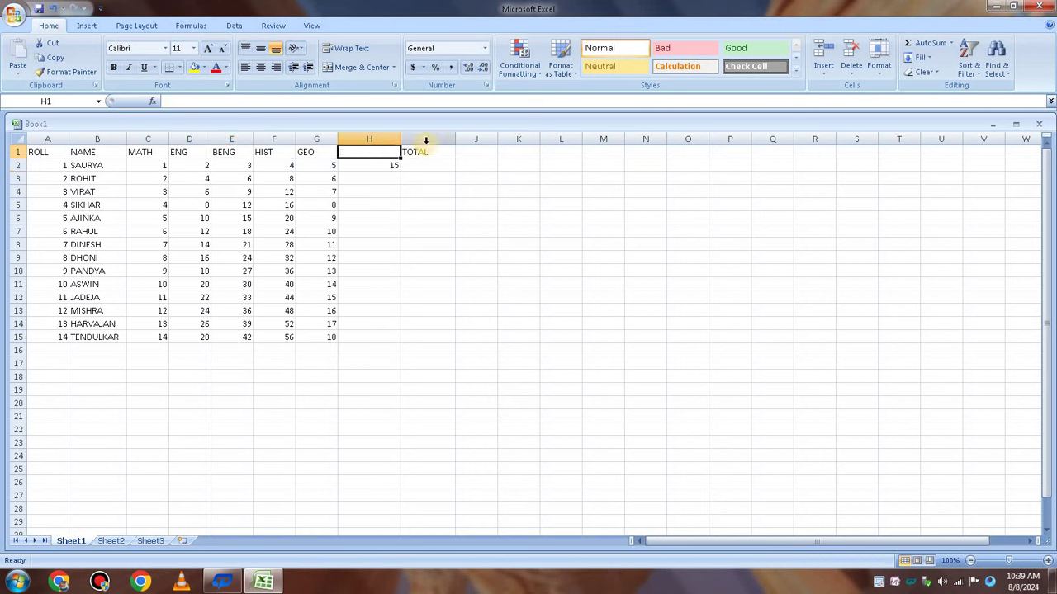
pyautogui.write('TOTAL')
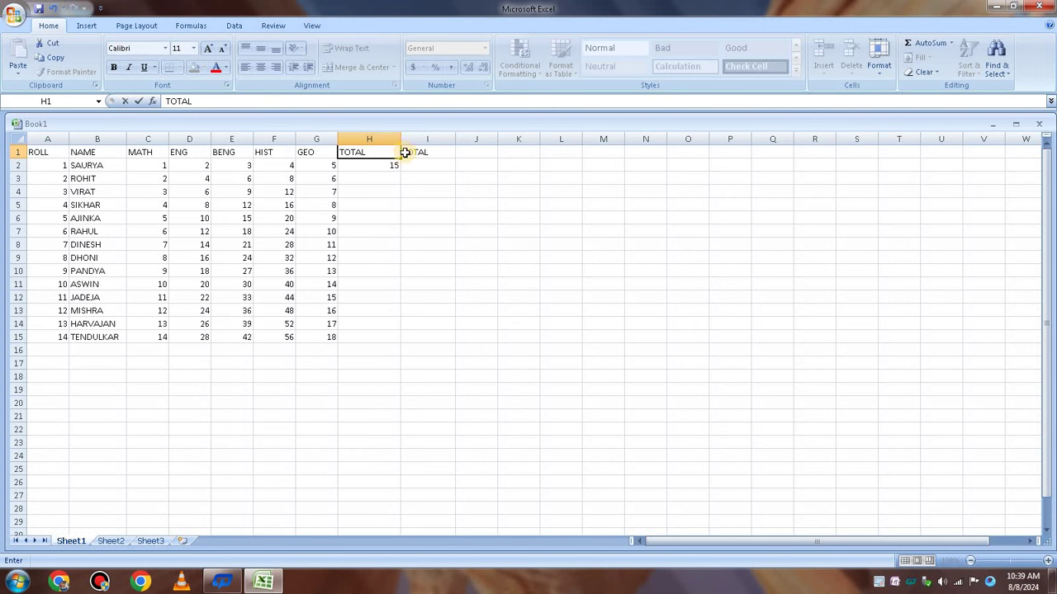
pyautogui.click(405, 152)
pyautogui.doubleClick(412, 152)
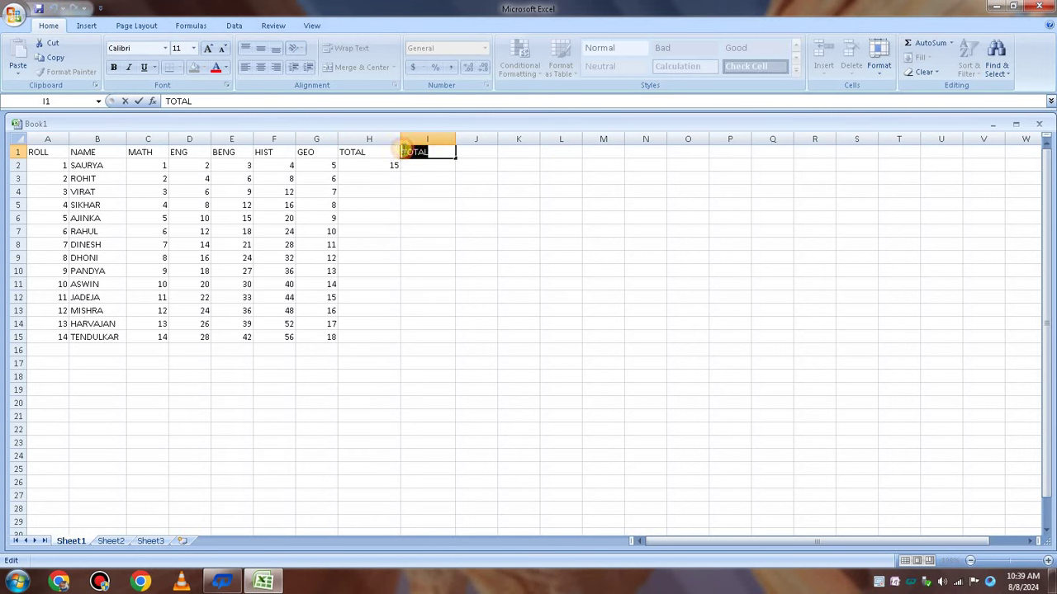
pyautogui.write('PECENTAGE')
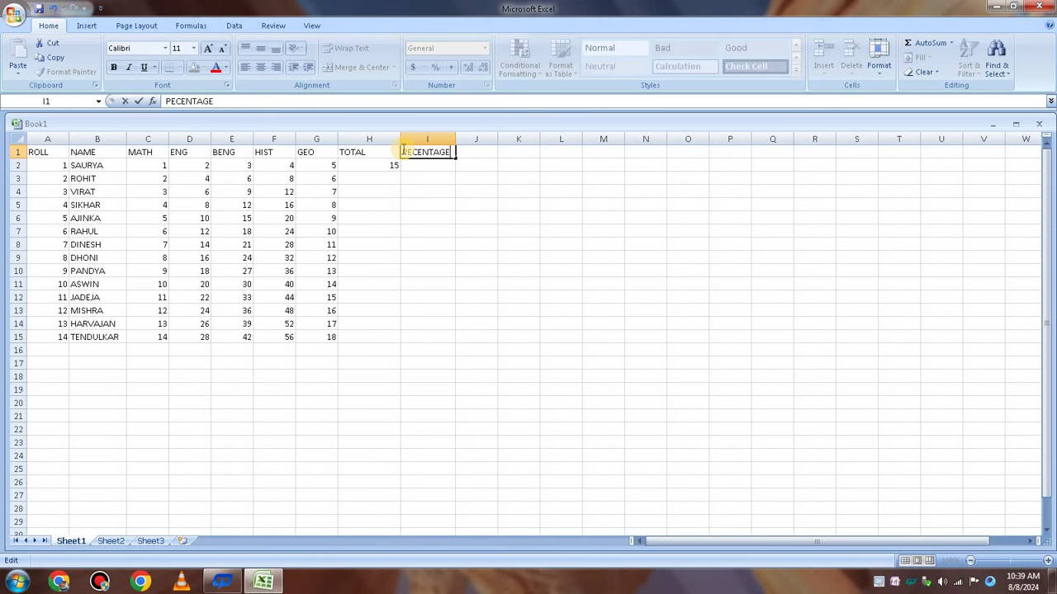
pyautogui.click(471, 154)
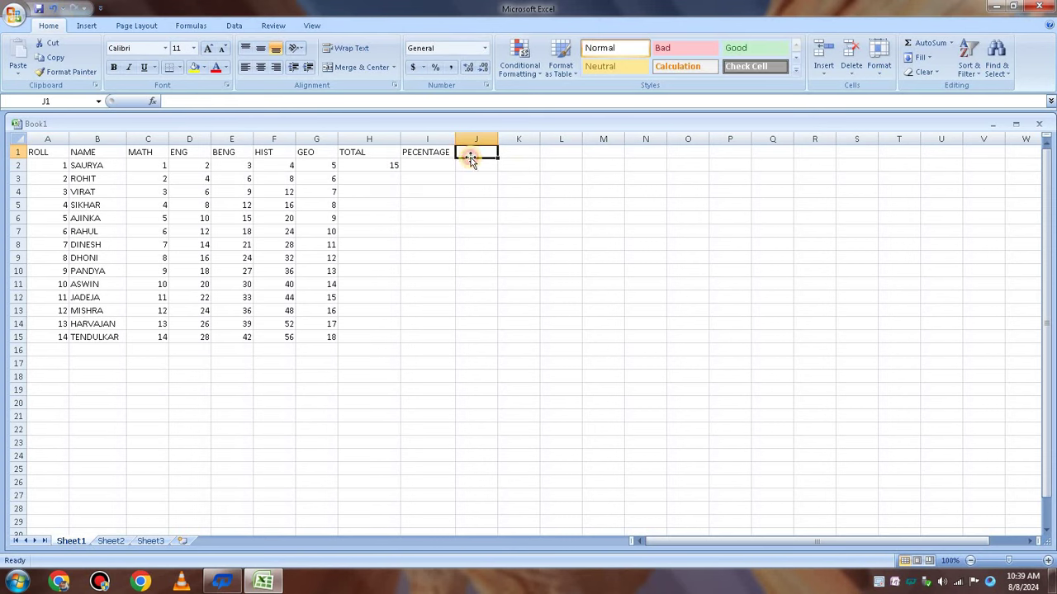
pyautogui.click(475, 252)
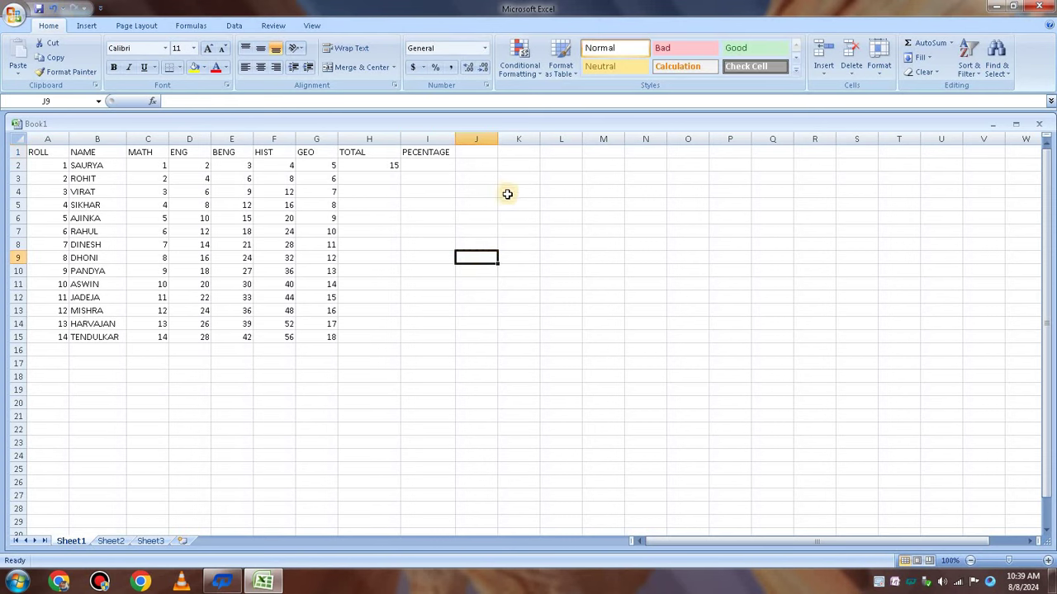
# Copy the H2 total formula down to H15 for all 14 students.
pyautogui.click(369, 164)
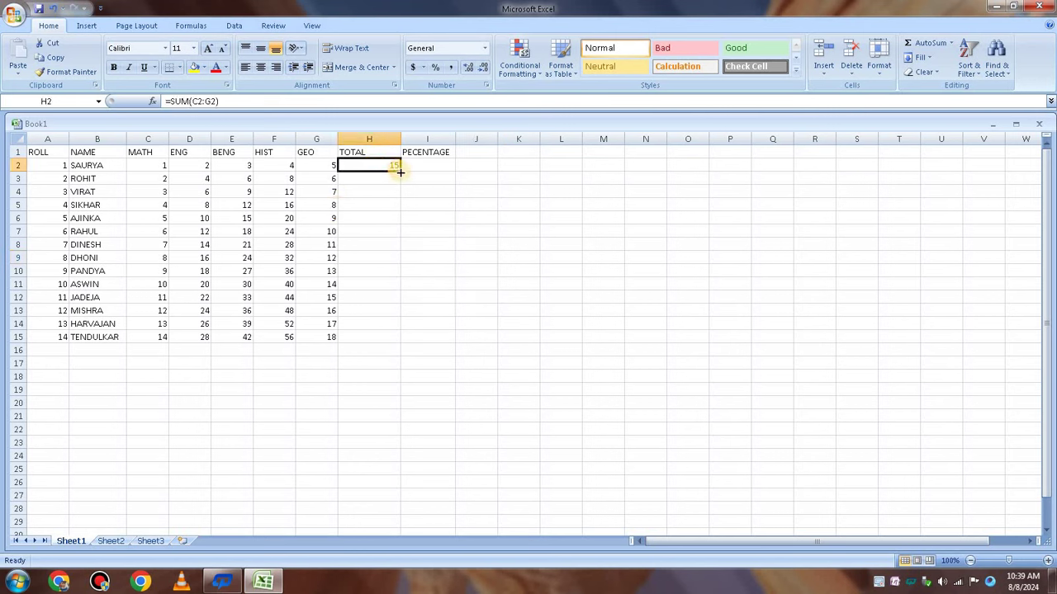
pyautogui.moveTo(400, 172); pyautogui.dragTo(396, 338)
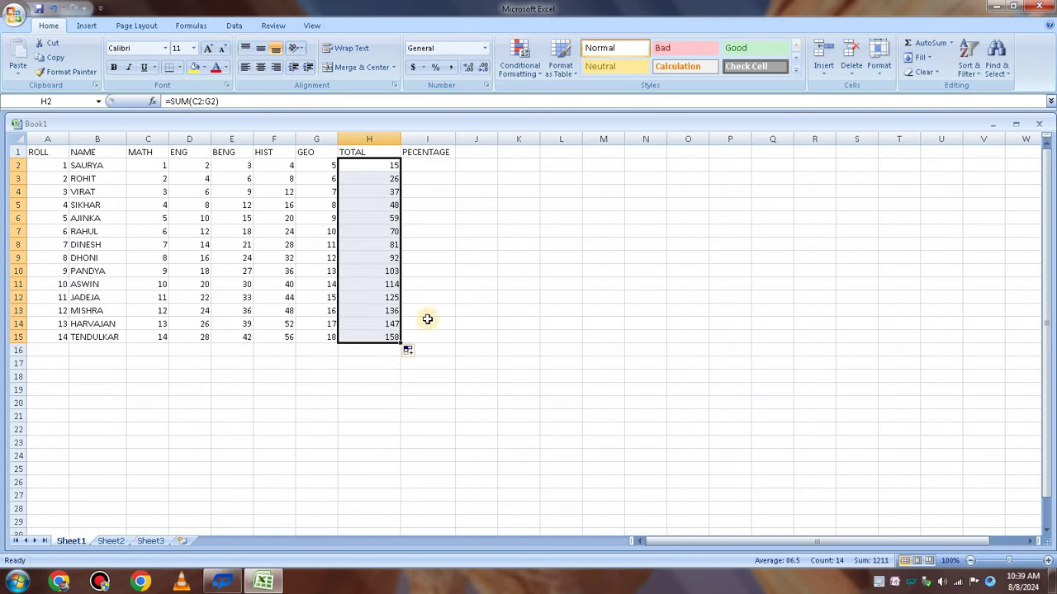
pyautogui.click(500, 256)
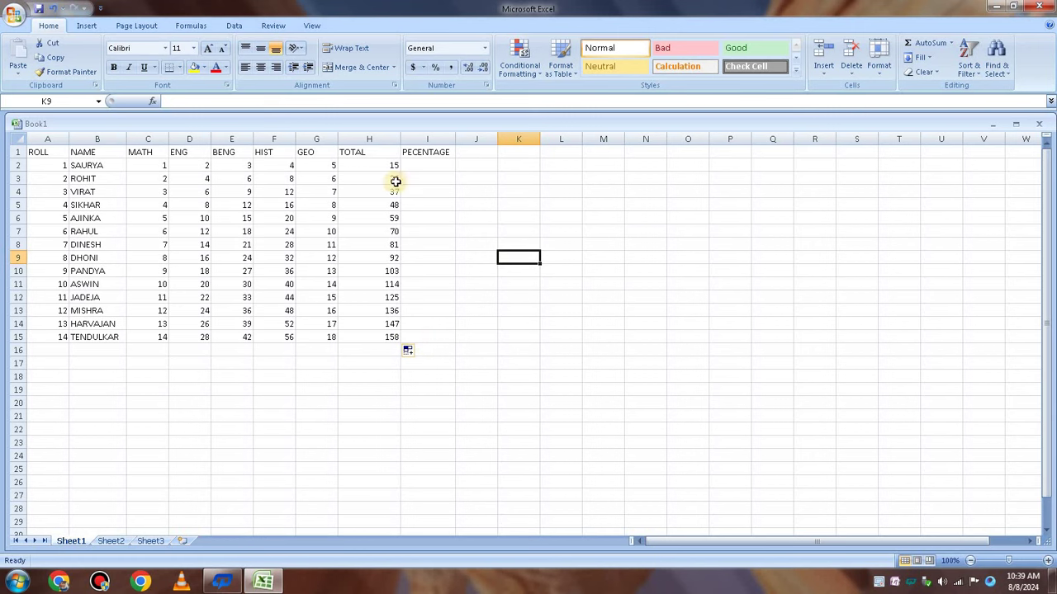
pyautogui.click(425, 167)
# Average C2:G2 into I2 with AutoSum, then fill the percentages down to I15.
pyautogui.click(559, 153)
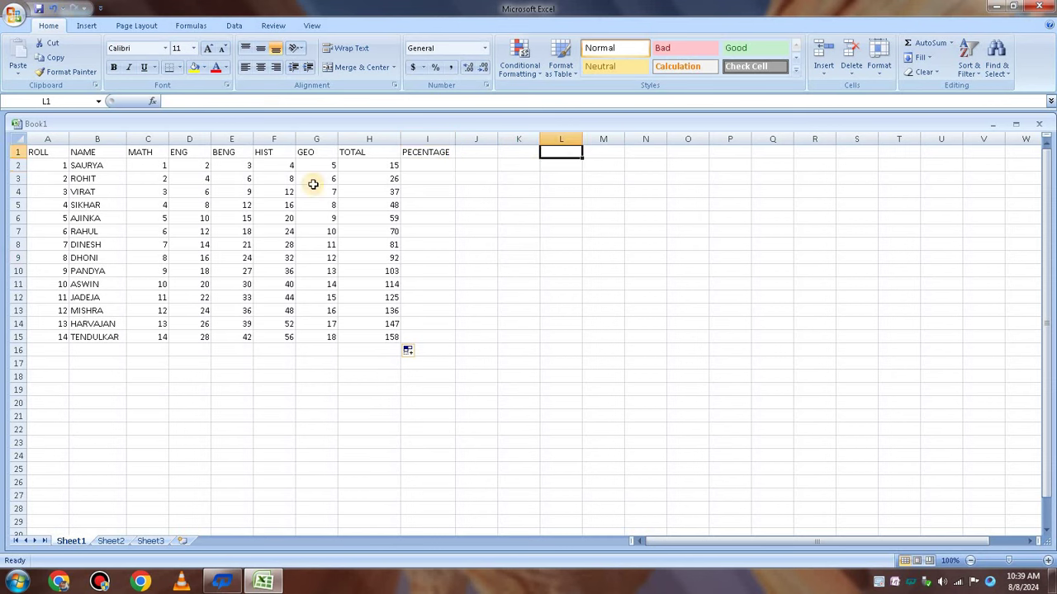
pyautogui.moveTo(157, 165); pyautogui.dragTo(306, 168)
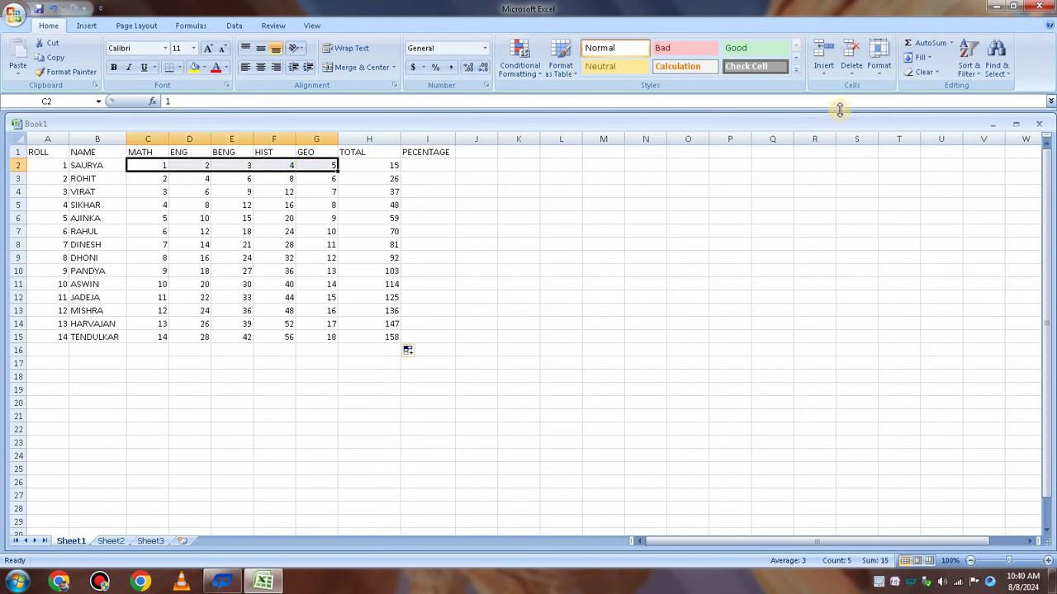
pyautogui.click(951, 42)
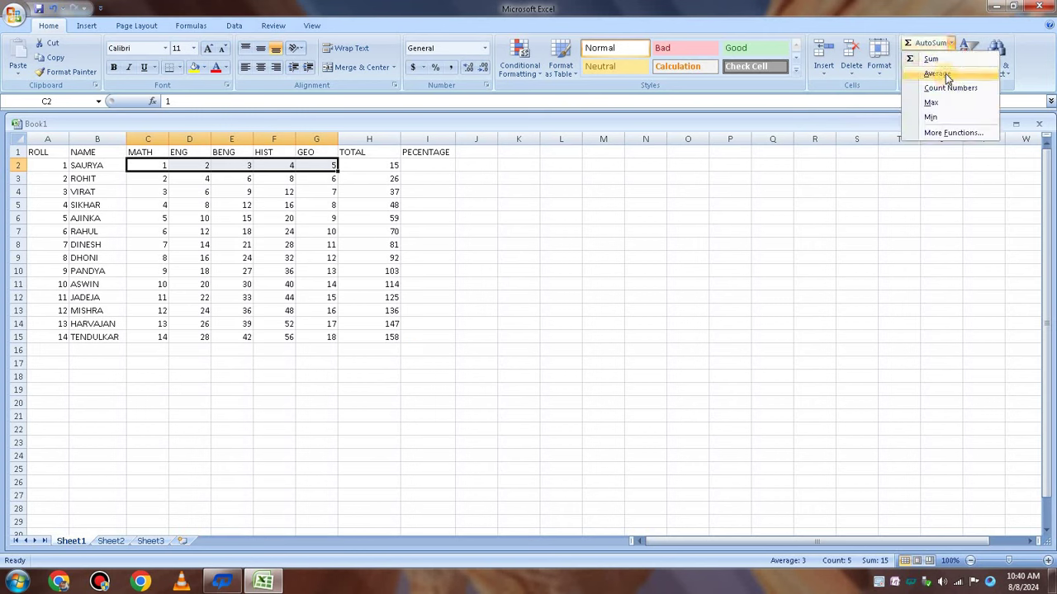
pyautogui.click(947, 75)
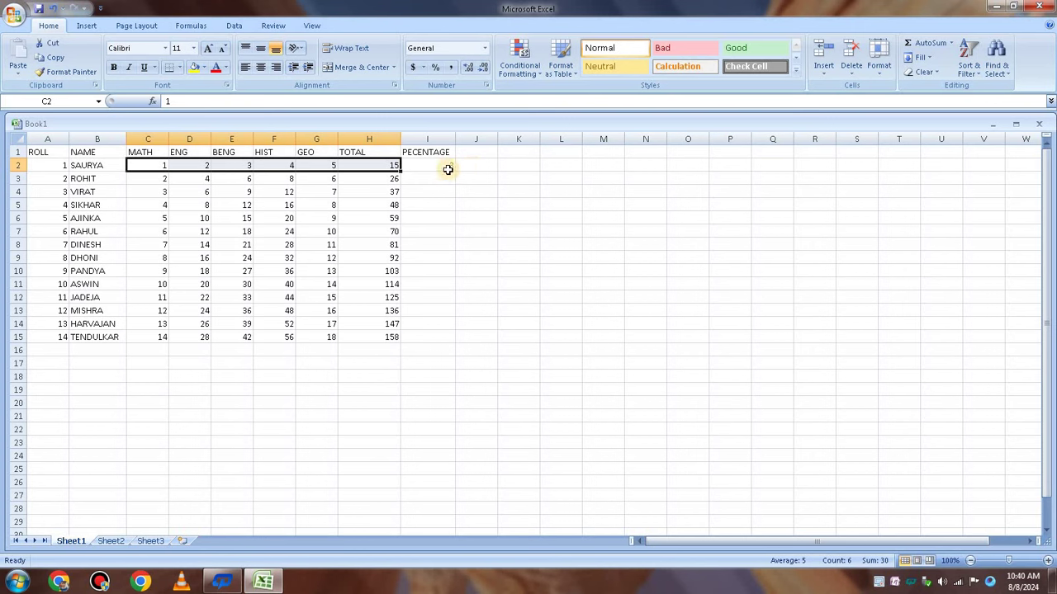
pyautogui.click(445, 168)
pyautogui.moveTo(456, 169); pyautogui.dragTo(446, 340)
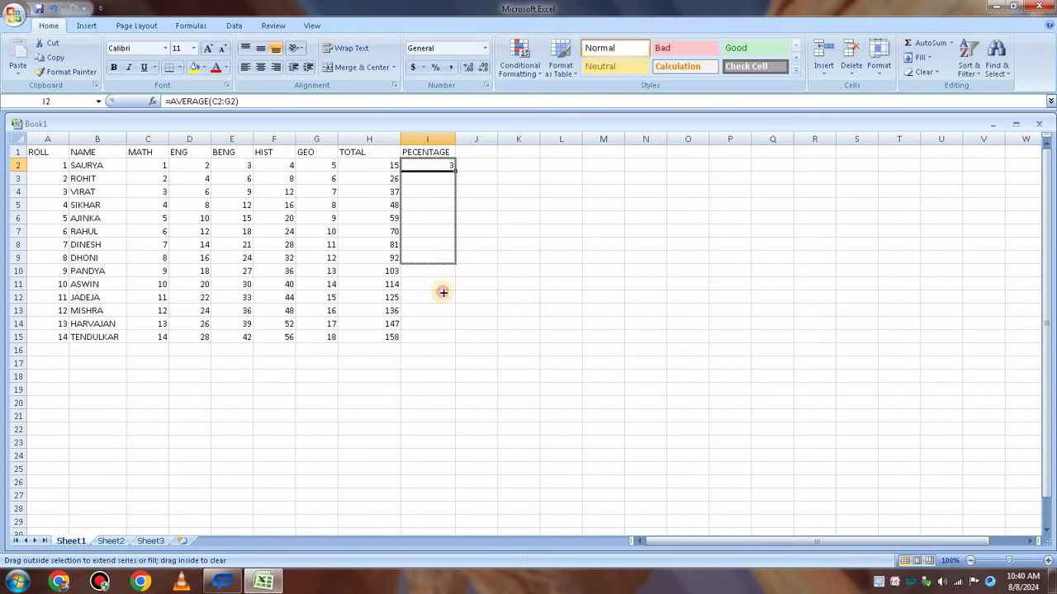
pyautogui.click(535, 246)
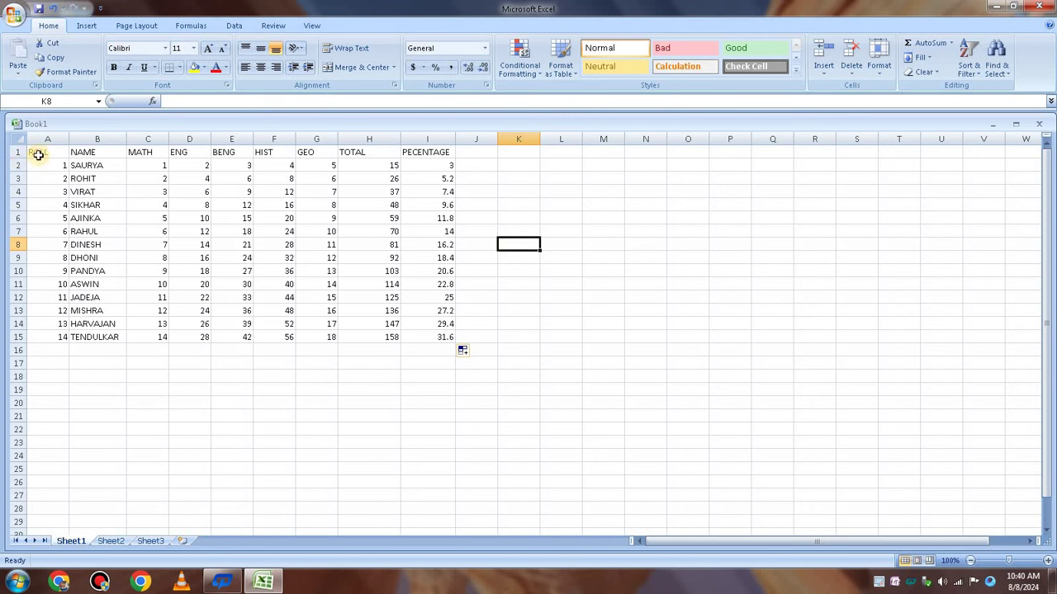
# Insert a blank row above the headers and a blank column left of the table.
pyautogui.rightClick(23, 155)
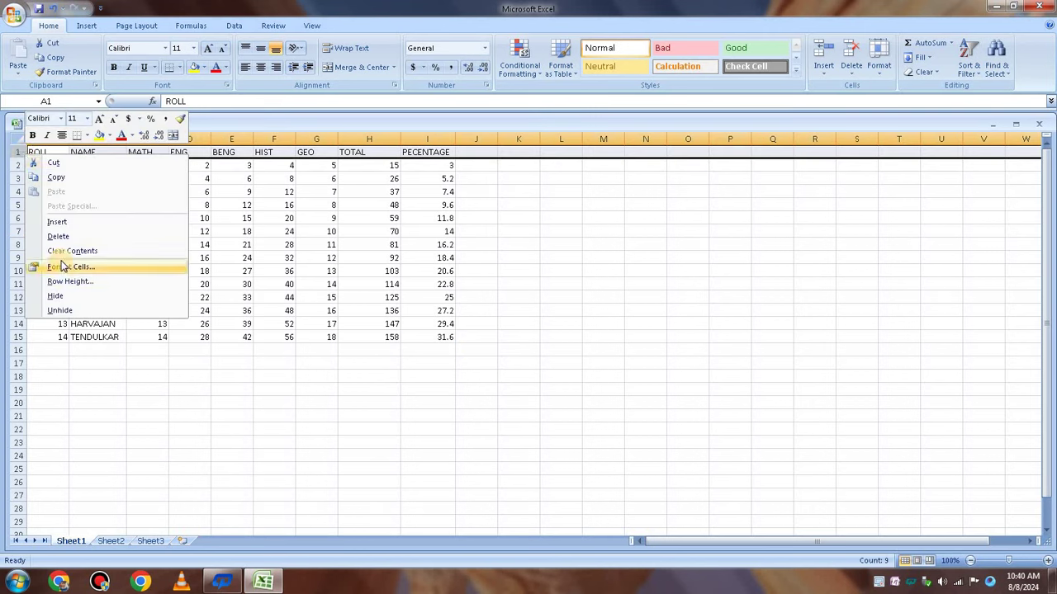
pyautogui.click(86, 221)
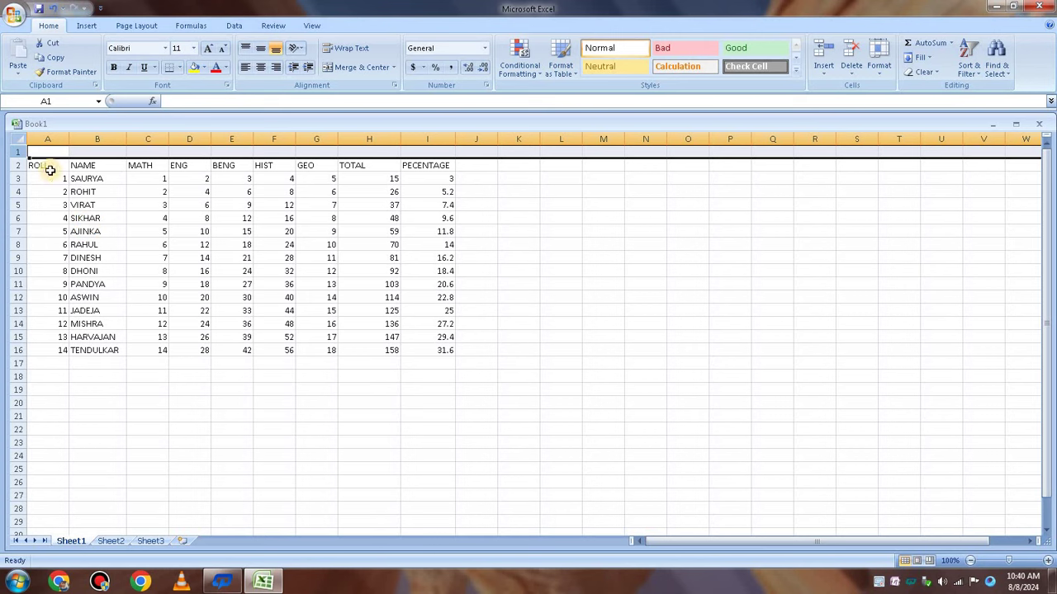
pyautogui.click(48, 139)
pyautogui.rightClick(48, 140)
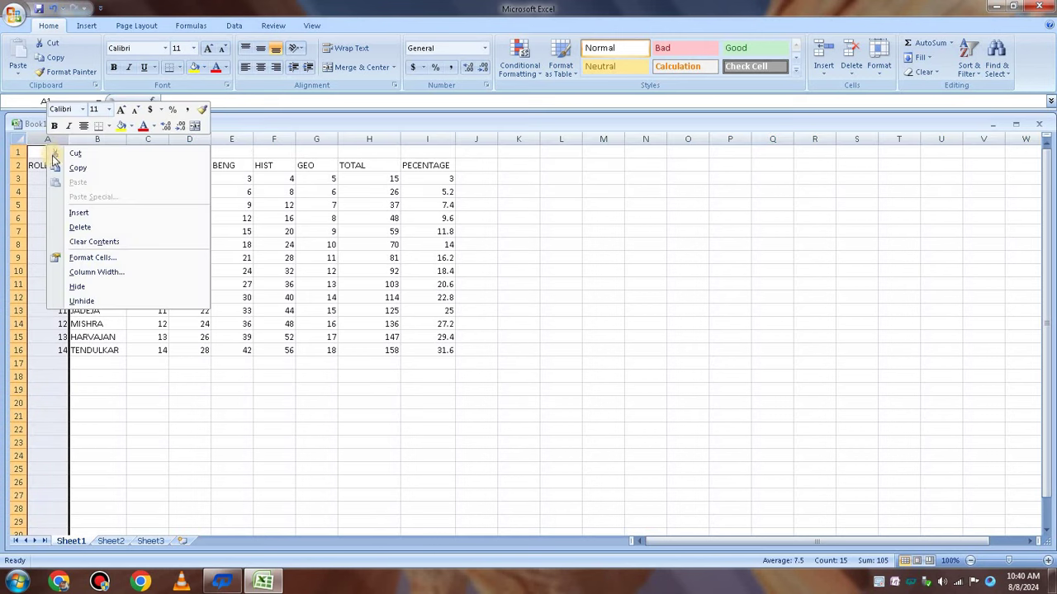
pyautogui.click(78, 212)
# Type the 'CLASS 12 ANNUAL EXAM MARKSHEET 2024 - 2025' title in B1, correcting MARXSHEET to MARKSHEET.
pyautogui.click(94, 154)
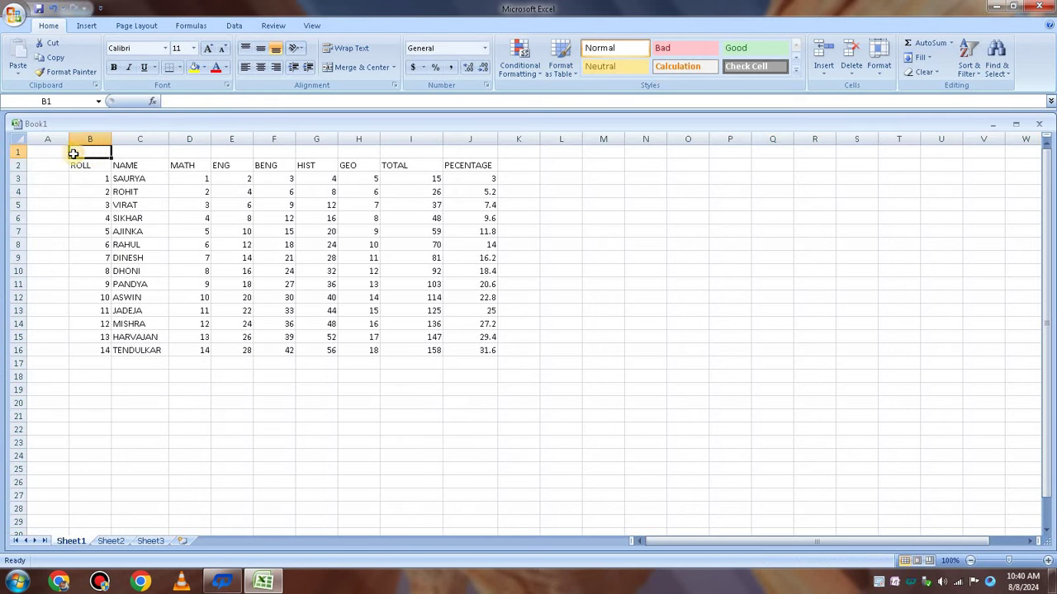
pyautogui.doubleClick(93, 150)
pyautogui.write('CLASS 12 ANNUAL EXAM MARXSHEET')
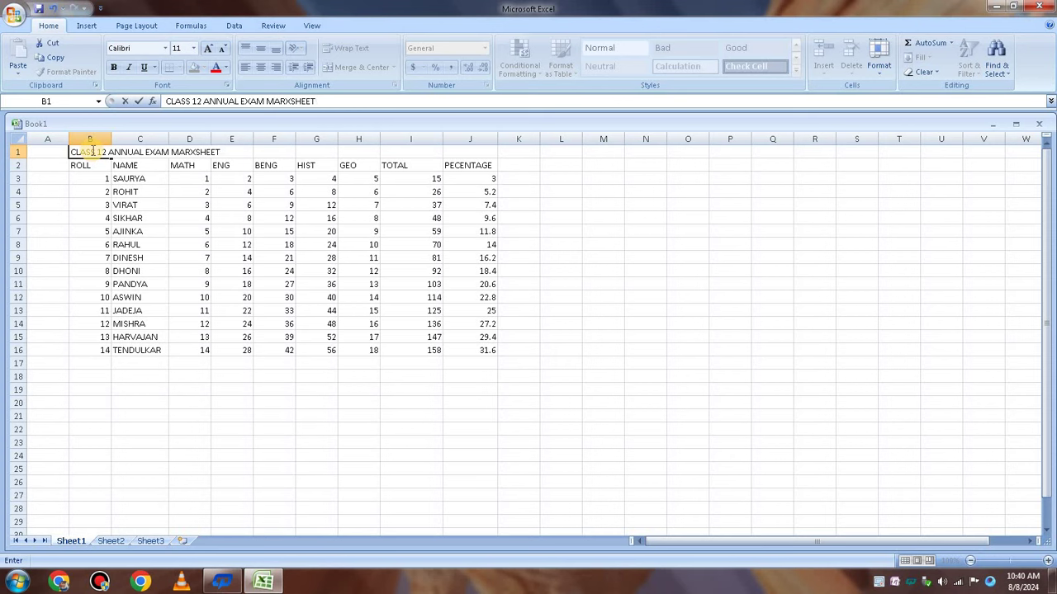
pyautogui.click(196, 153)
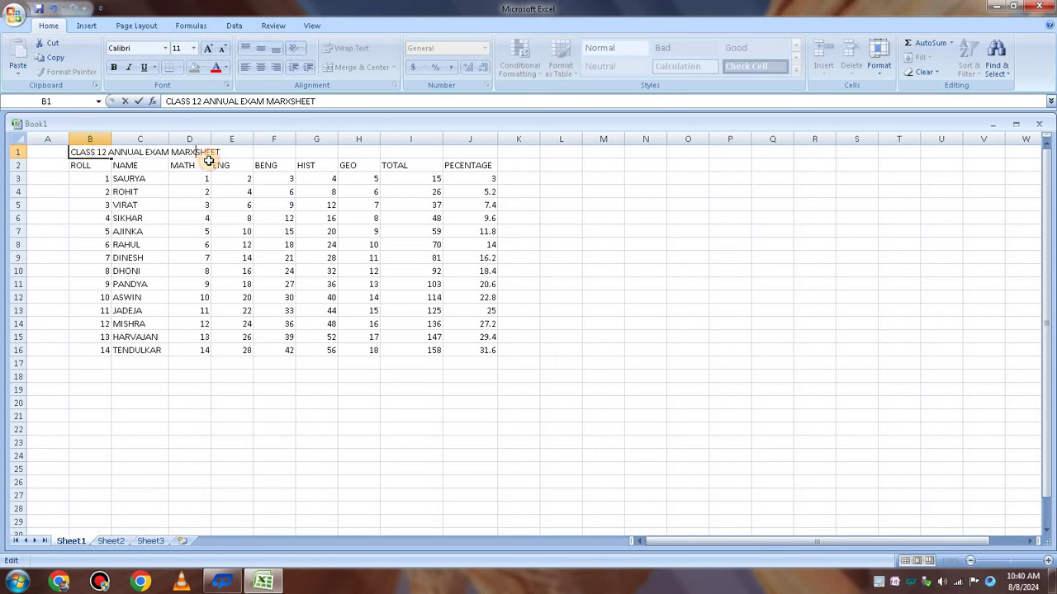
pyautogui.press('BackSpace')
pyautogui.write('K')
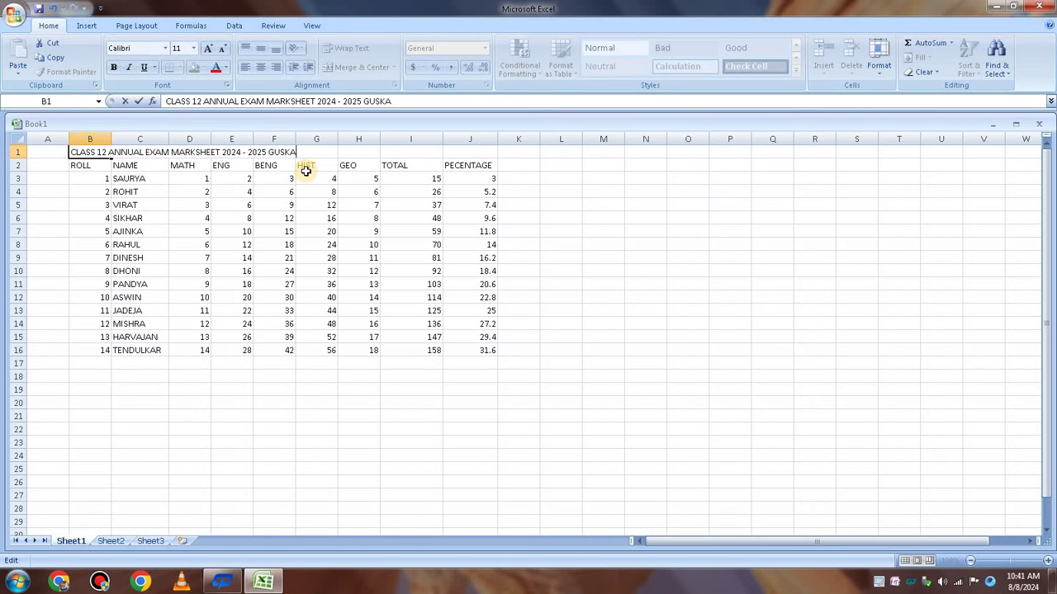
# Finish the title, raise row 1 to 42.75 points, and Merge & Center it across the table.
pyautogui.click(632, 163)
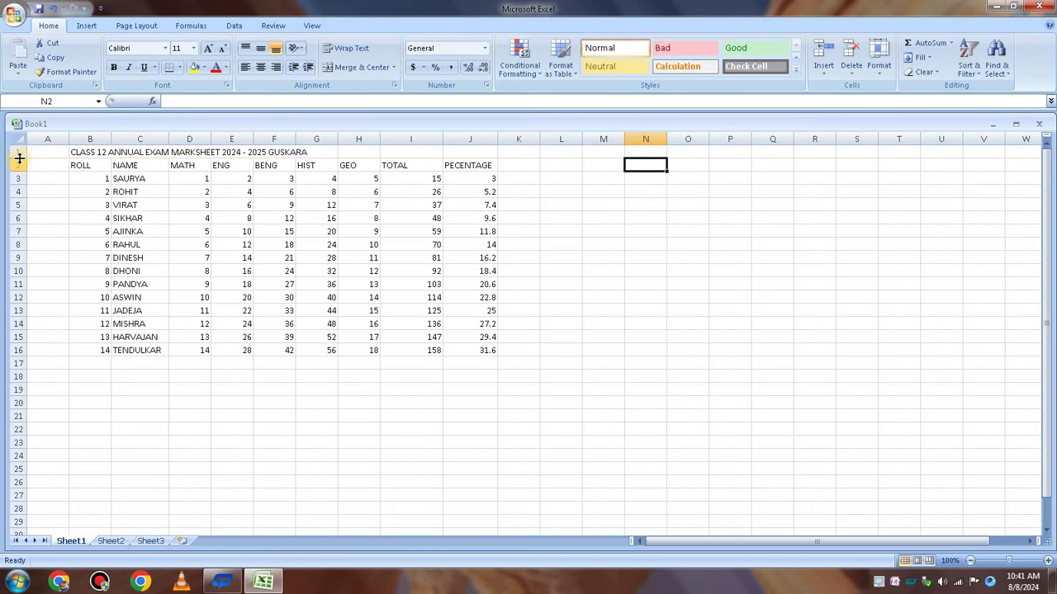
pyautogui.moveTo(17, 158); pyautogui.dragTo(16, 183)
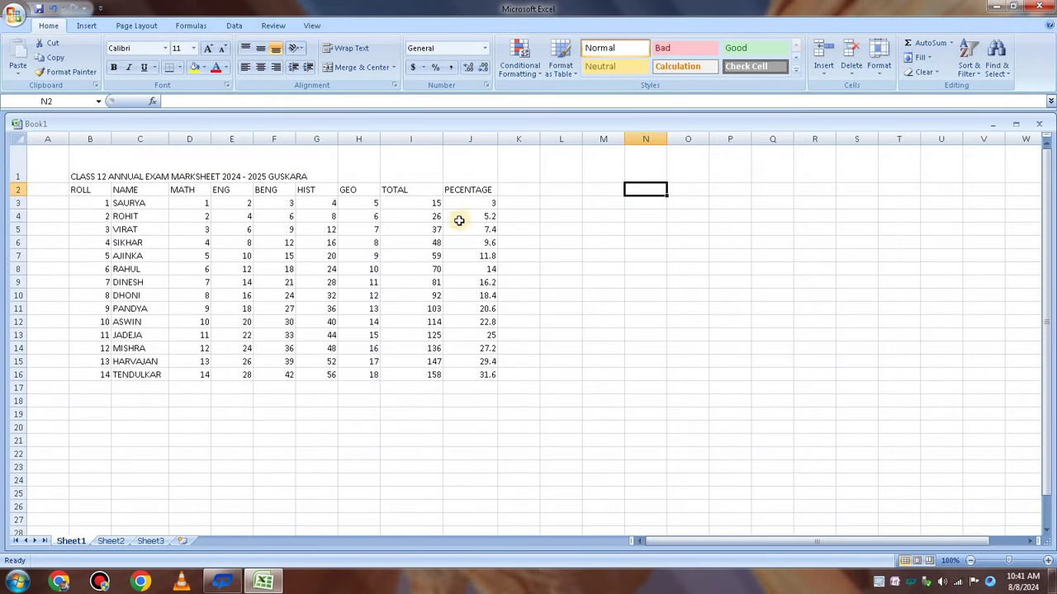
pyautogui.moveTo(88, 172)
pyautogui.mouseDown()
pyautogui.moveTo(341, 153)
pyautogui.moveTo(529, 157)
pyautogui.mouseUp()
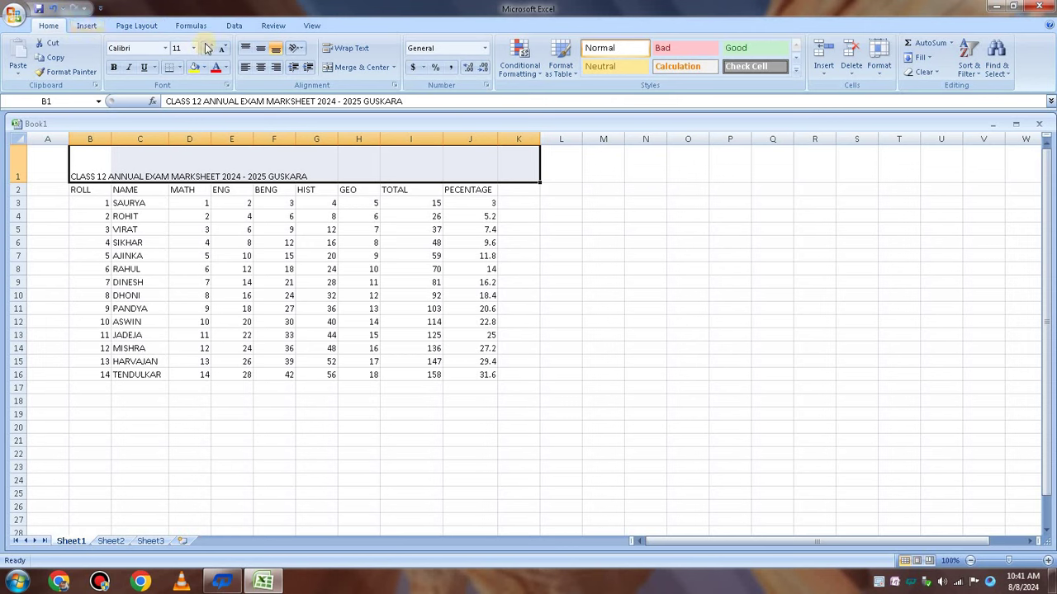
pyautogui.click(394, 67)
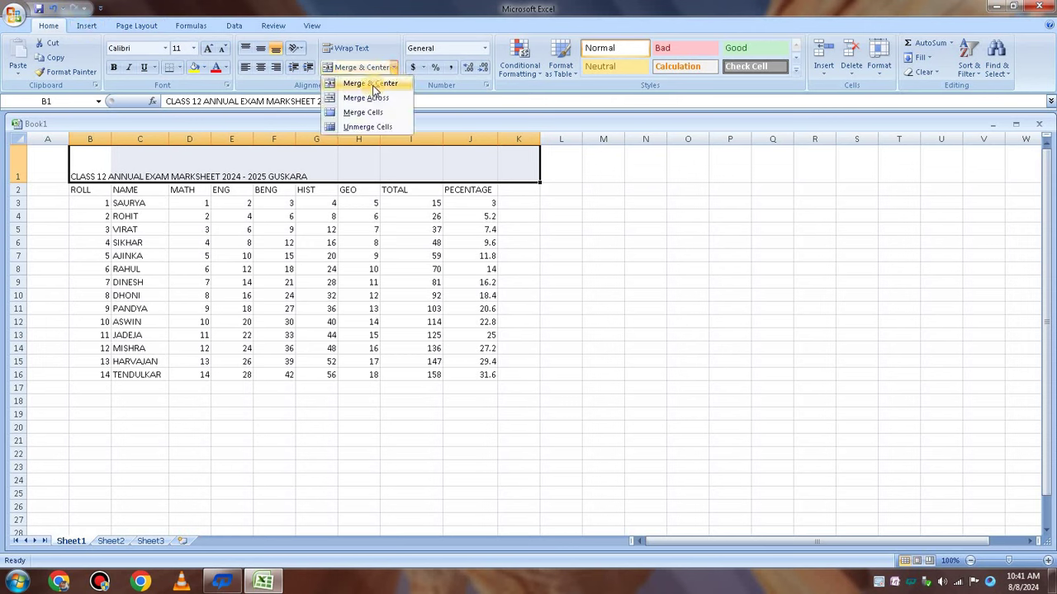
pyautogui.click(372, 83)
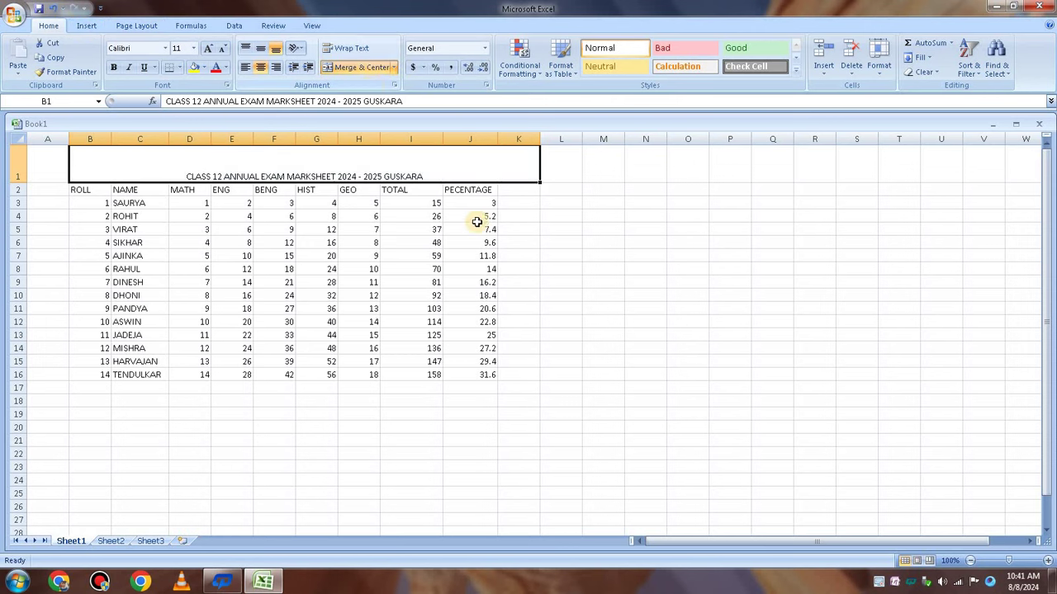
pyautogui.click(751, 170)
pyautogui.click(181, 176)
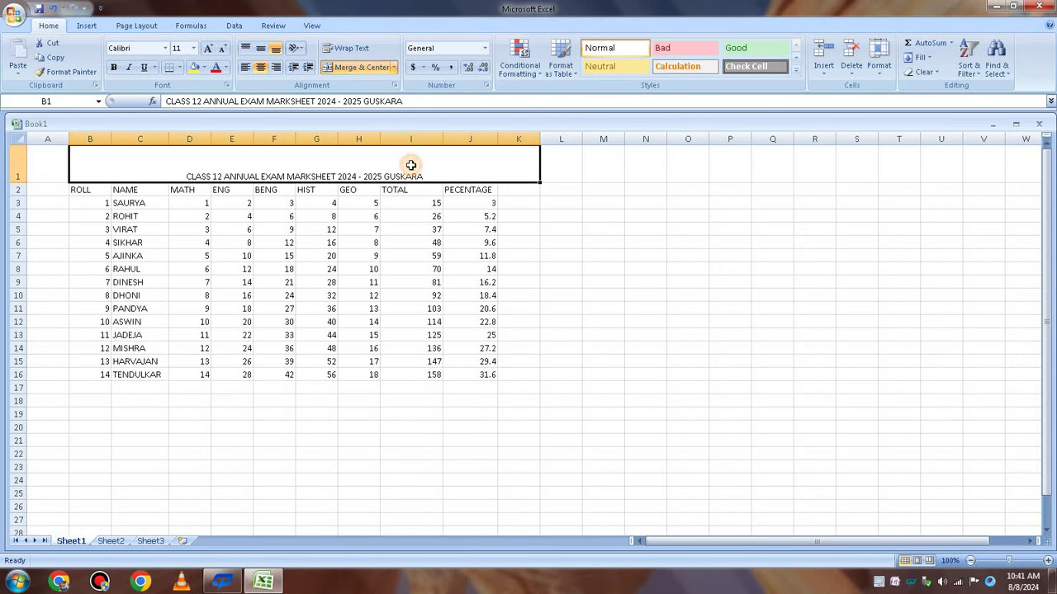
# Enlarge the title to 28 points and widen column K so it fits.
pyautogui.click(193, 48)
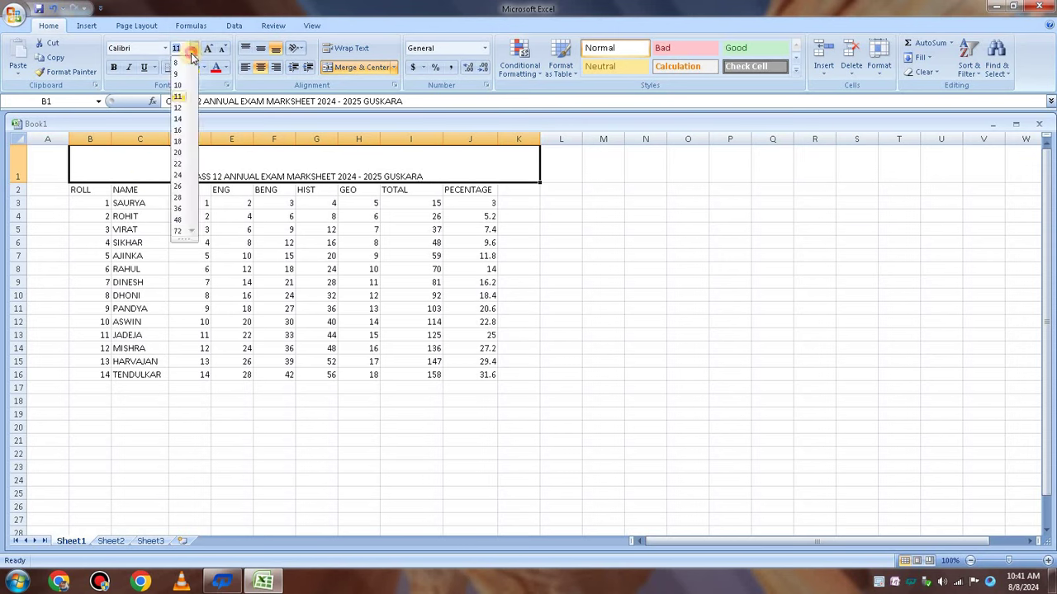
pyautogui.click(177, 197)
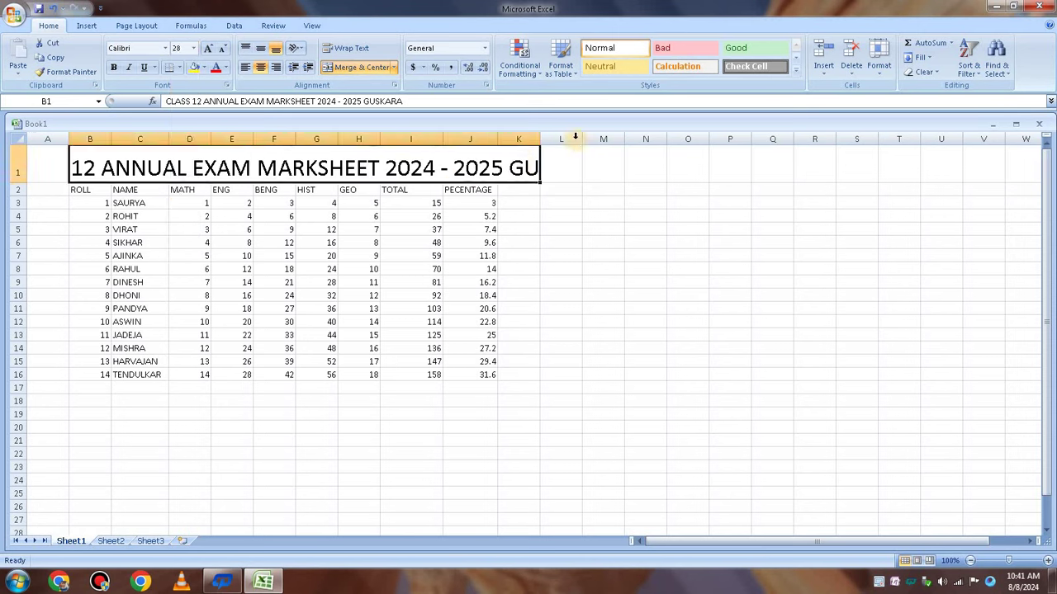
pyautogui.moveTo(541, 141); pyautogui.dragTo(674, 140)
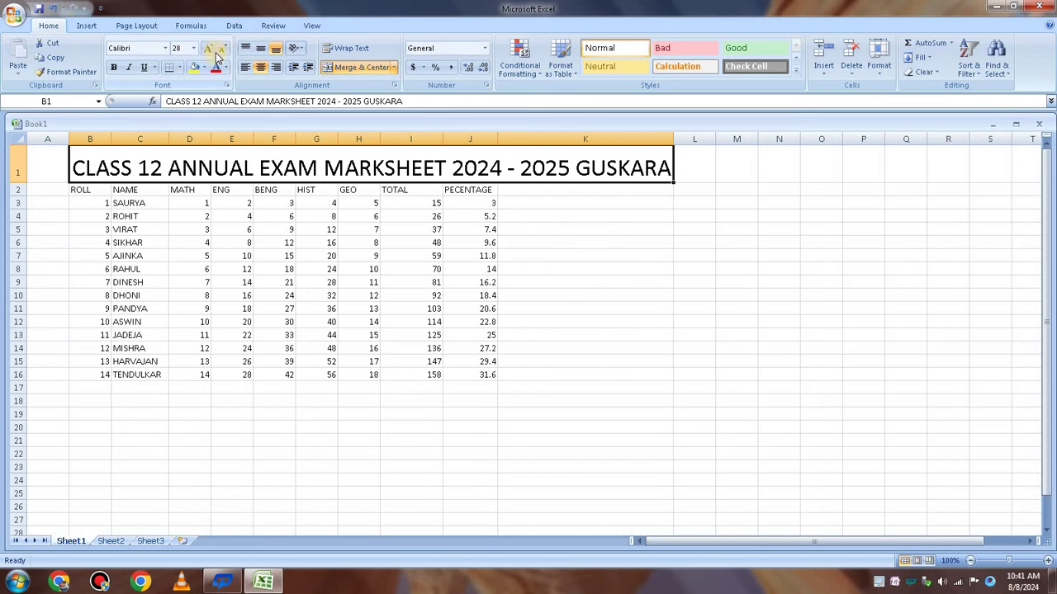
pyautogui.click(734, 251)
pyautogui.click(611, 187)
pyautogui.click(525, 161)
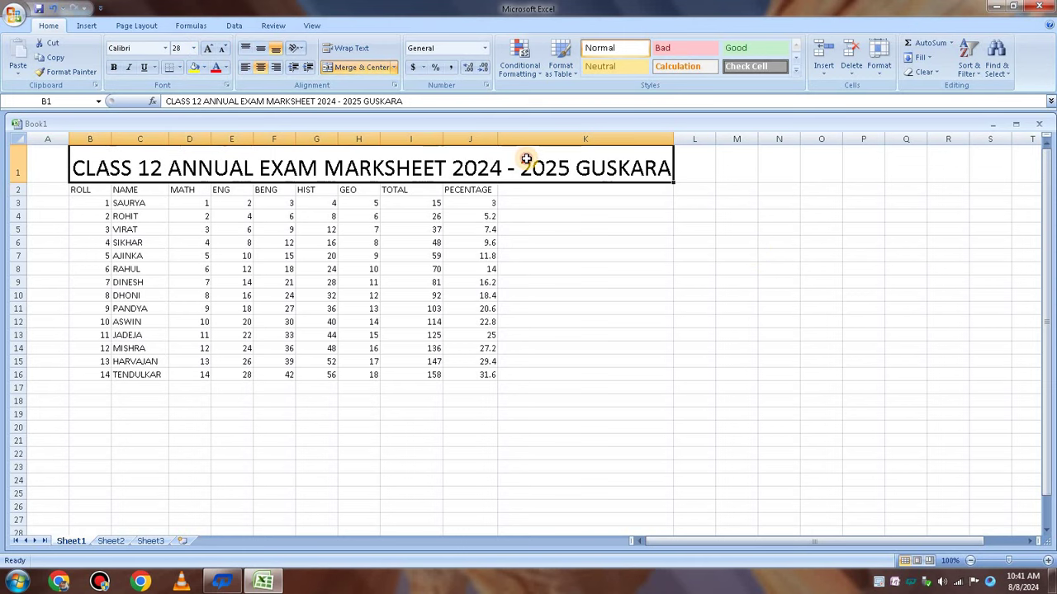
# Step the title size down through 26 and 24 to a final 22 points.
pyautogui.click(193, 48)
pyautogui.click(182, 190)
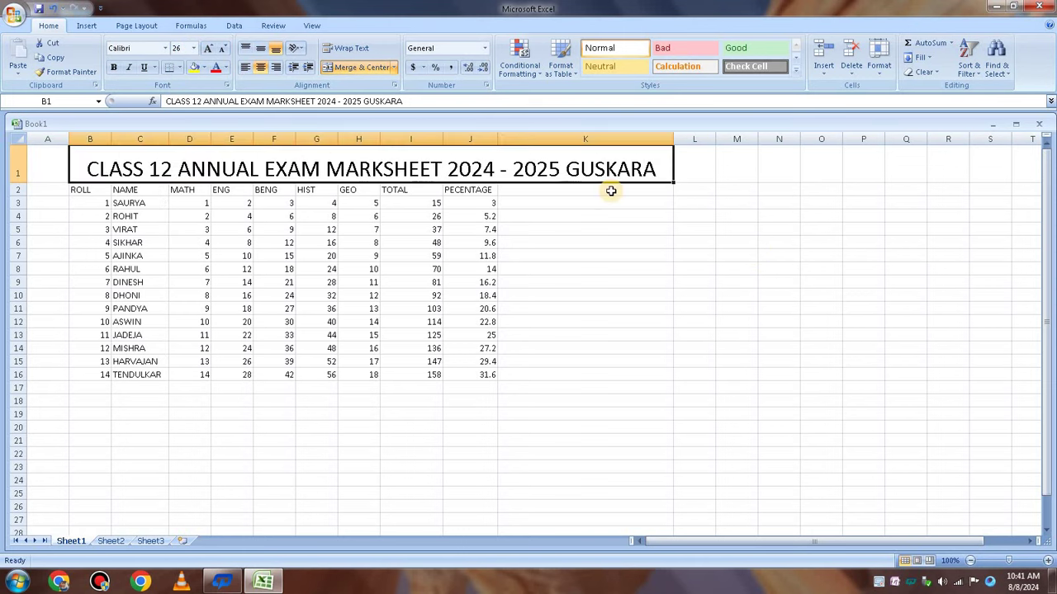
pyautogui.click(193, 48)
pyautogui.click(177, 174)
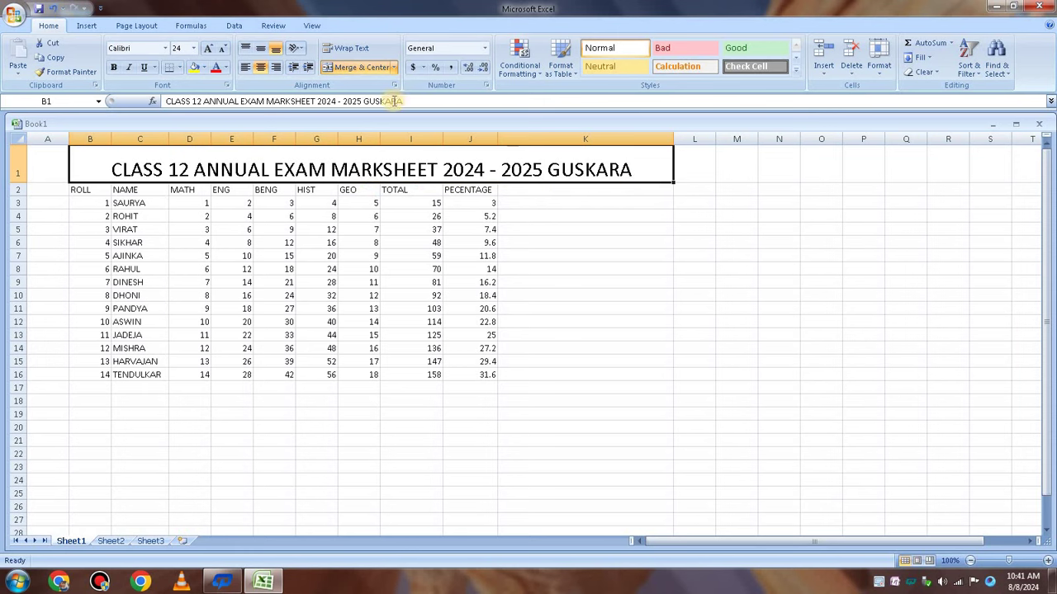
pyautogui.click(194, 48)
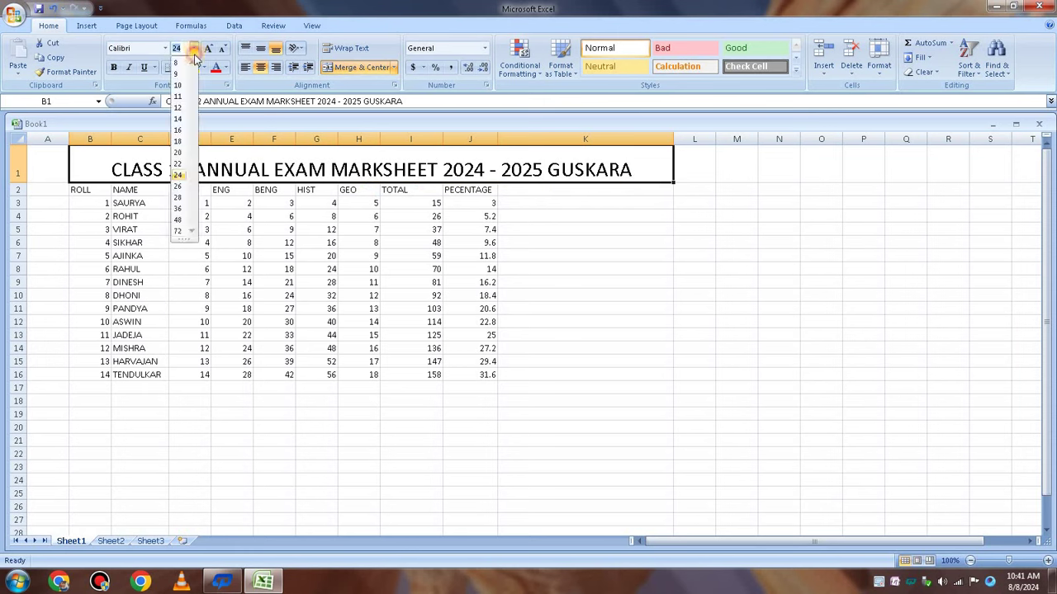
pyautogui.click(179, 165)
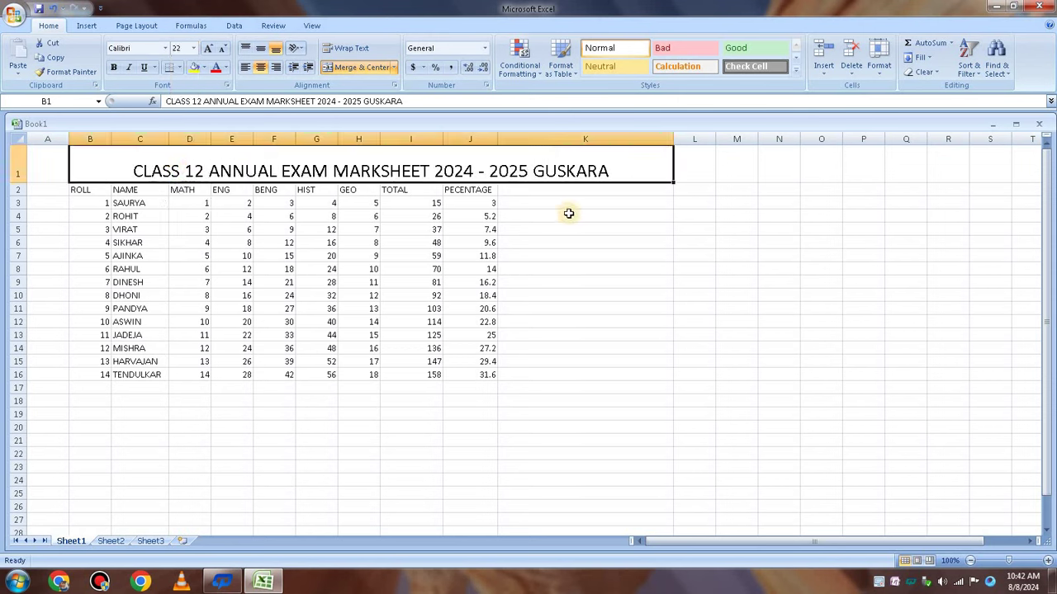
pyautogui.click(733, 228)
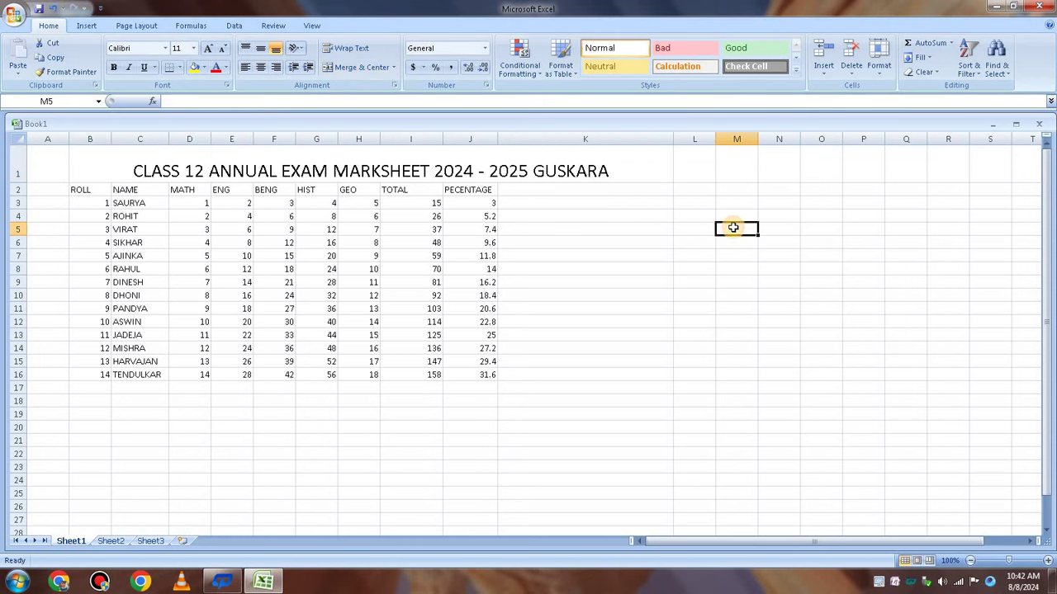
# Fill the merged title cell with light blue.
pyautogui.click(144, 169)
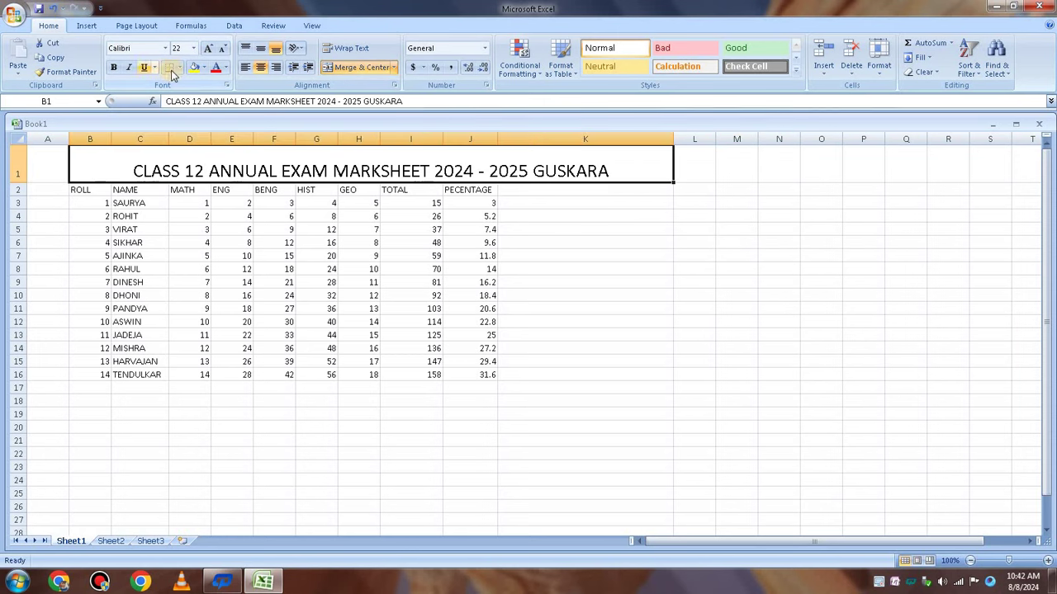
pyautogui.click(206, 69)
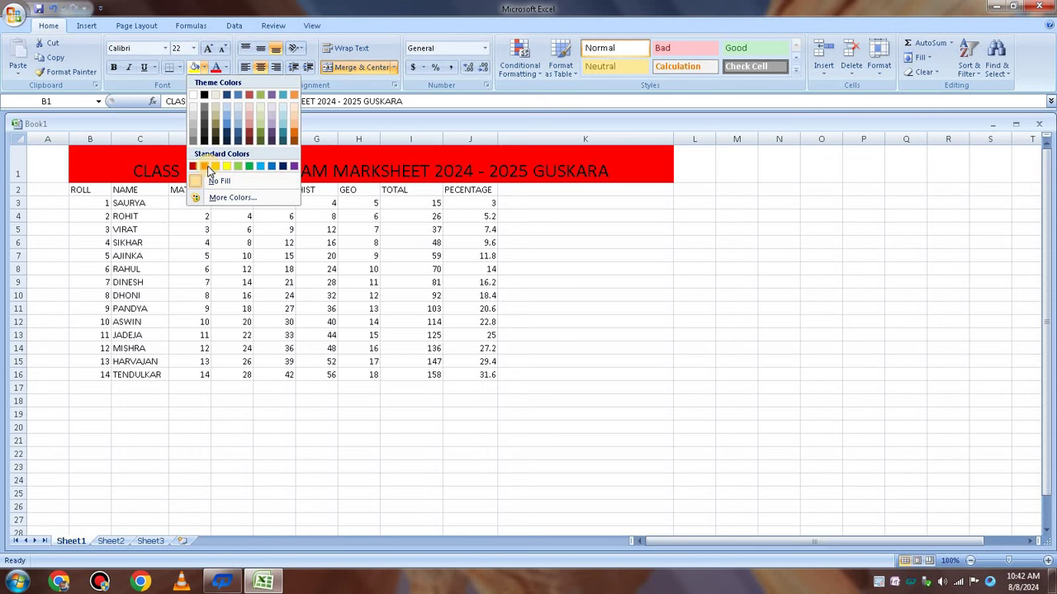
pyautogui.click(264, 170)
pyautogui.click(664, 202)
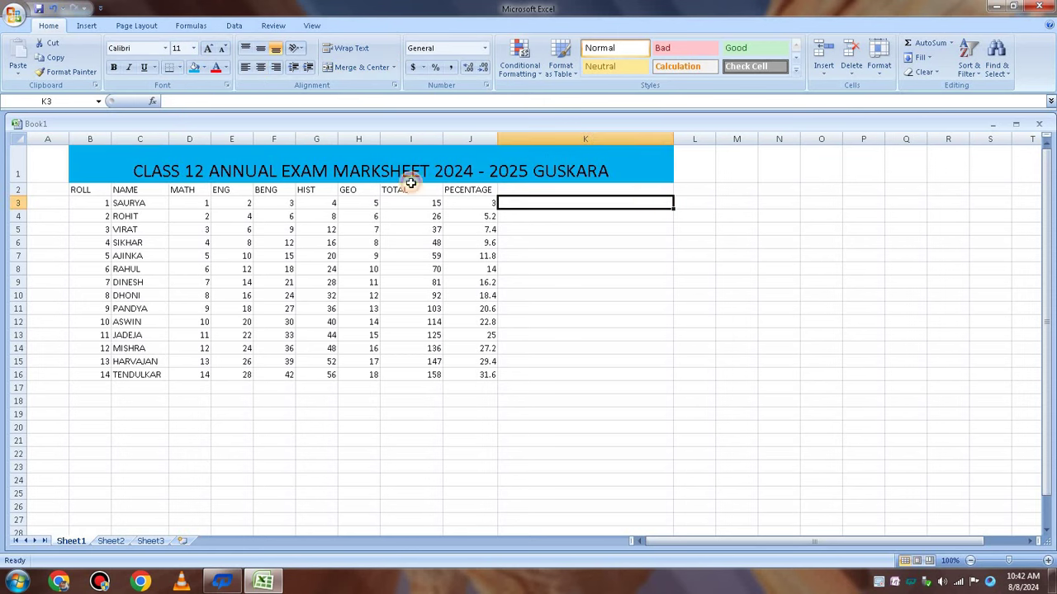
# Recolour the title text white.
pyautogui.click(138, 167)
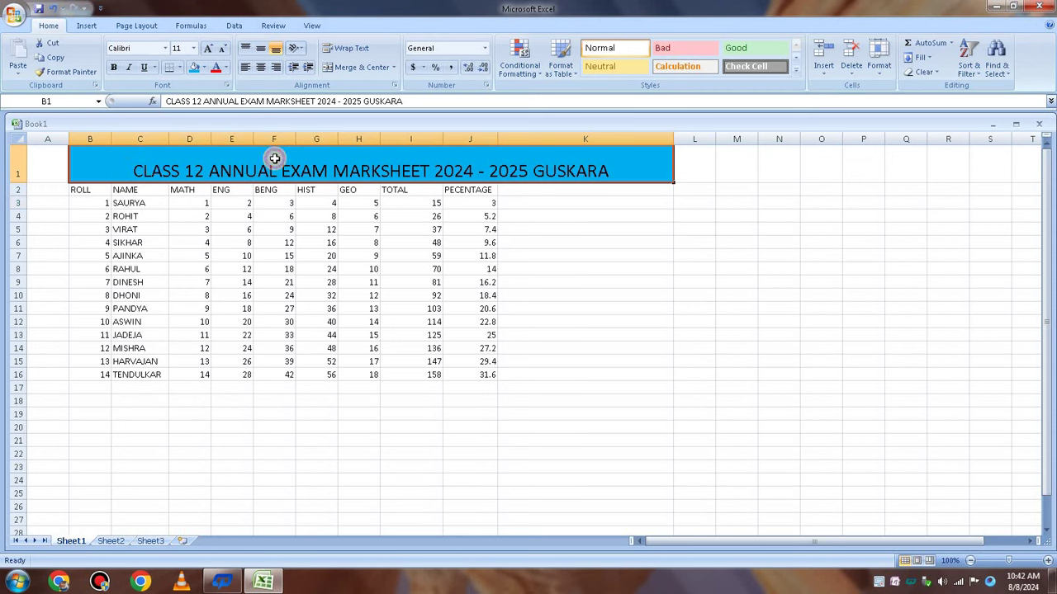
pyautogui.doubleClick(616, 168)
pyautogui.moveTo(617, 167); pyautogui.dragTo(134, 171)
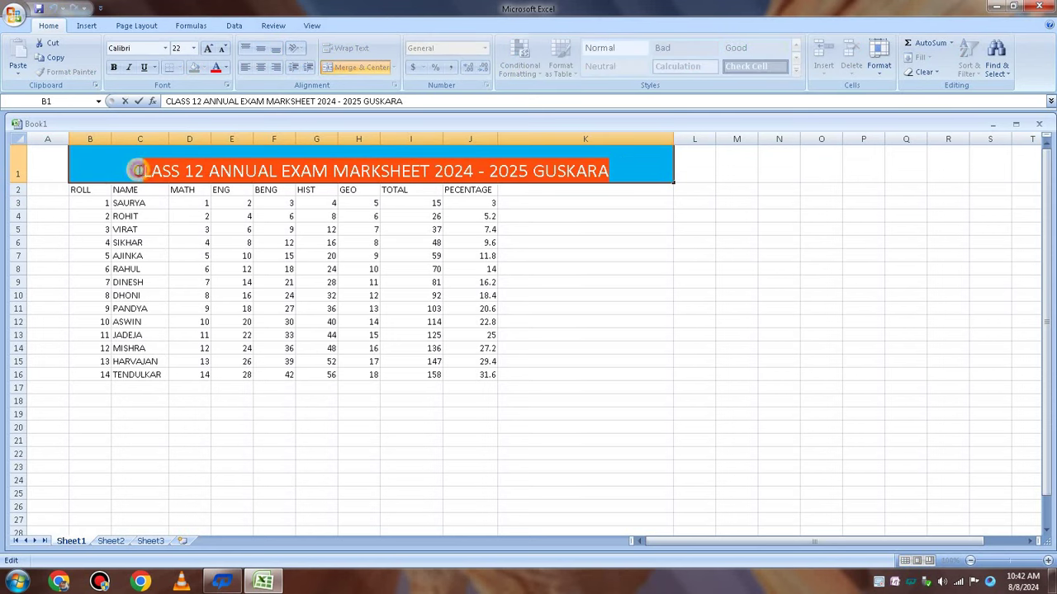
pyautogui.click(225, 67)
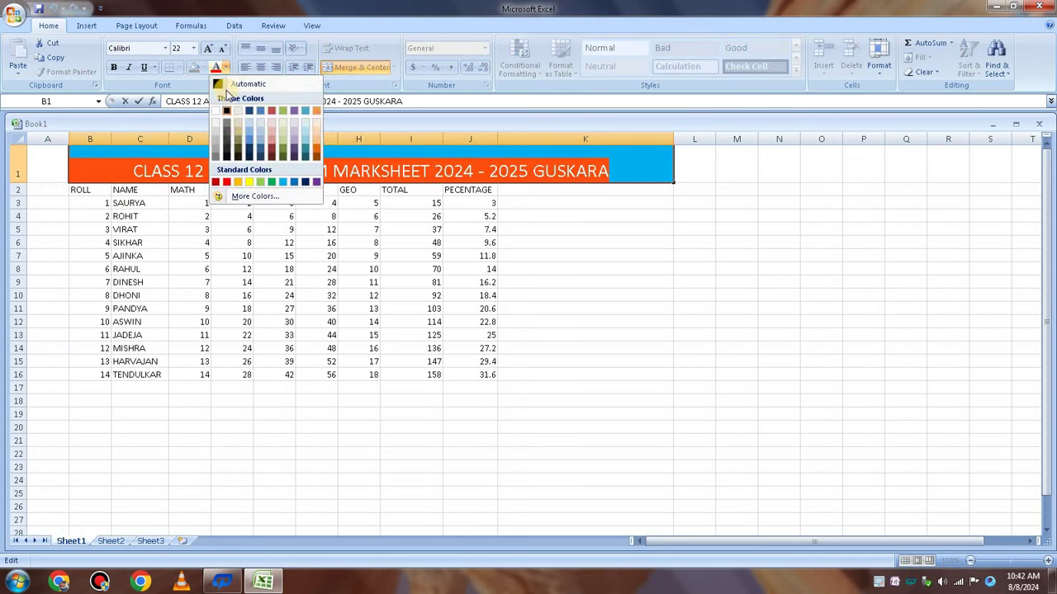
pyautogui.click(317, 122)
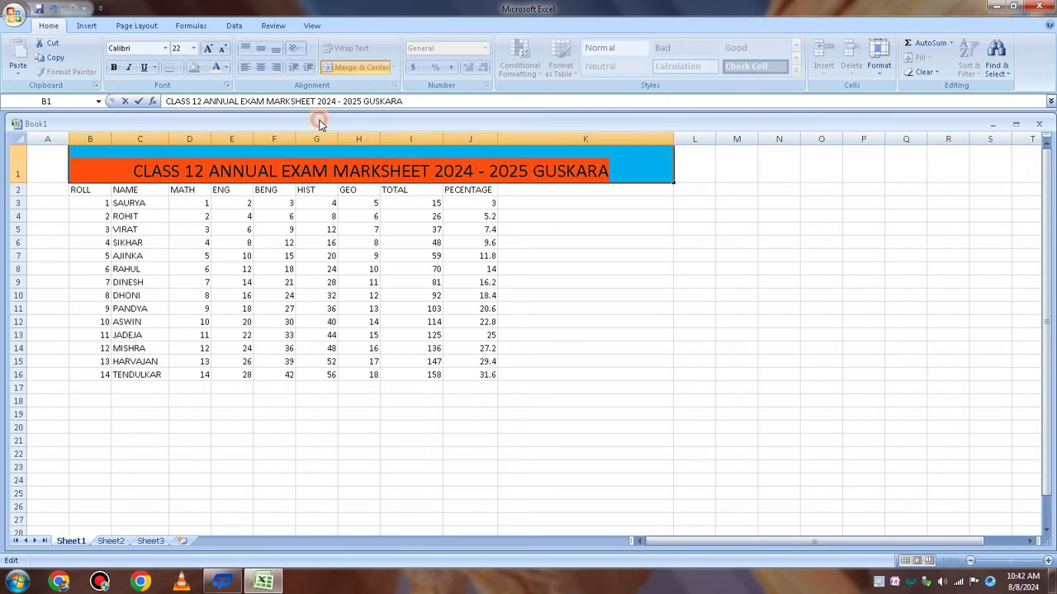
pyautogui.click(625, 183)
pyautogui.click(837, 257)
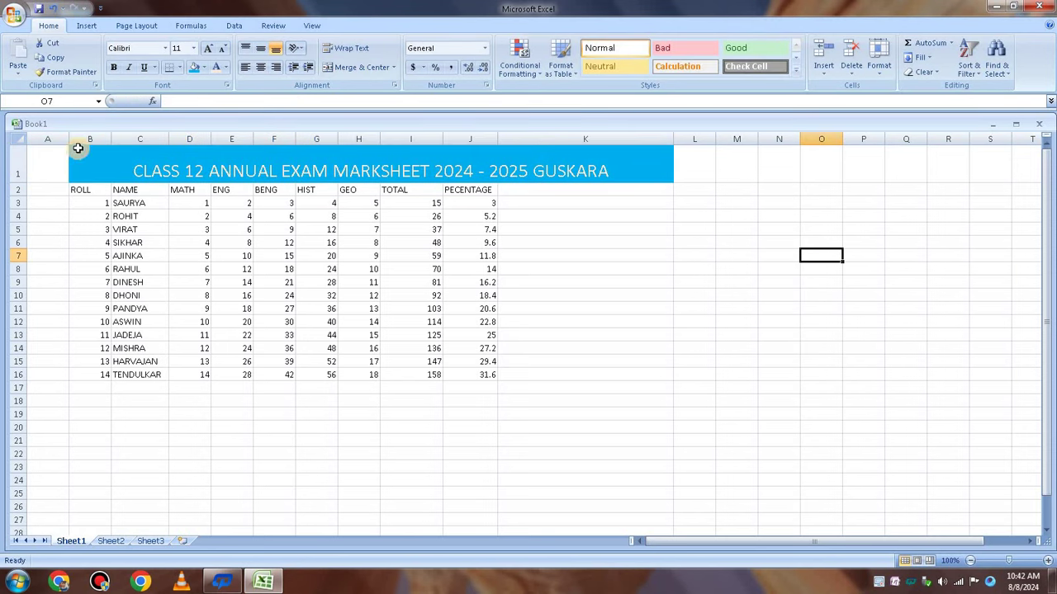
# Draw a full border grid over B1:K16 and bold all the table text.
pyautogui.moveTo(77, 148); pyautogui.dragTo(384, 371)
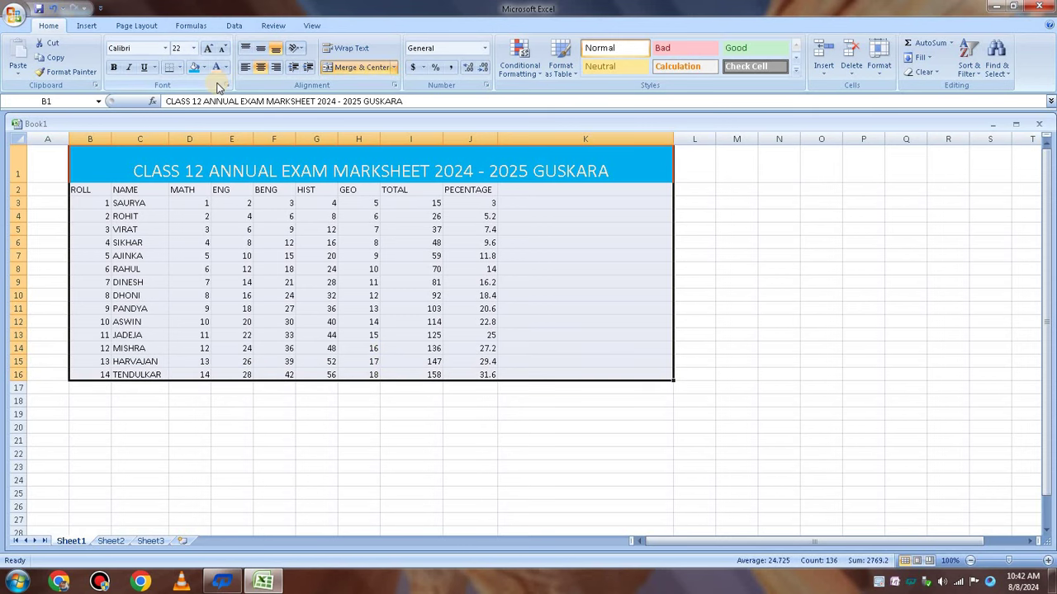
pyautogui.click(181, 67)
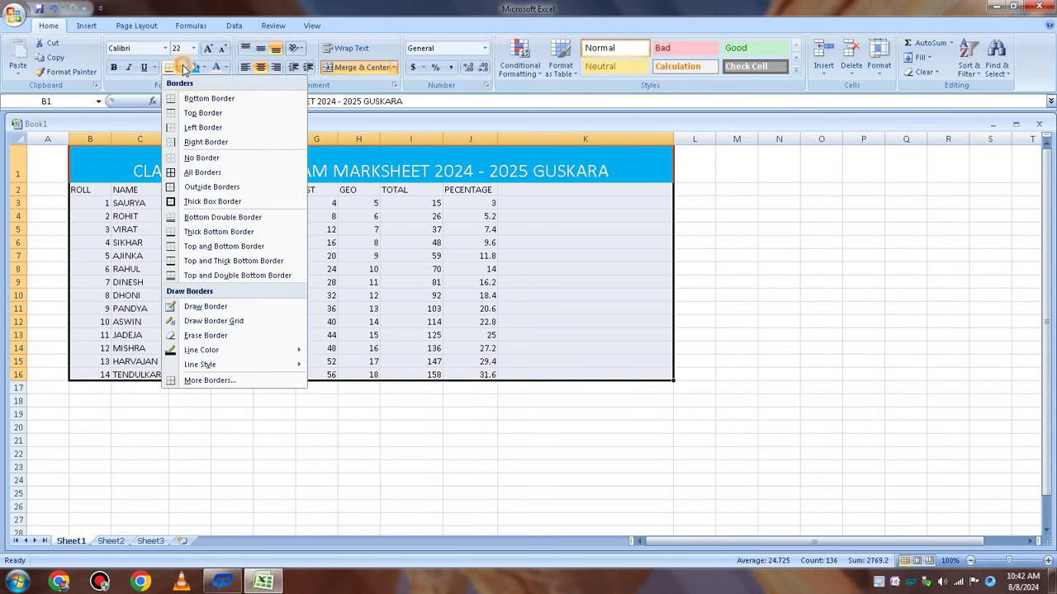
pyautogui.click(216, 321)
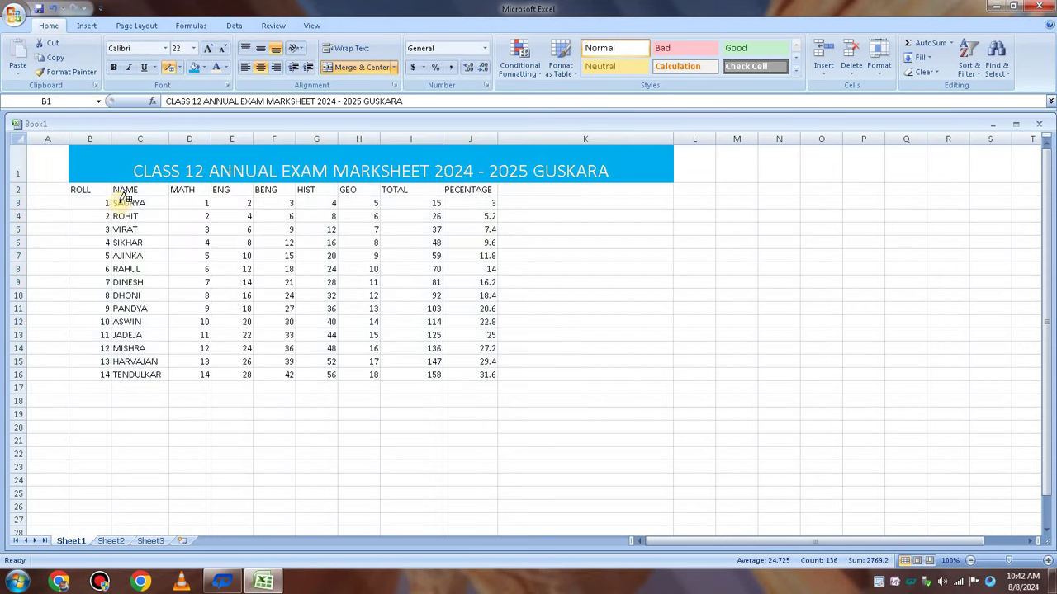
pyautogui.moveTo(74, 147)
pyautogui.mouseDown()
pyautogui.moveTo(150, 216)
pyautogui.moveTo(258, 363)
pyautogui.mouseUp()
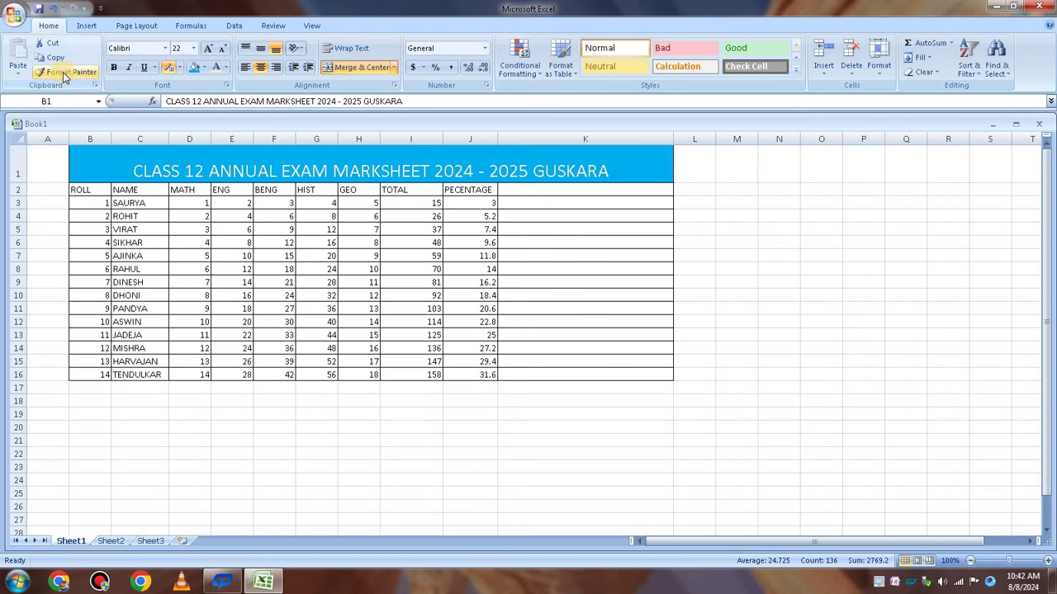
pyautogui.click(114, 68)
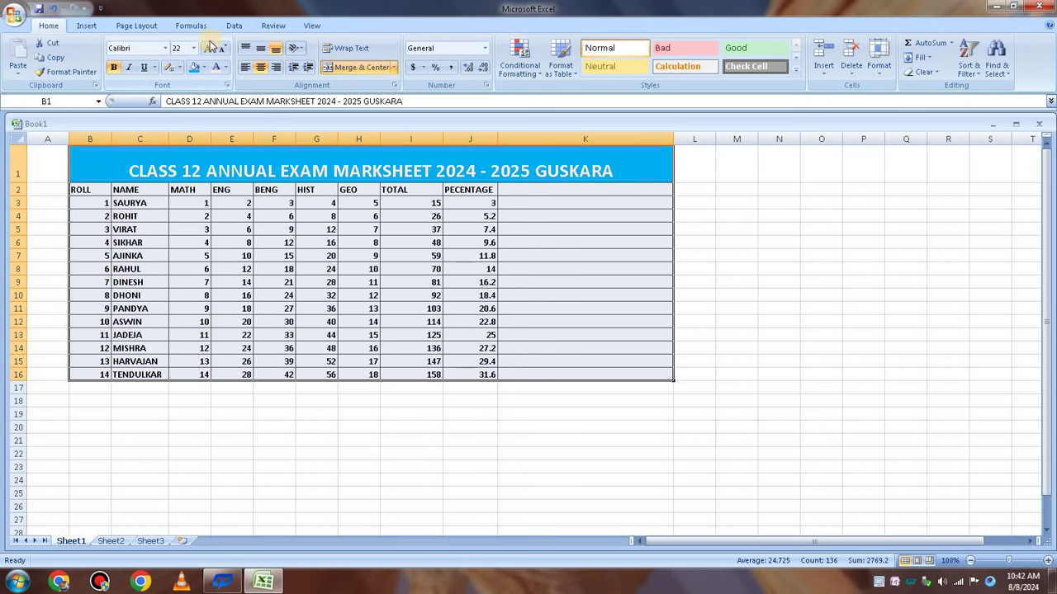
# Top-align the title and set the title and table rows in Cambria font.
pyautogui.click(247, 49)
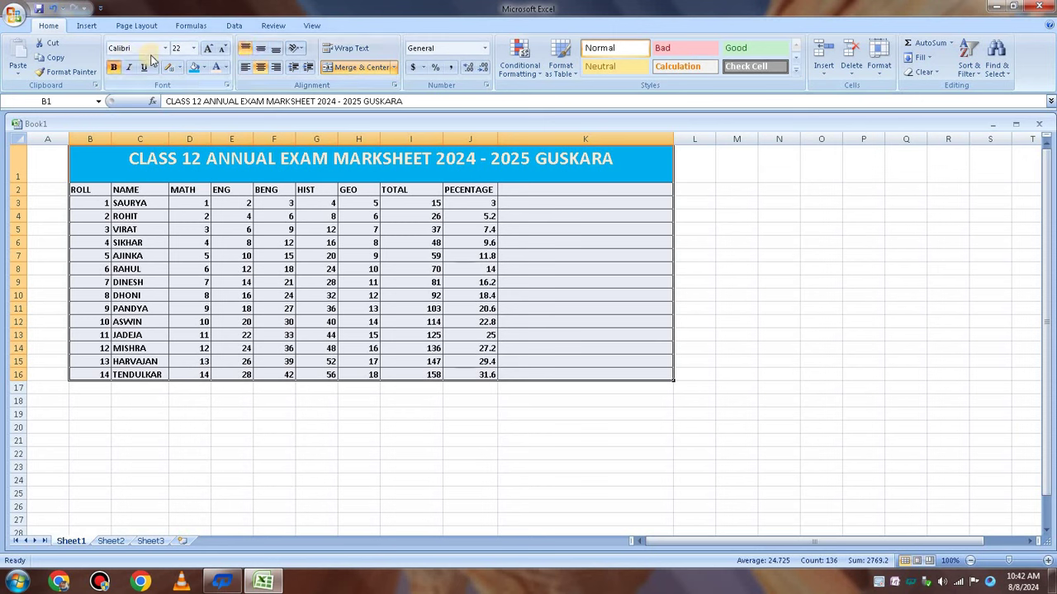
pyautogui.click(49, 171)
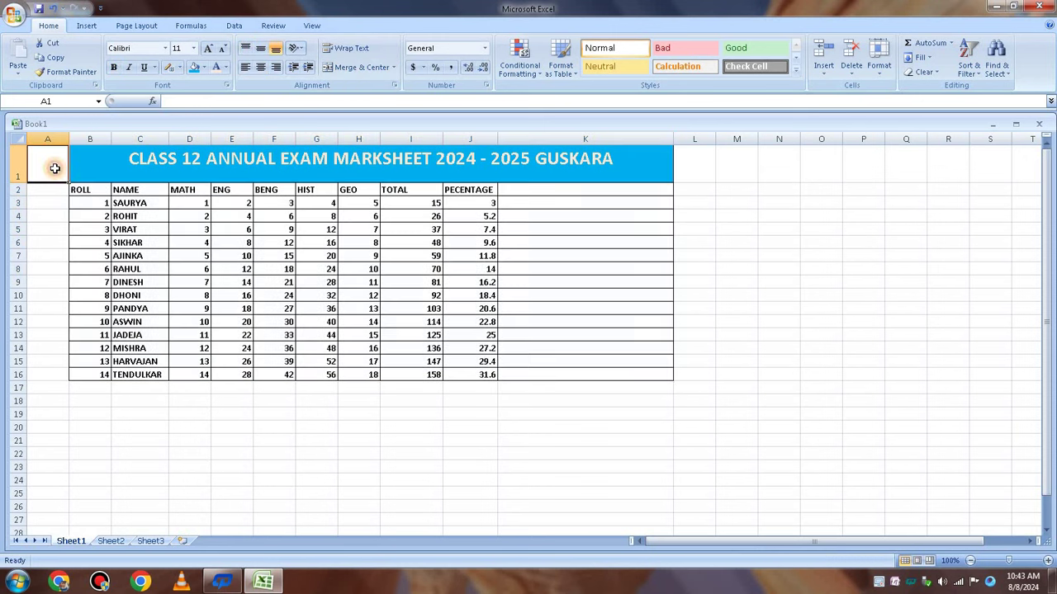
pyautogui.moveTo(82, 157)
pyautogui.mouseDown()
pyautogui.moveTo(320, 351)
pyautogui.moveTo(322, 373)
pyautogui.mouseUp()
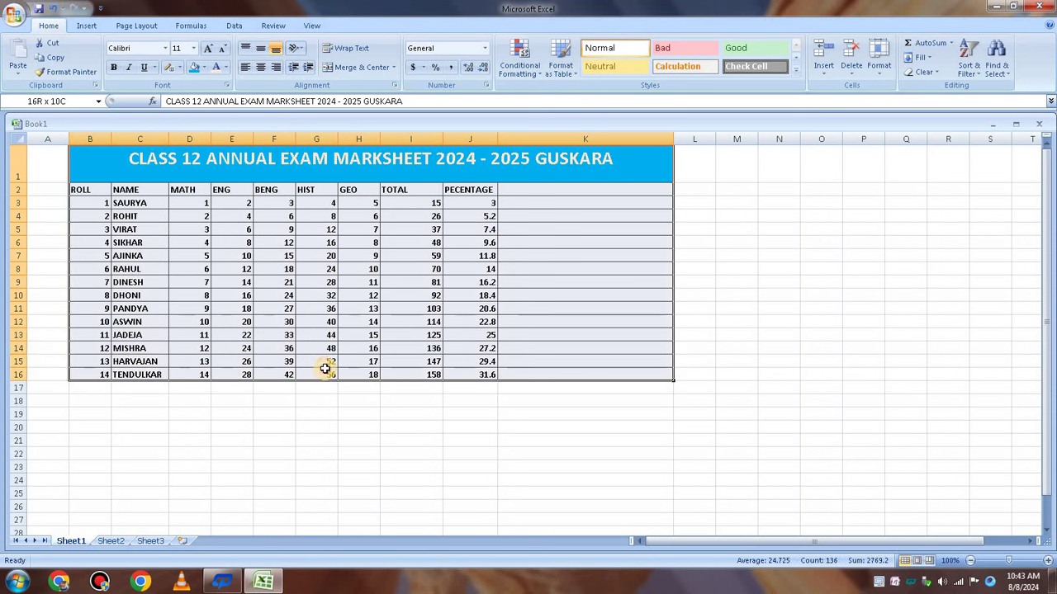
pyautogui.click(167, 49)
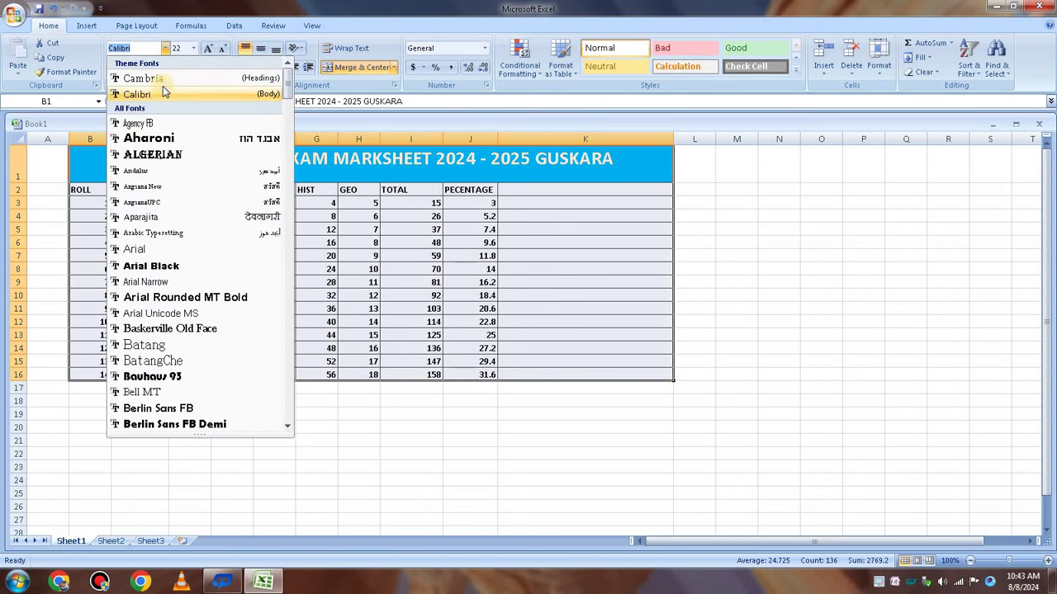
pyautogui.click(164, 82)
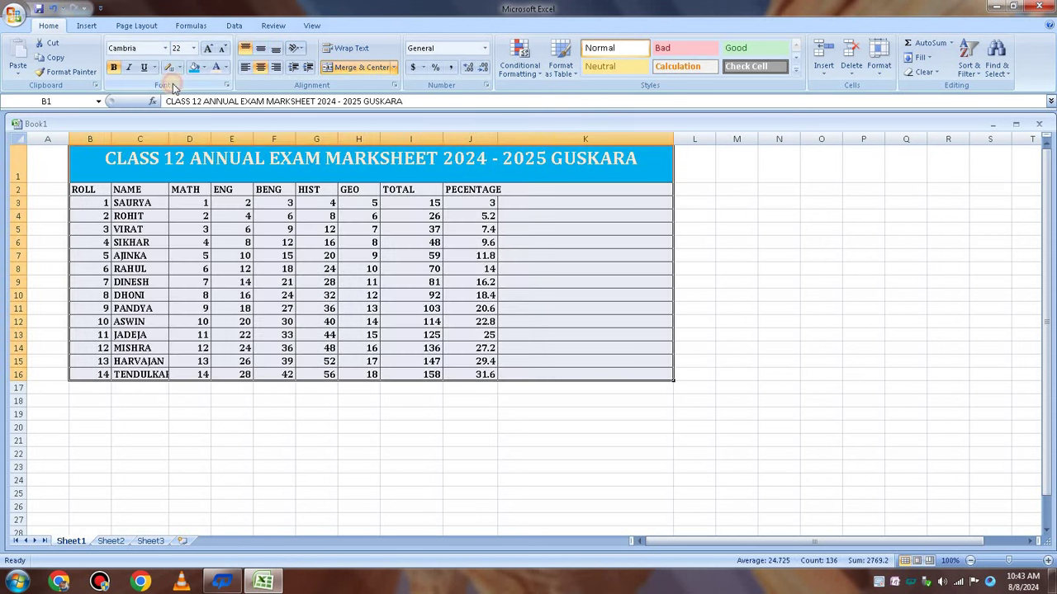
pyautogui.click(862, 232)
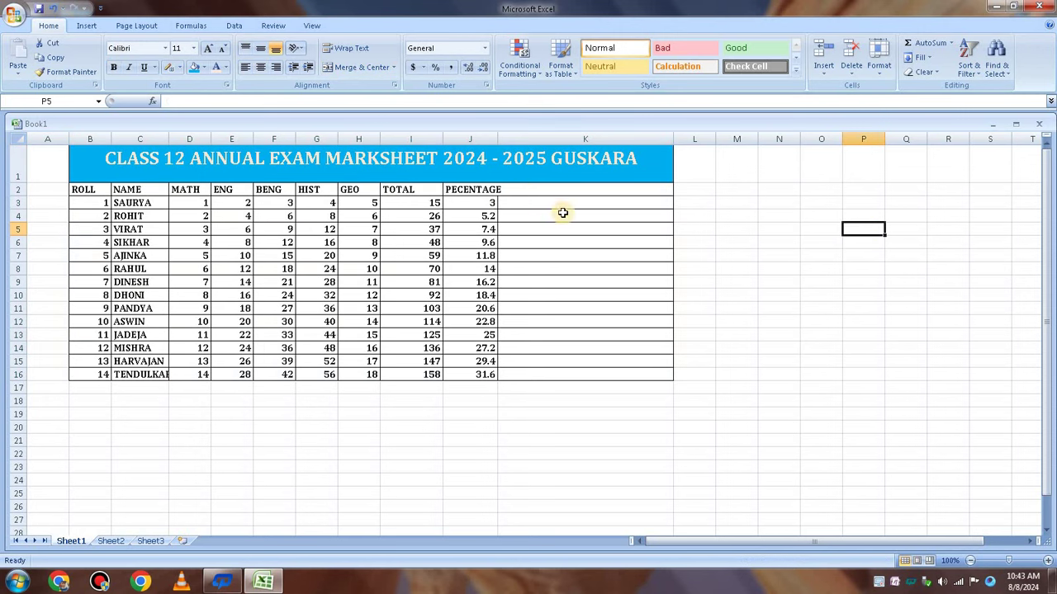
# Re-edit and confirm the title 'CLASS 12 ANNUAL EXAM MARKSHEET 2024 - 2025 GUSKARA'.
pyautogui.click(49, 170)
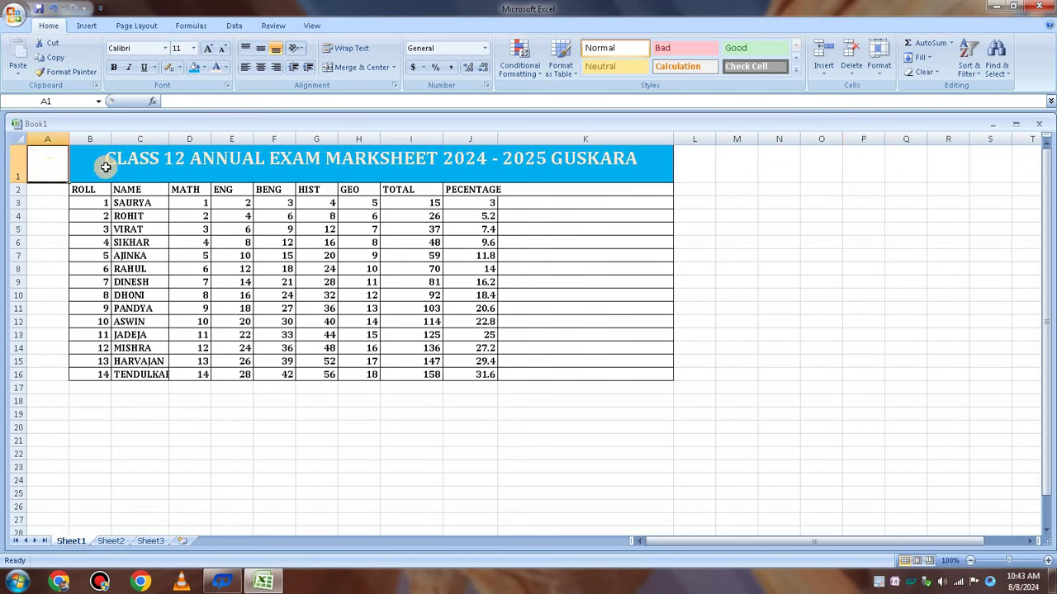
pyautogui.doubleClick(99, 167)
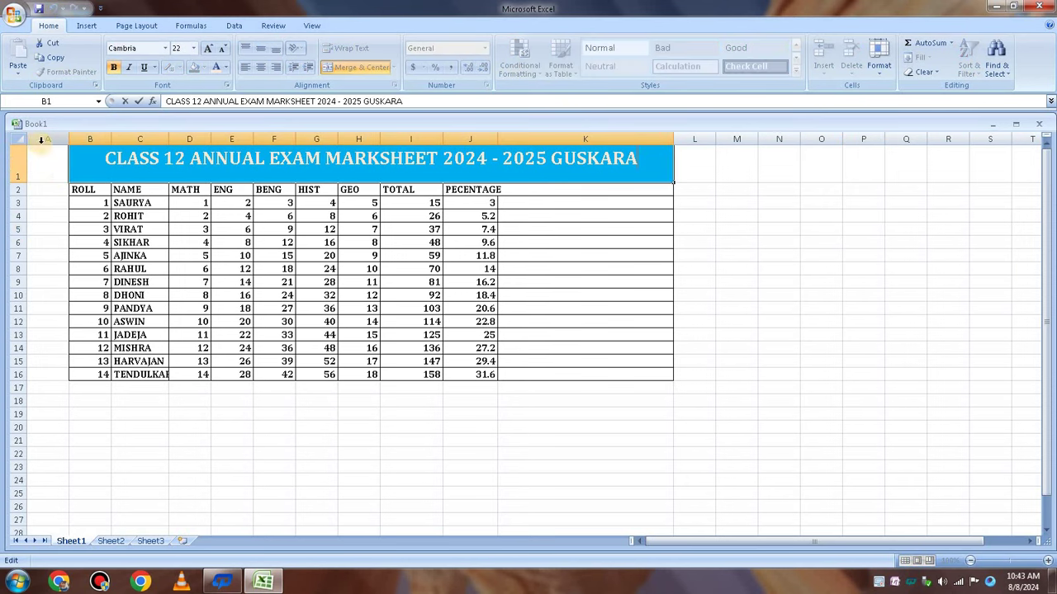
pyautogui.click(60, 388)
pyautogui.click(418, 404)
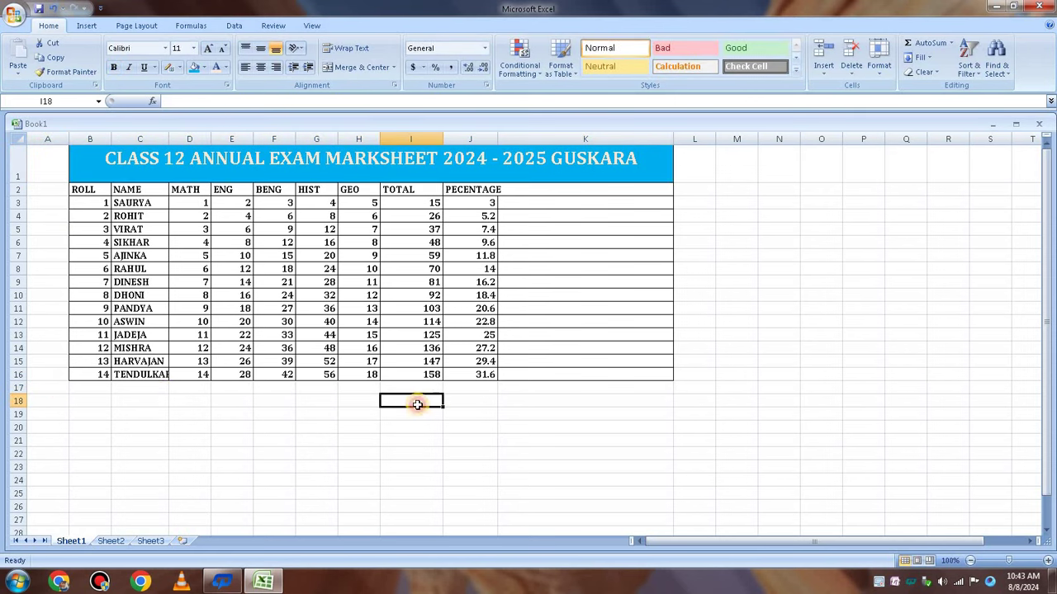
# Fill the empty area right of the table and the rows below it light blue.
pyautogui.click(699, 219)
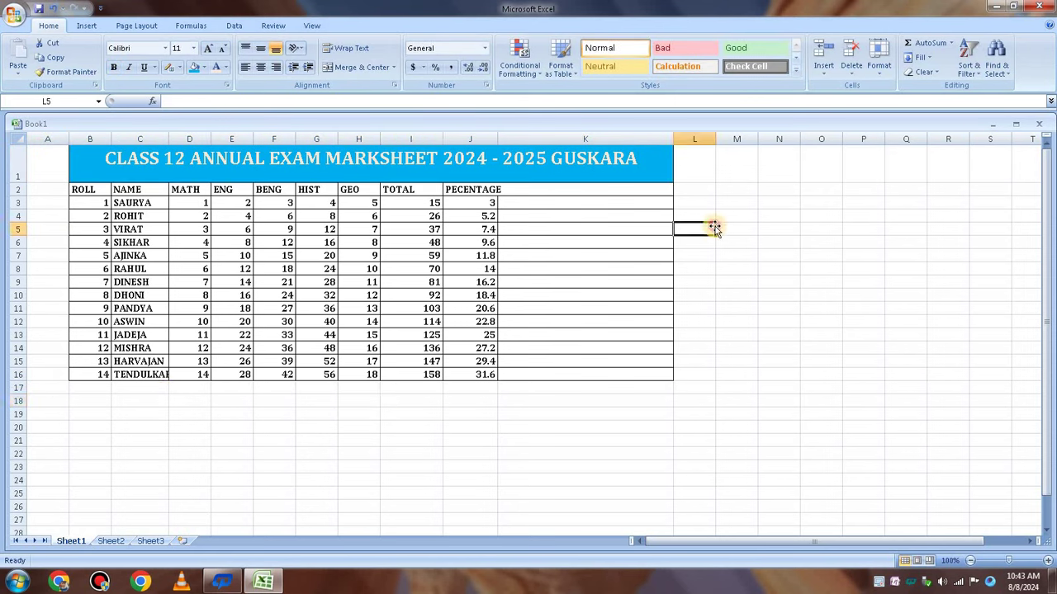
pyautogui.click(714, 190)
pyautogui.moveTo(702, 165); pyautogui.dragTo(1030, 513)
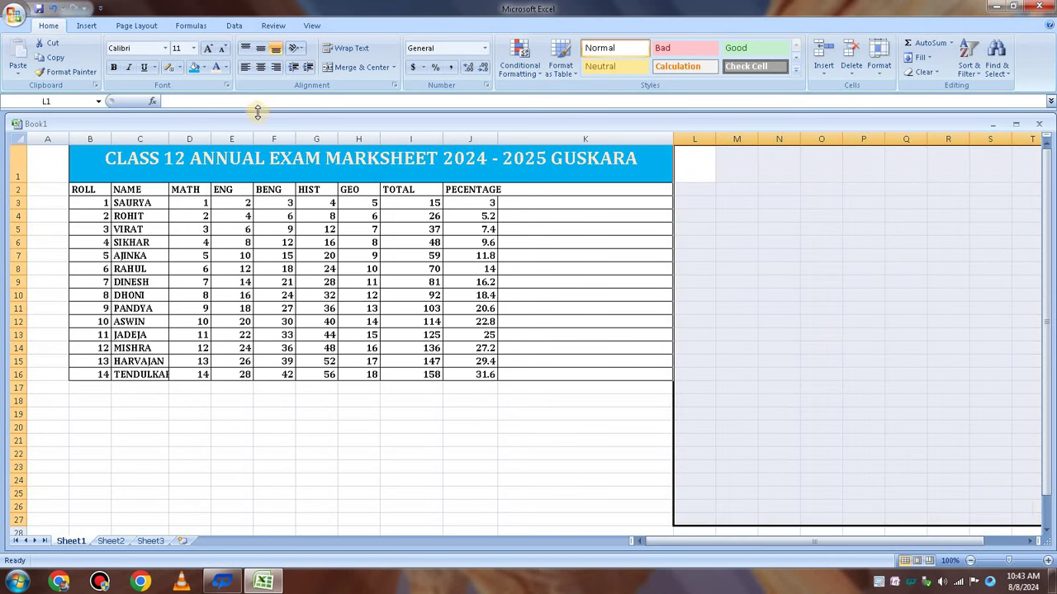
pyautogui.click(203, 68)
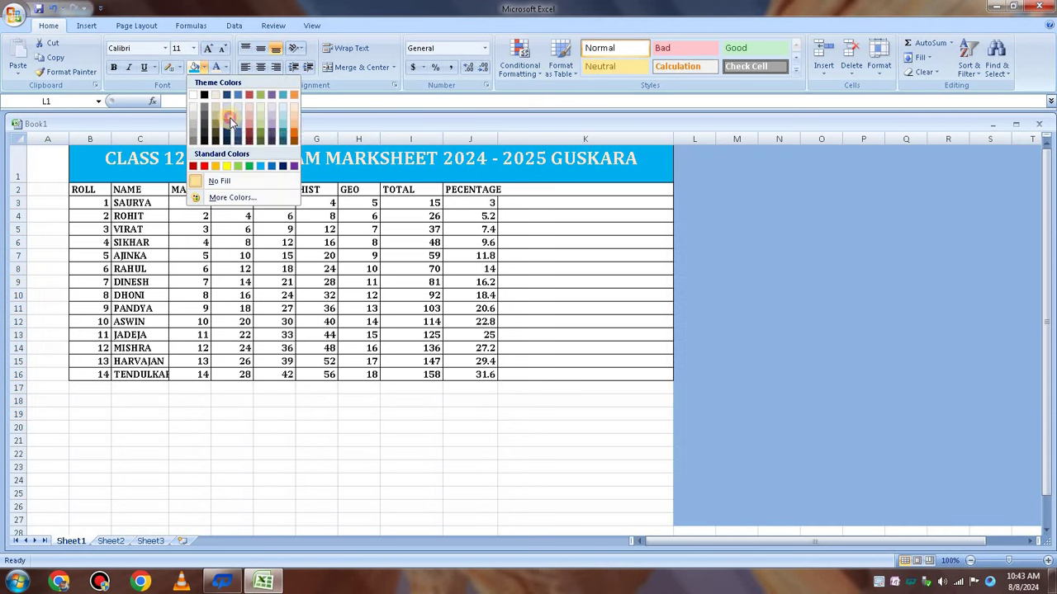
pyautogui.click(229, 118)
pyautogui.moveTo(39, 388); pyautogui.dragTo(632, 515)
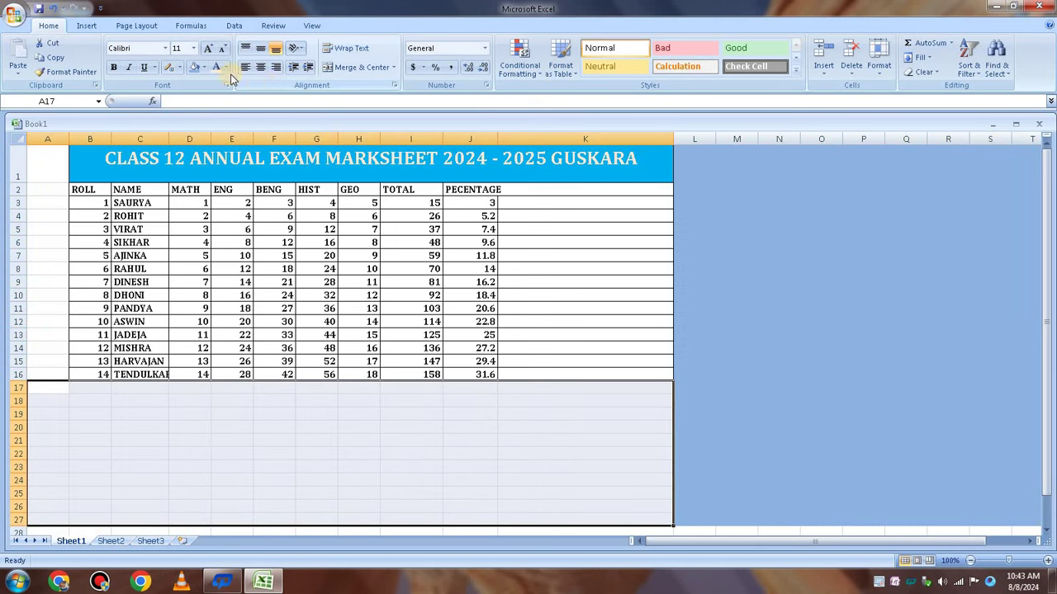
pyautogui.click(198, 67)
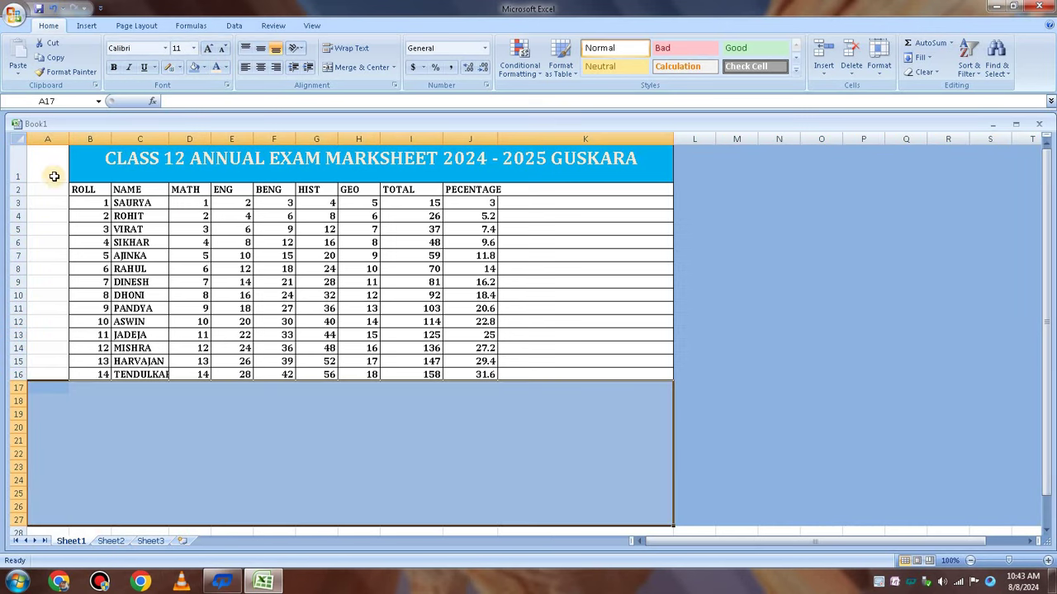
# Give column A beside the table the same light blue fill.
pyautogui.moveTo(46, 160); pyautogui.dragTo(51, 388)
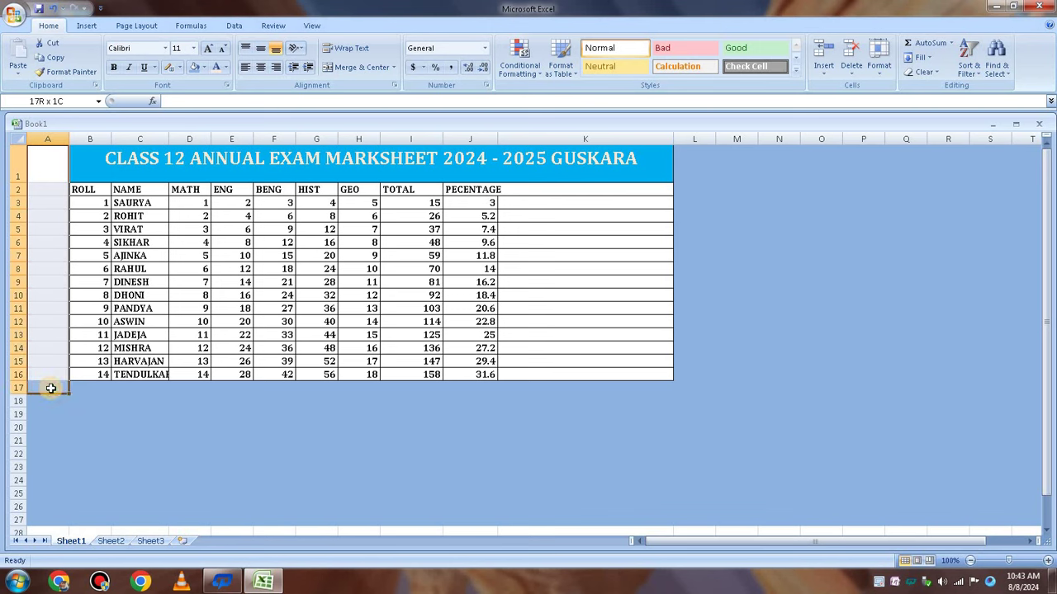
pyautogui.click(203, 70)
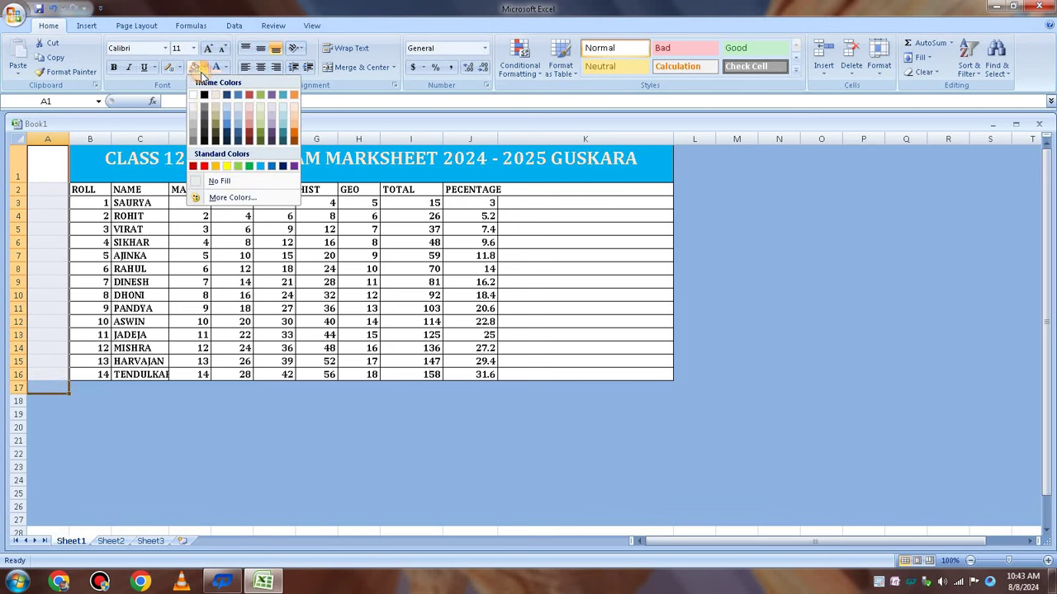
pyautogui.click(38, 221)
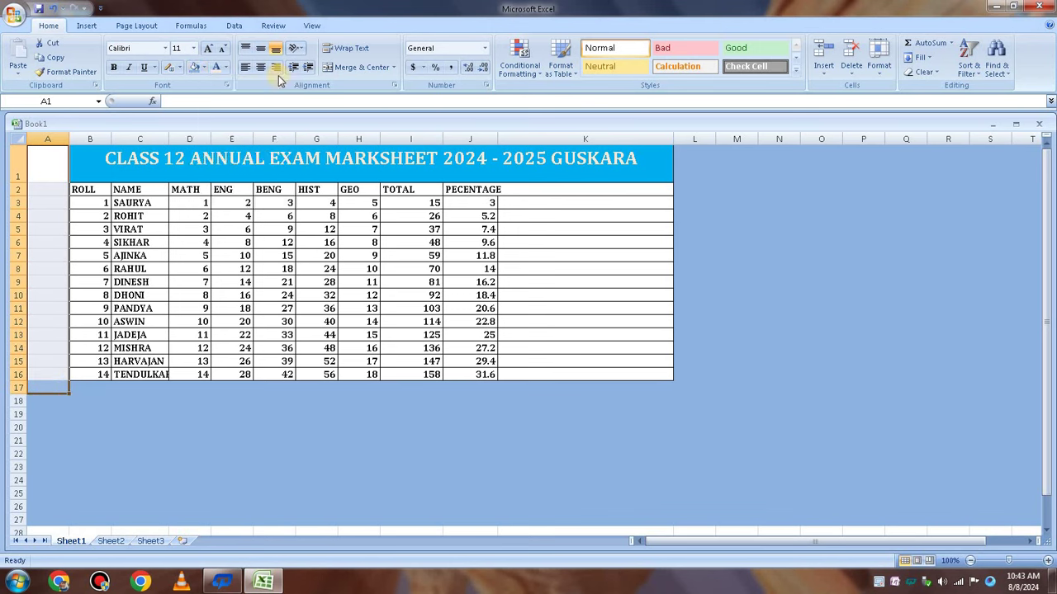
pyautogui.click(204, 67)
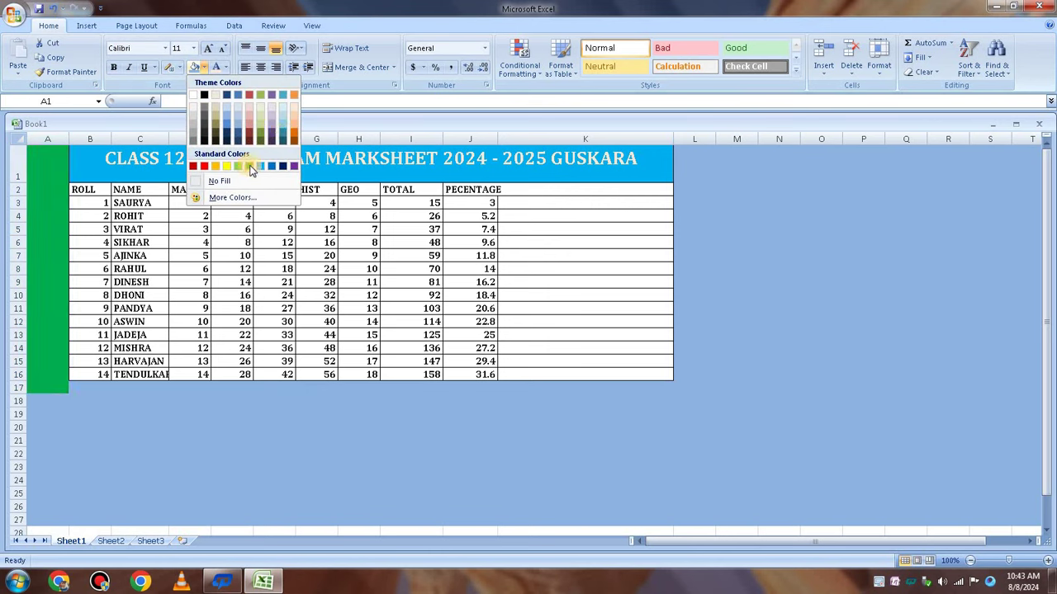
pyautogui.click(229, 121)
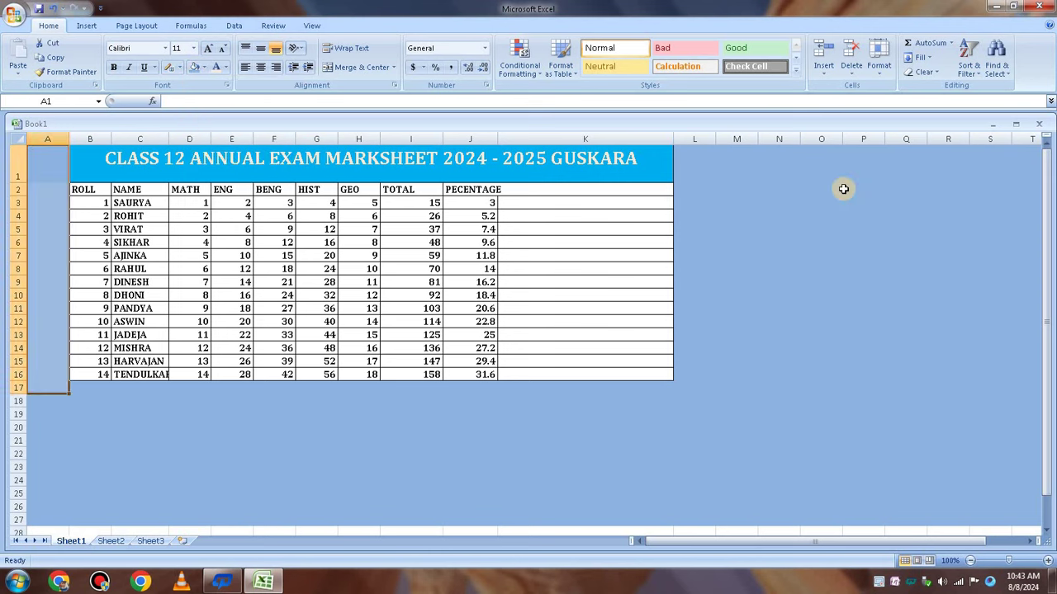
pyautogui.click(863, 189)
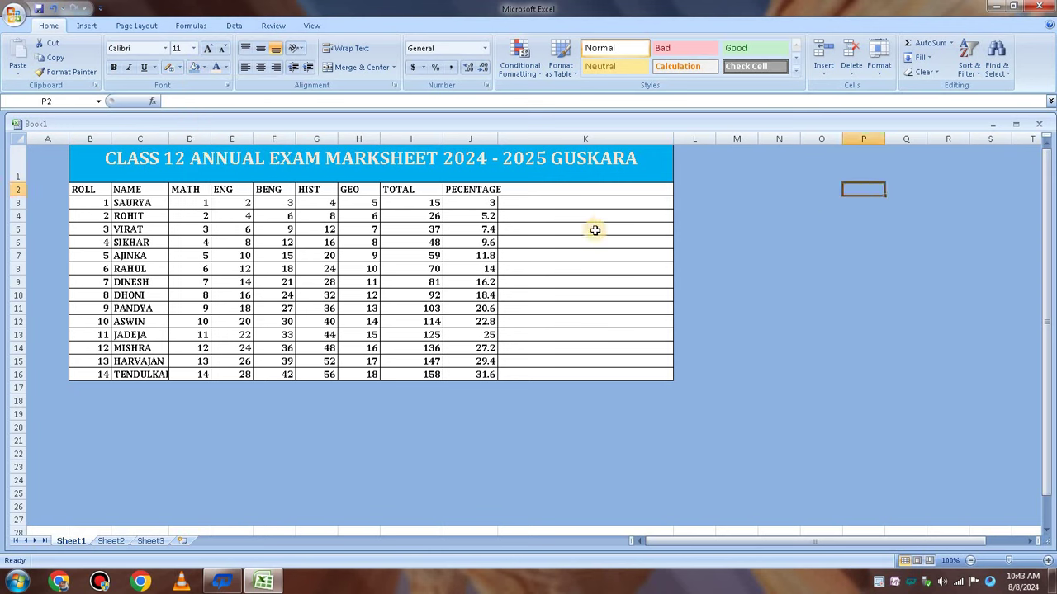
# Fill B2:K16 with pink, then switch to a different salmon-pink shade.
pyautogui.moveTo(89, 191); pyautogui.dragTo(584, 369)
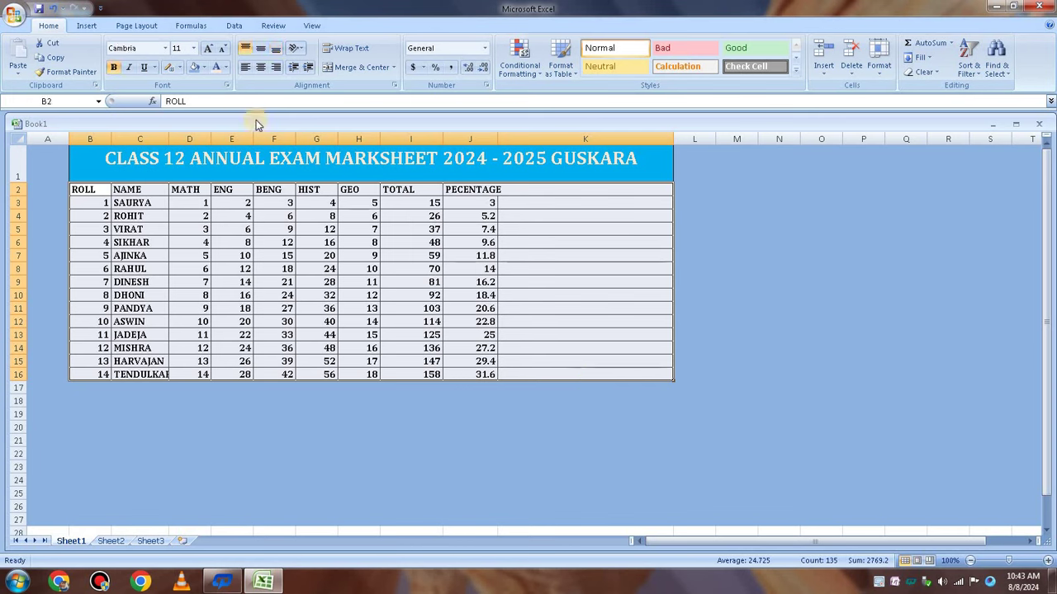
pyautogui.click(203, 68)
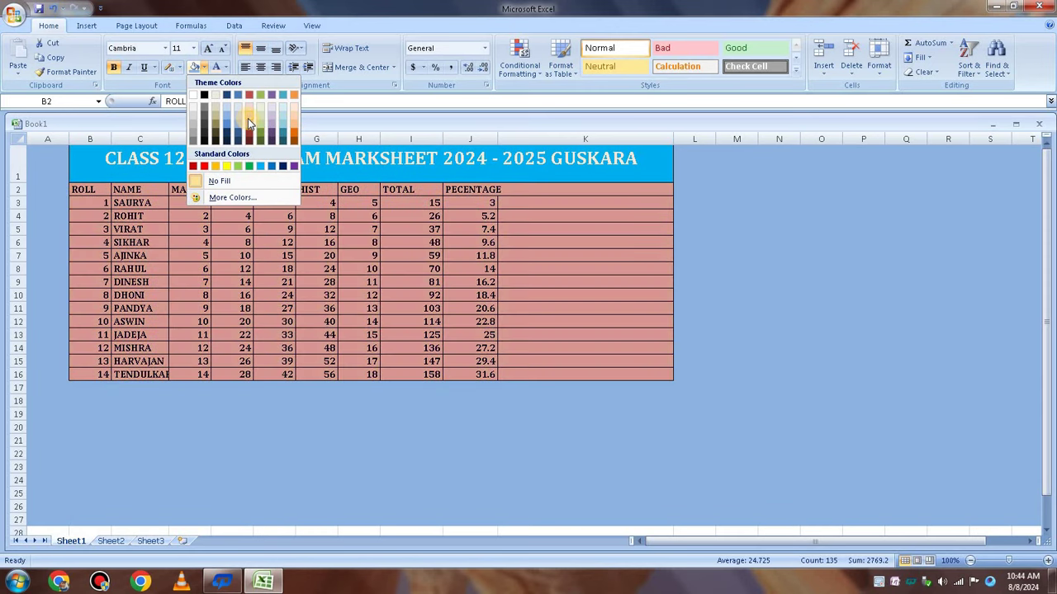
pyautogui.click(249, 118)
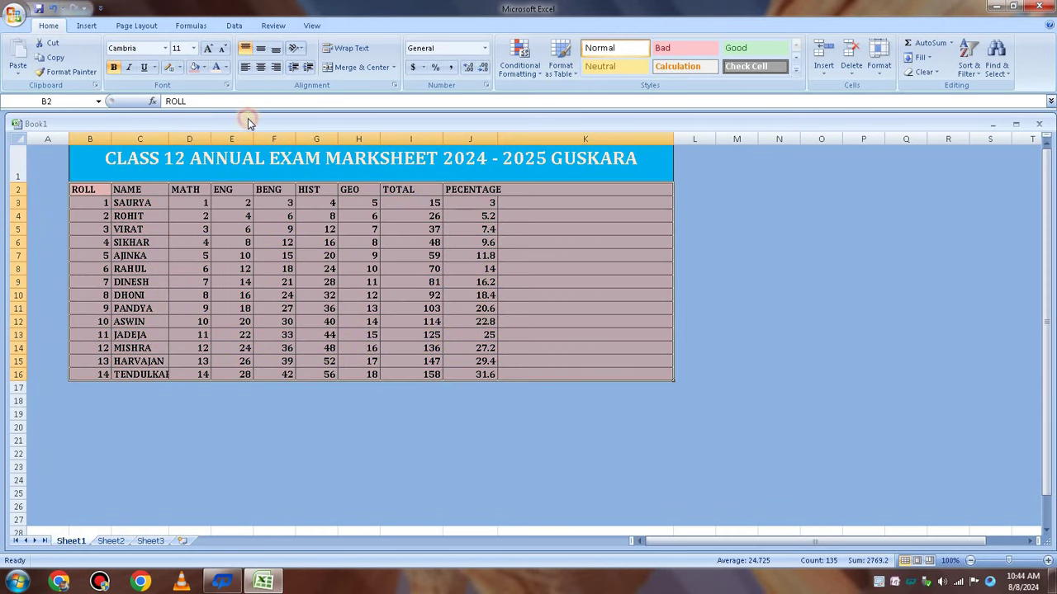
pyautogui.click(203, 69)
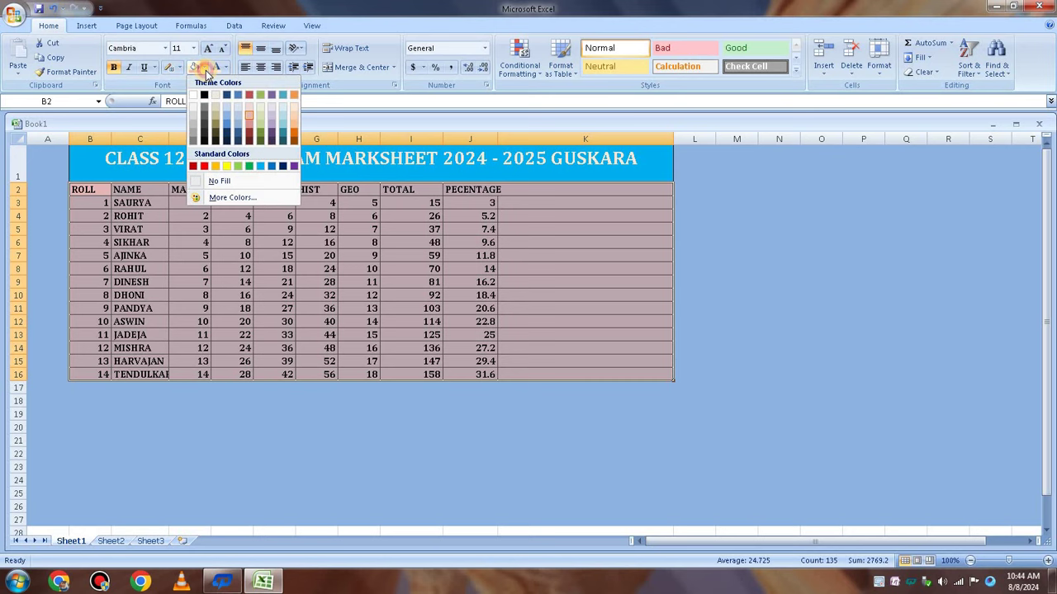
pyautogui.click(255, 125)
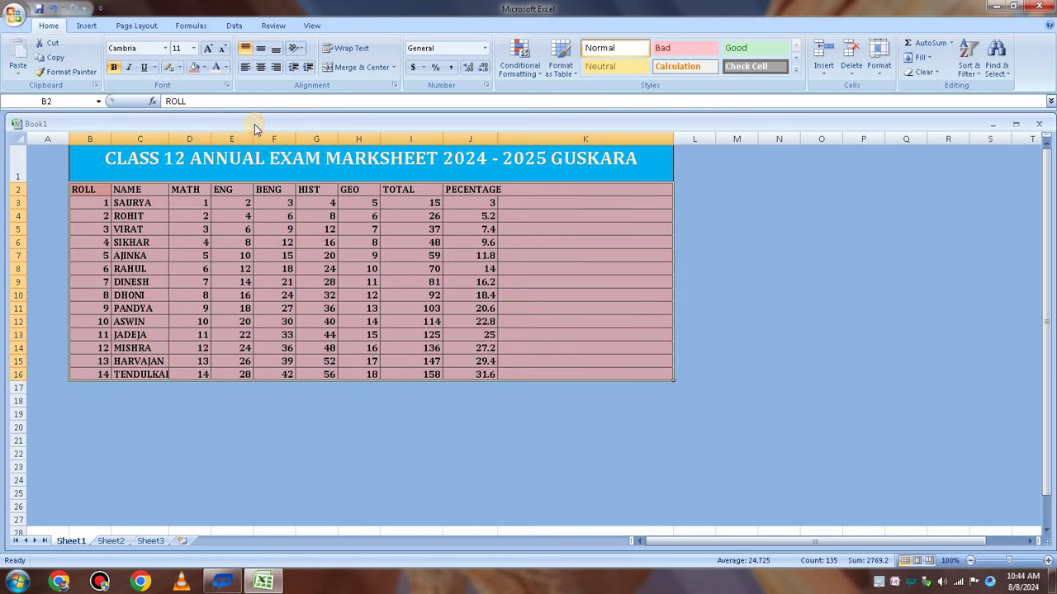
pyautogui.click(739, 229)
pyautogui.click(955, 295)
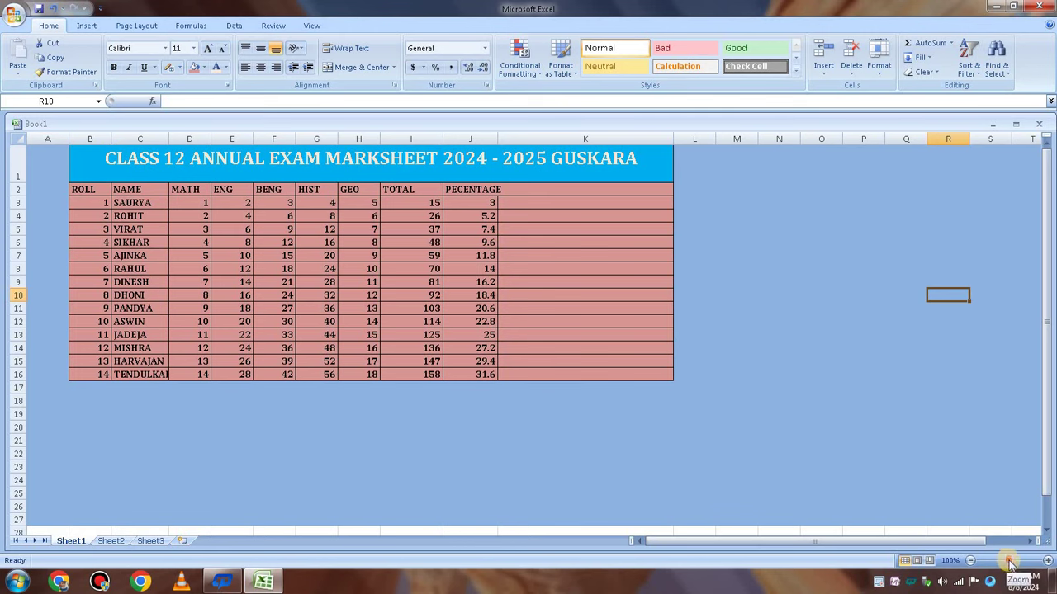
# Zoom the sheet to 160% and scroll back to the top at cell A1.
pyautogui.moveTo(1009, 563); pyautogui.dragTo(1015, 562)
pyautogui.moveTo(880, 541); pyautogui.dragTo(731, 542)
pyautogui.scroll(1, 667, 405)
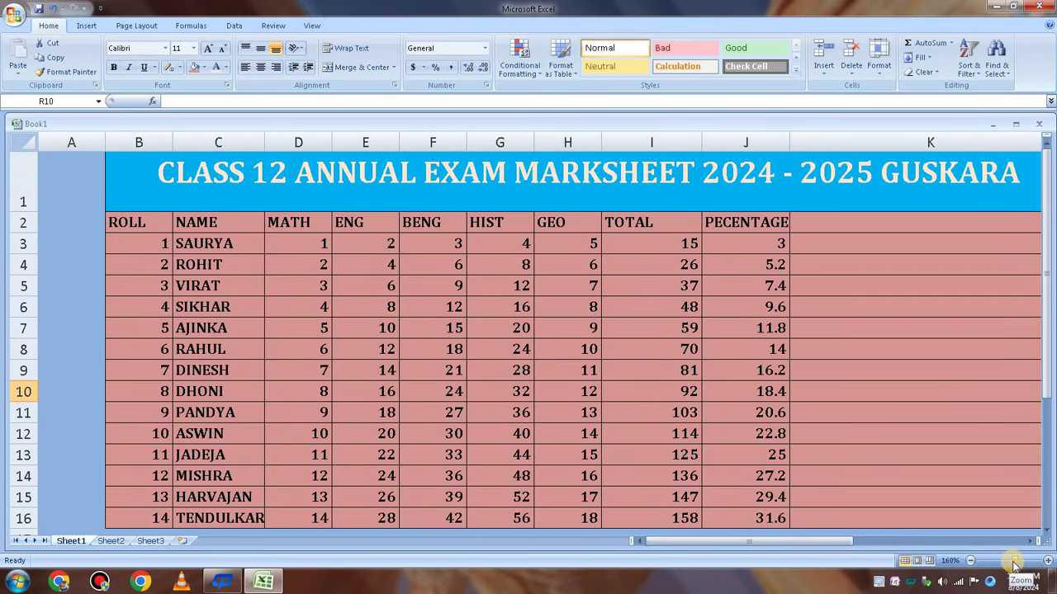
pyautogui.scroll(-1, 578, 438)
pyautogui.scroll(1, 580, 433)
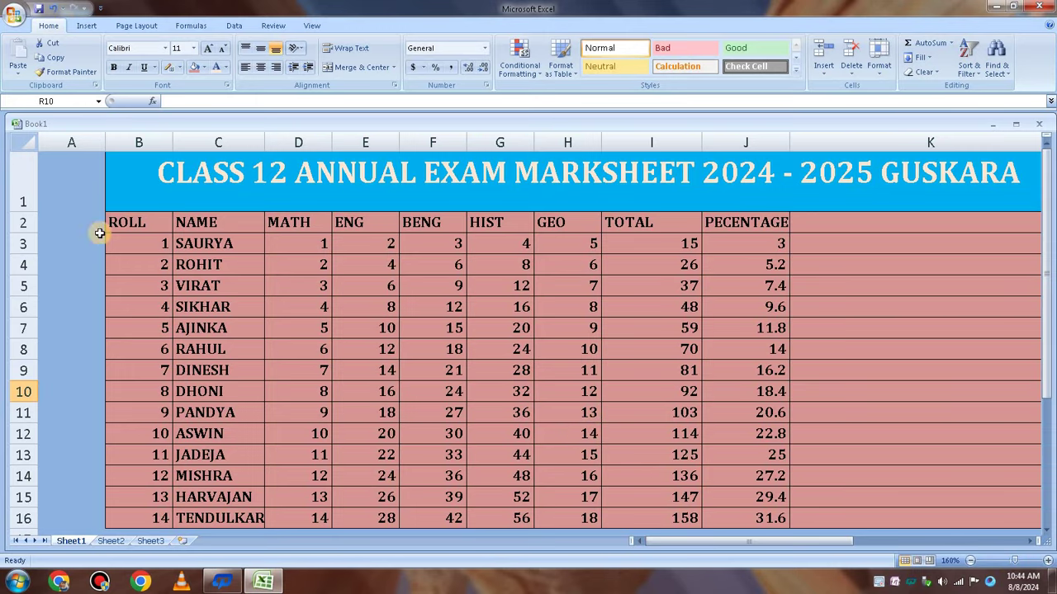
# Try cutting column A and pasting it at cell A6, then dismiss the invalid-selection error.
pyautogui.rightClick(66, 147)
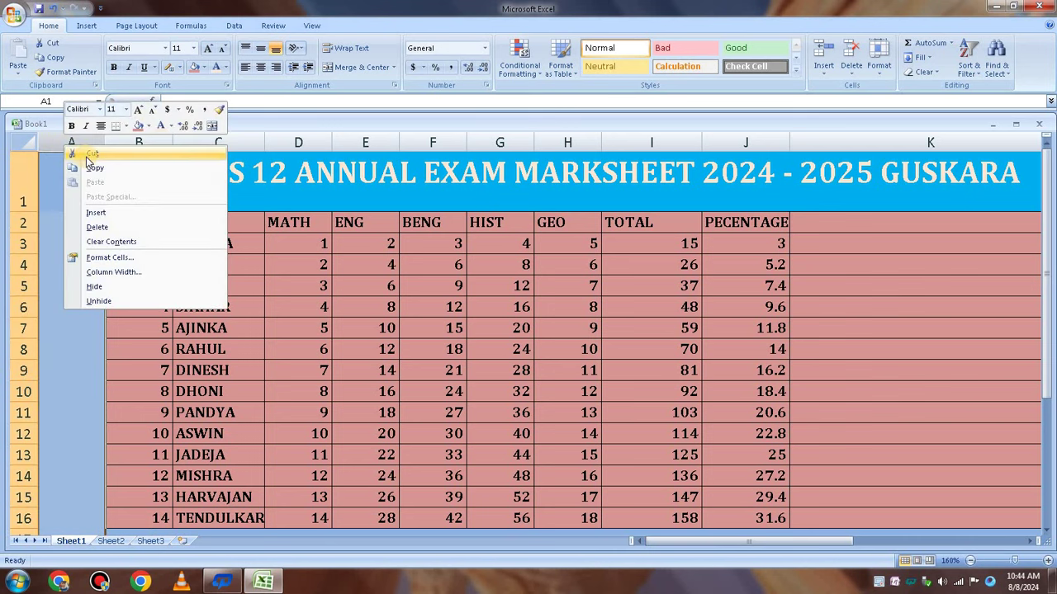
pyautogui.click(90, 154)
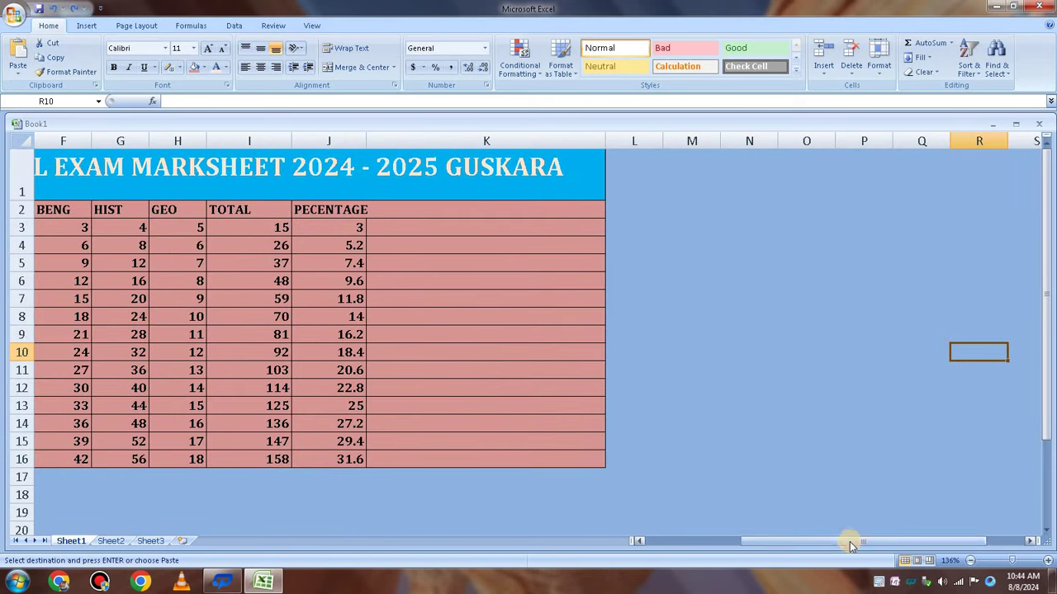
pyautogui.moveTo(851, 545); pyautogui.dragTo(742, 554)
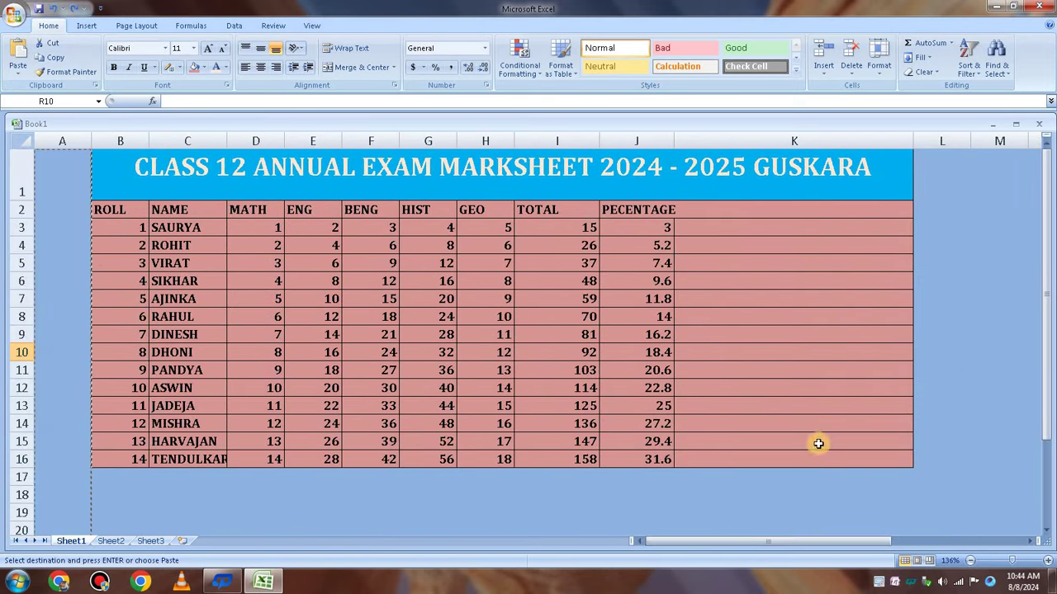
pyautogui.click(623, 500)
pyautogui.click(210, 483)
pyautogui.rightClick(39, 279)
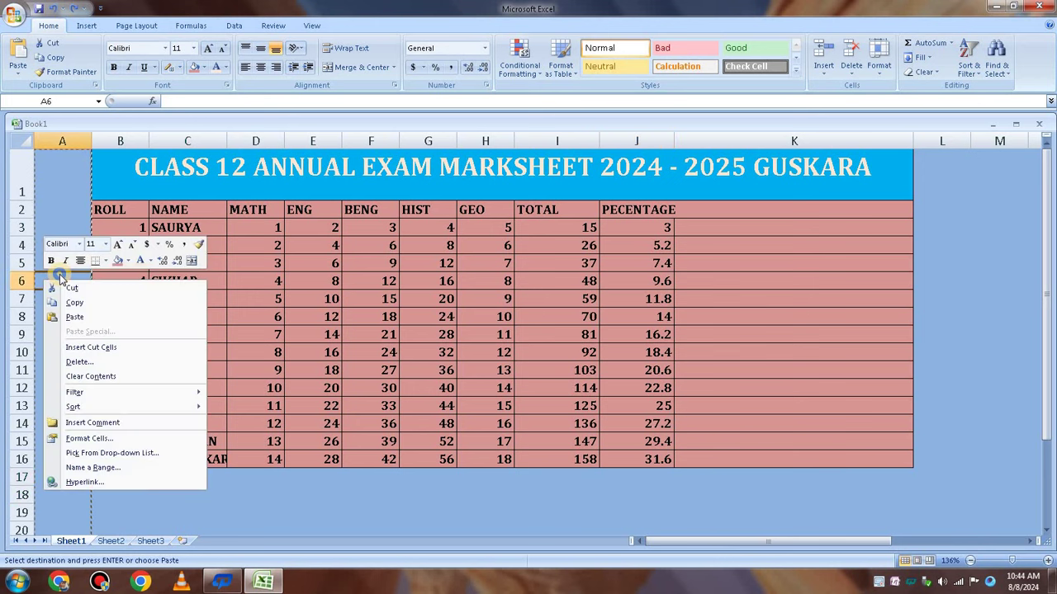
pyautogui.click(85, 320)
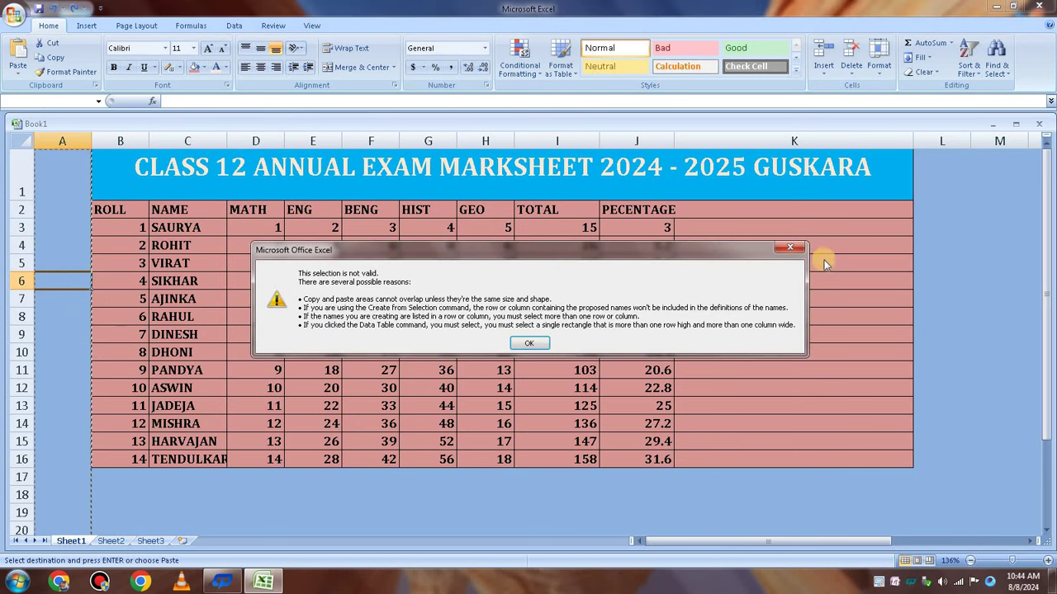
pyautogui.click(794, 247)
pyautogui.click(1017, 244)
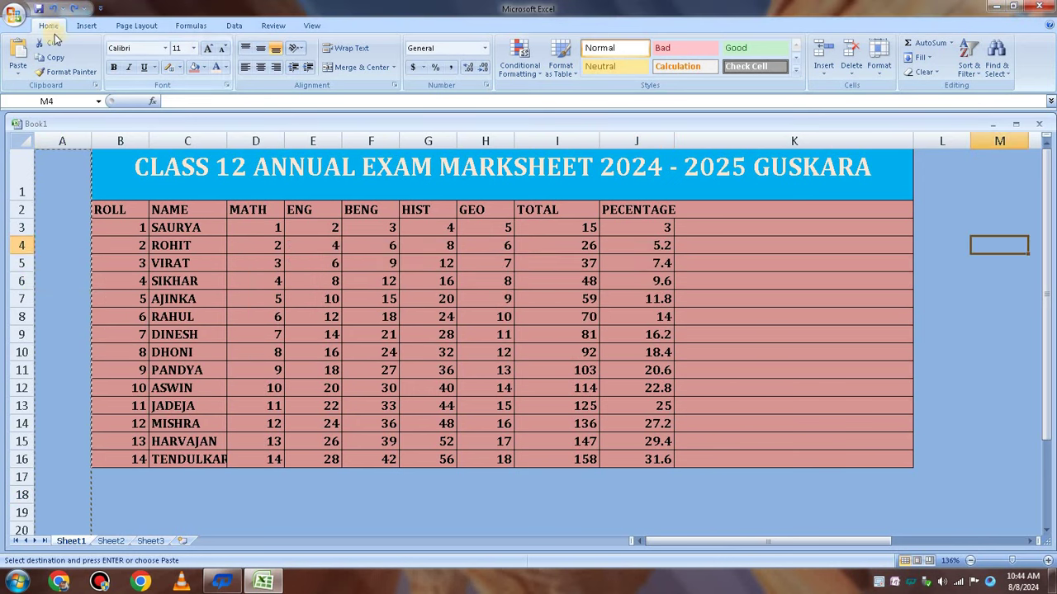
# Undo and redo the recent edits to bring back the pink fill, then cancel the pending copy.
pyautogui.click(53, 10)
pyautogui.click(54, 10)
pyautogui.click(53, 10)
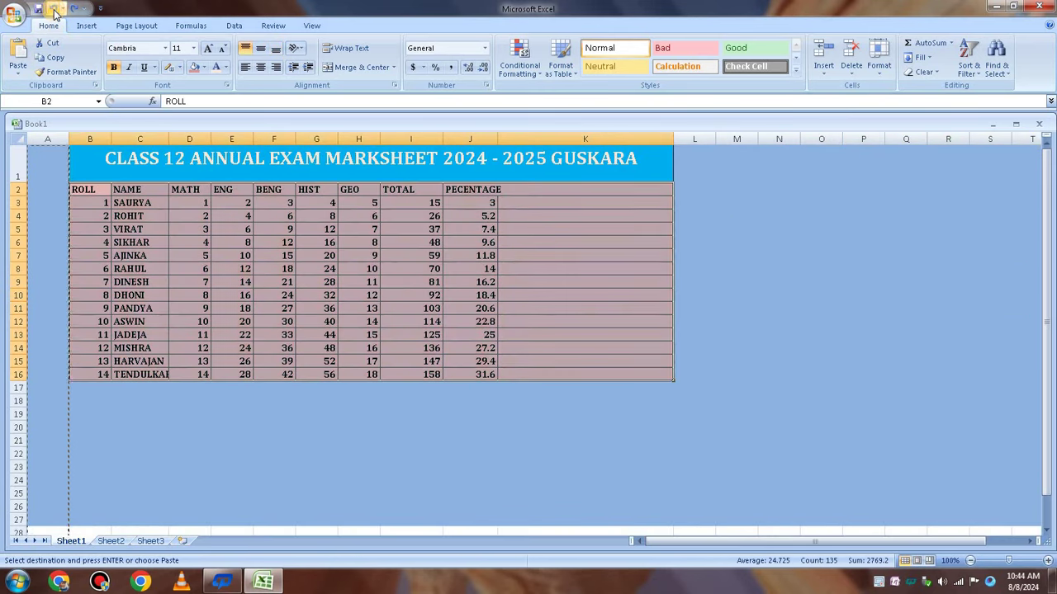
pyautogui.click(53, 10)
pyautogui.click(54, 10)
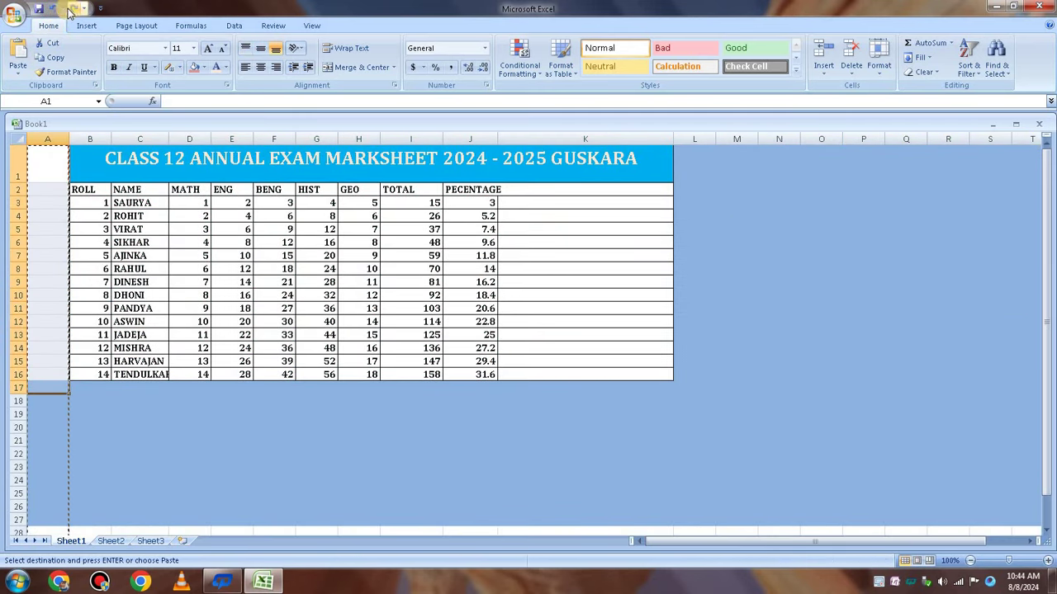
pyautogui.click(72, 10)
pyautogui.click(73, 10)
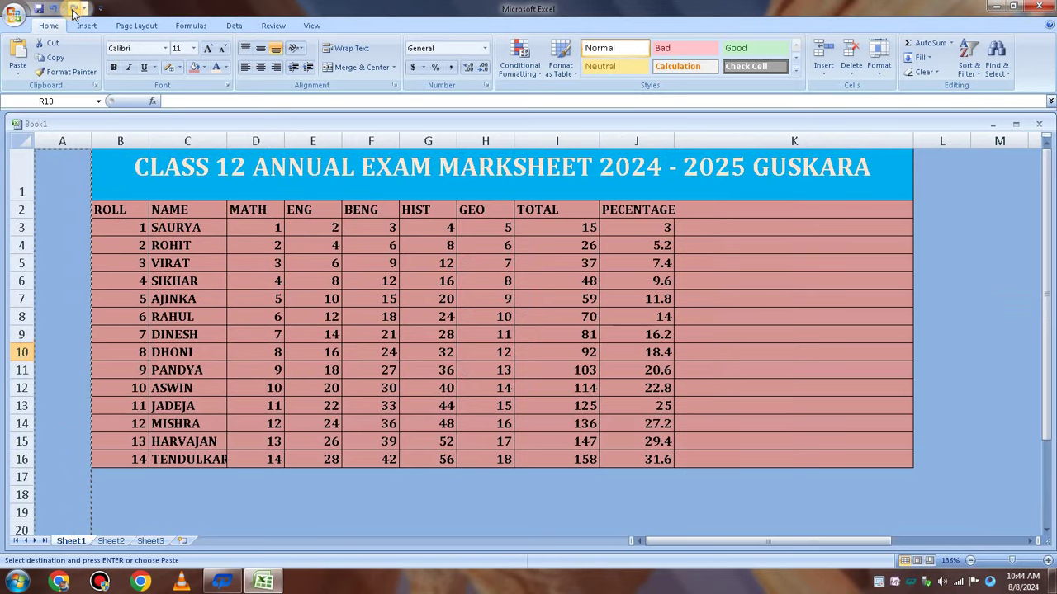
pyautogui.click(72, 10)
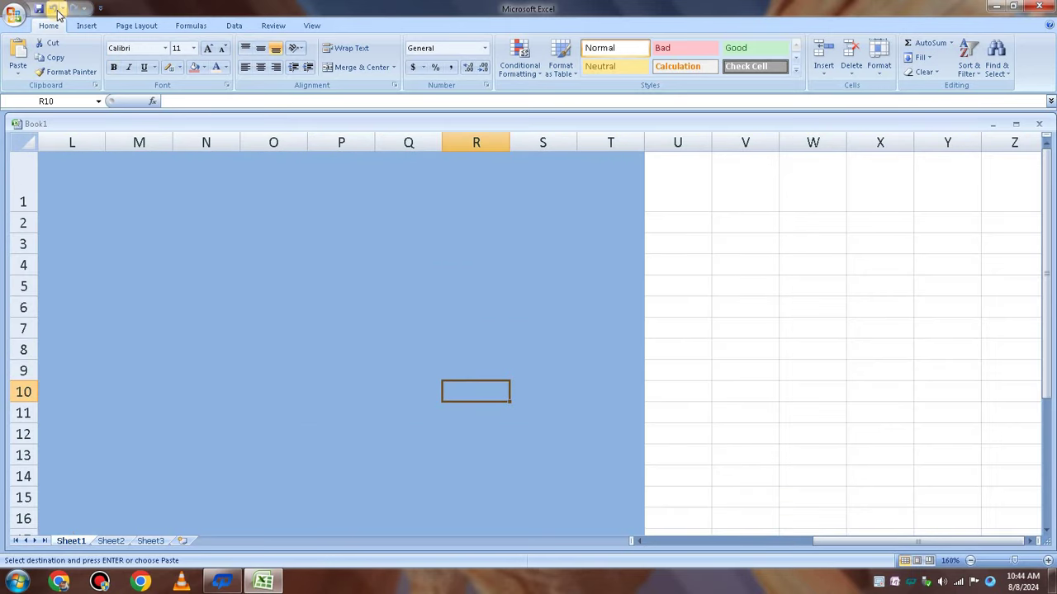
pyautogui.moveTo(875, 540); pyautogui.dragTo(731, 542)
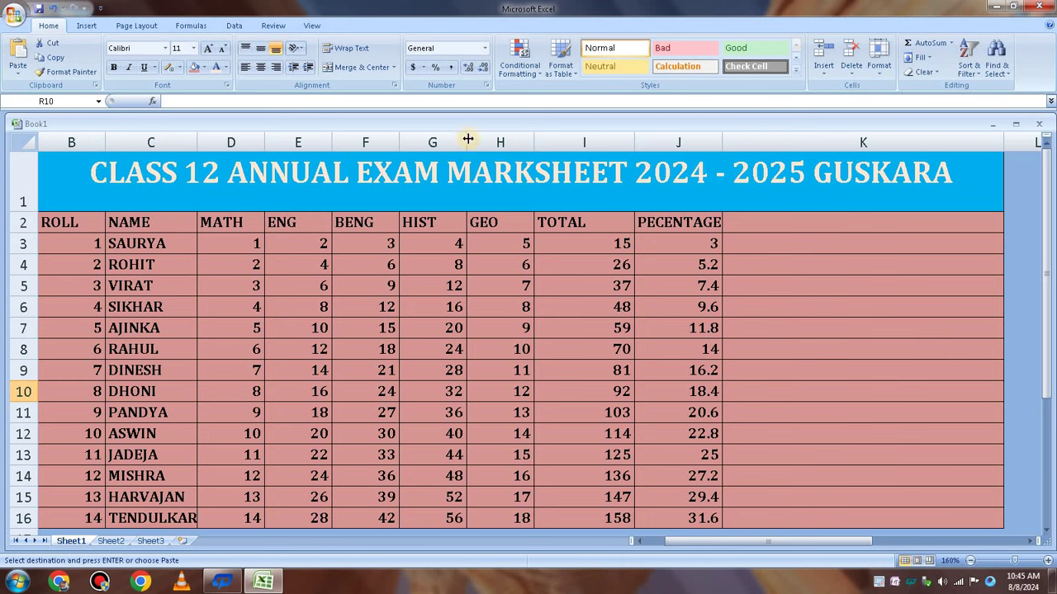
pyautogui.press('Escape')
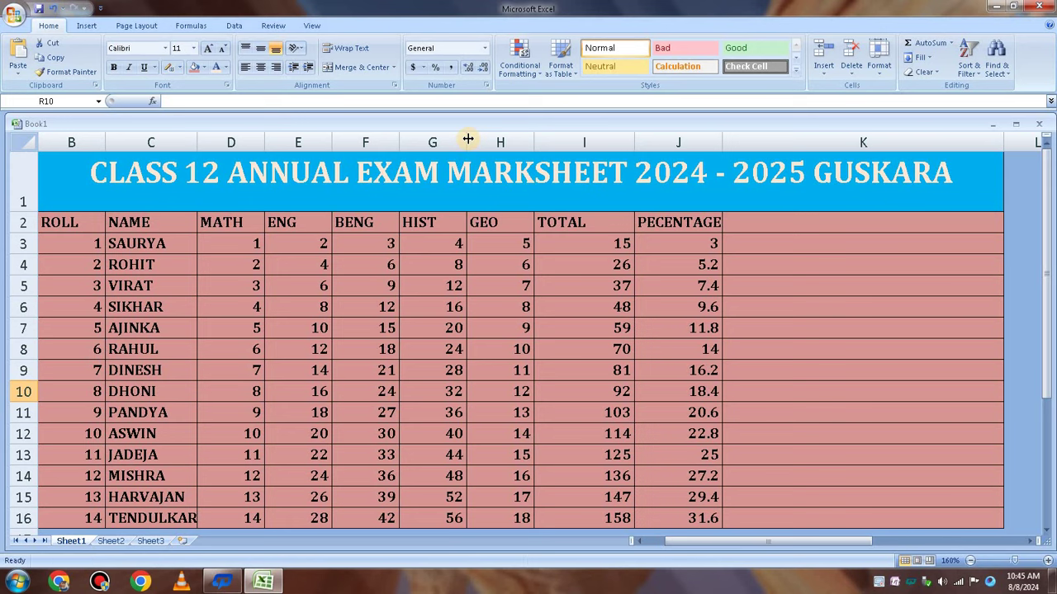
# Minimize Excel, open Paint maximized, and paste the marksheet screenshot onto the canvas.
pyautogui.click(992, 6)
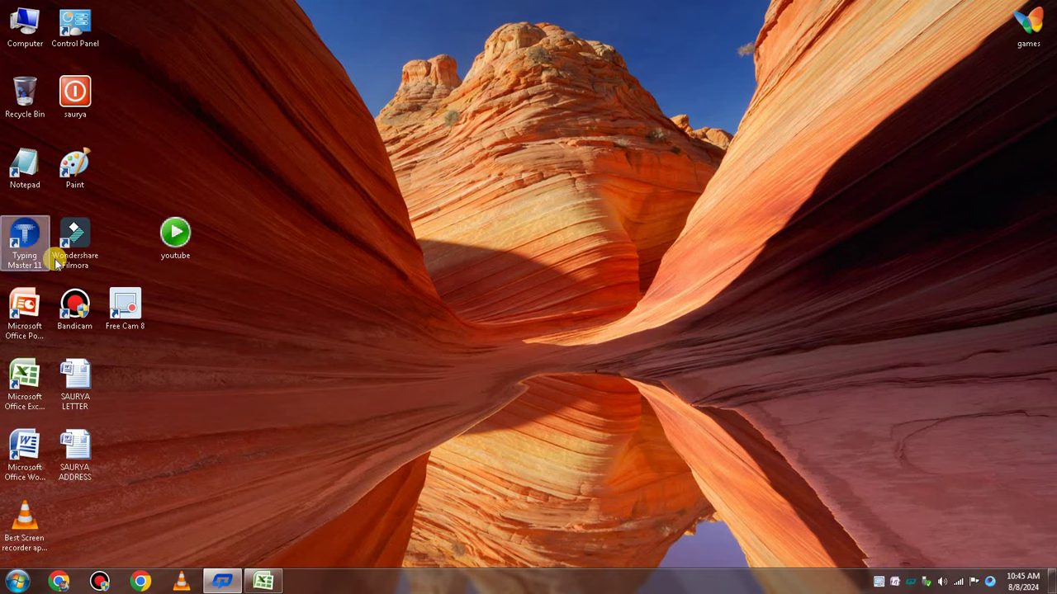
pyautogui.rightClick(90, 160)
pyautogui.click(111, 164)
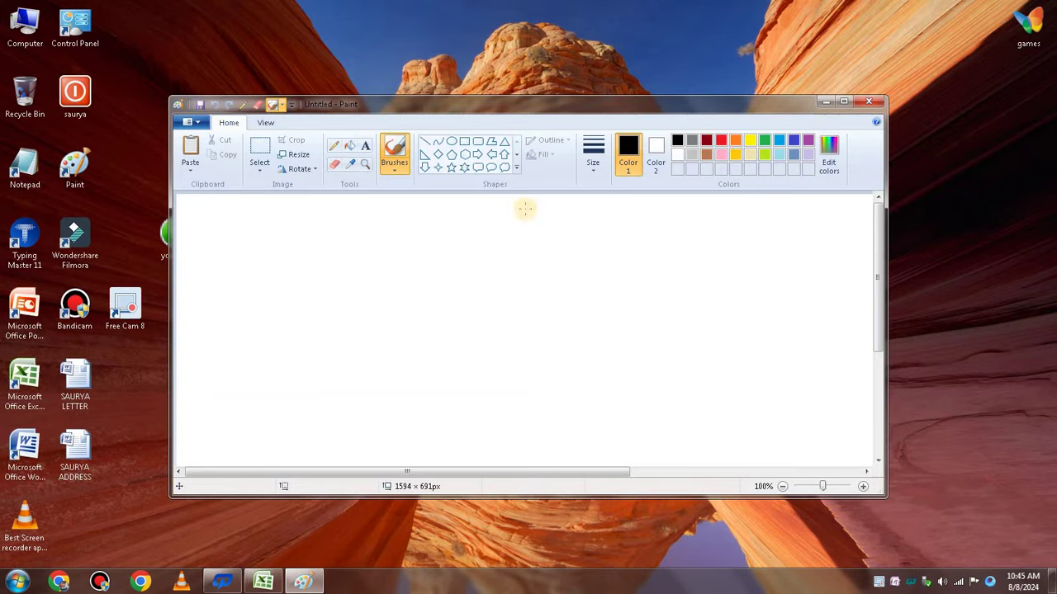
pyautogui.click(843, 101)
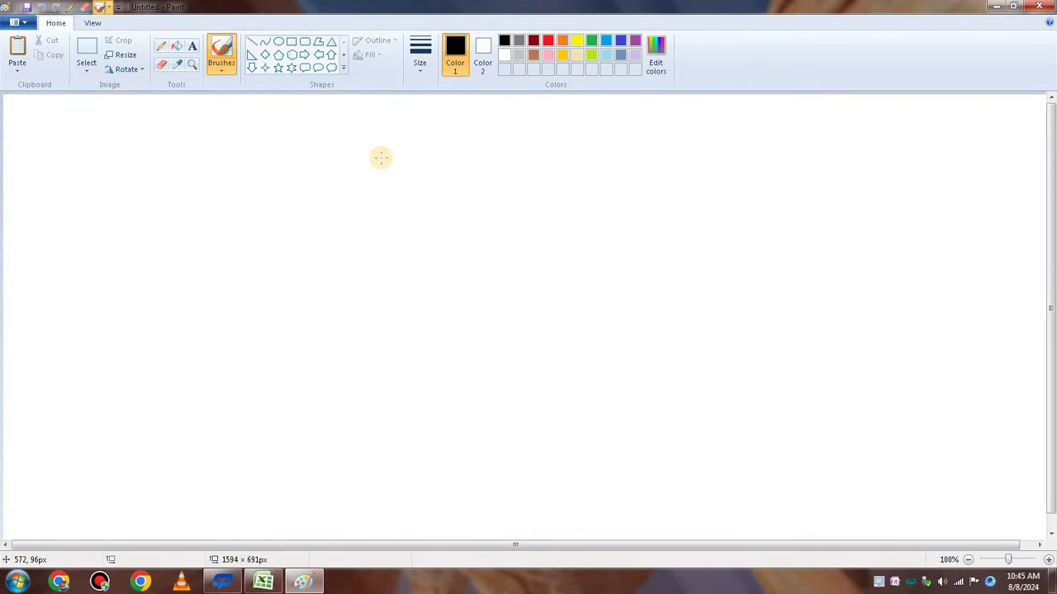
pyautogui.hotkey('ctrl', 'v')
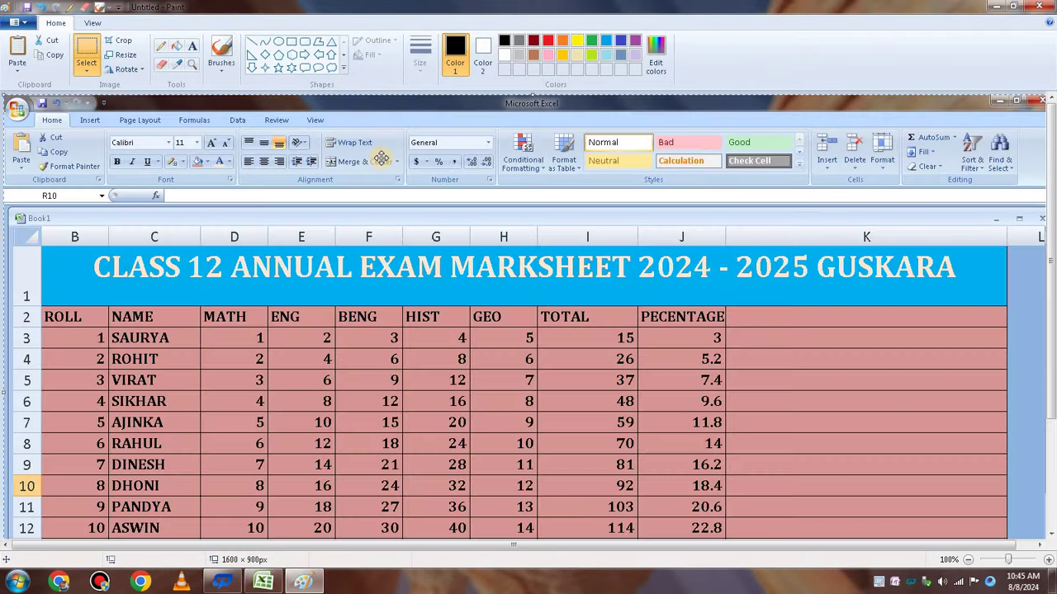
# Look over Paint's View options, return to Home, and bring up the Paint file menu.
pyautogui.scroll(-3, 380, 158)
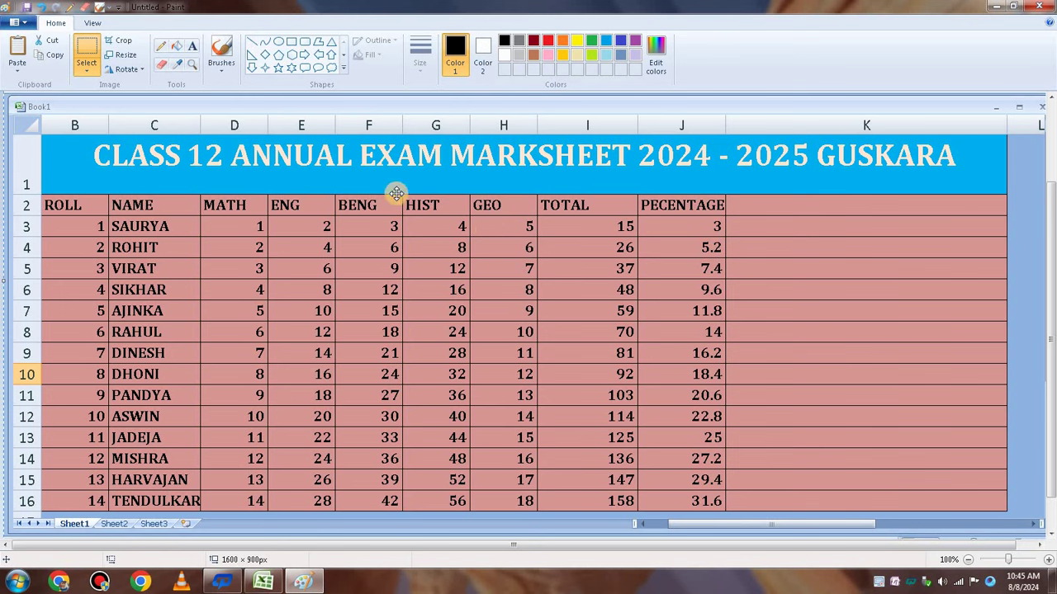
pyautogui.click(93, 22)
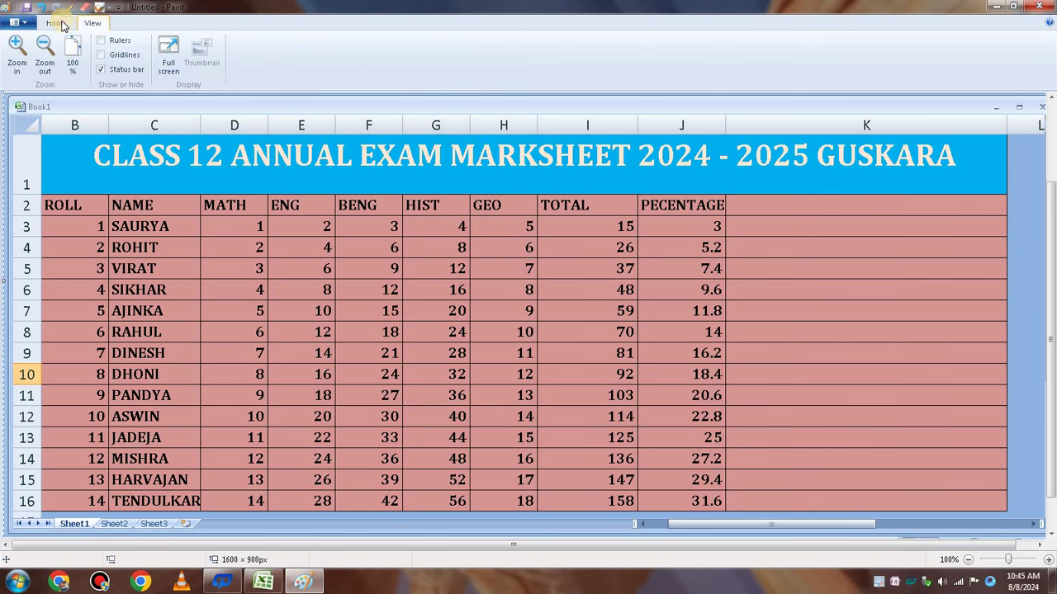
pyautogui.click(58, 22)
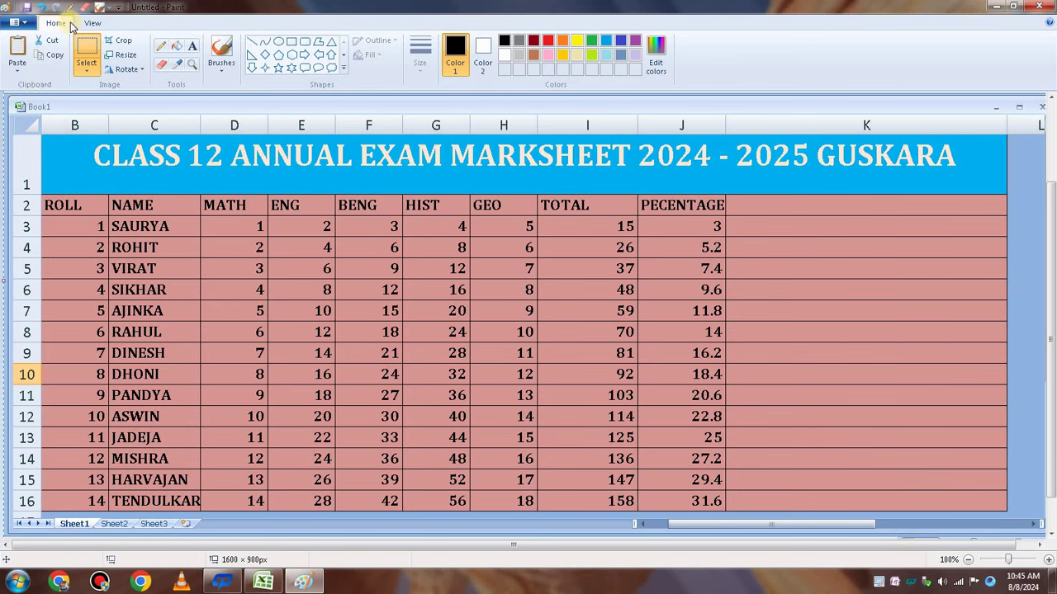
pyautogui.click(19, 24)
# Save the picture as JPEG 'MS EXCEL SPEED UP TRICKS' in the youtube folder, then minimize Paint.
pyautogui.moveTo(136, 142)
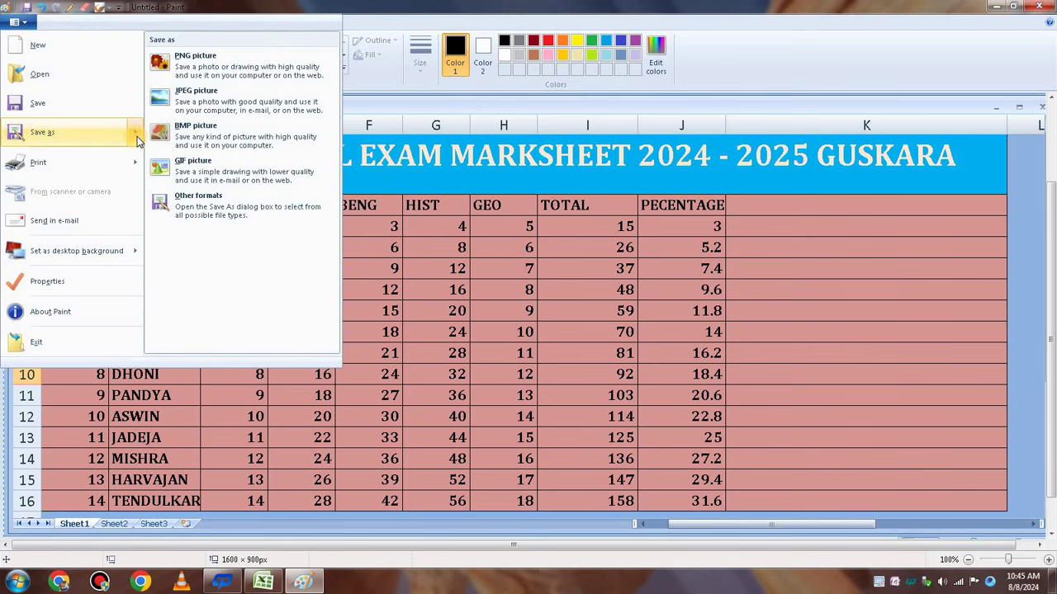
pyautogui.click(179, 100)
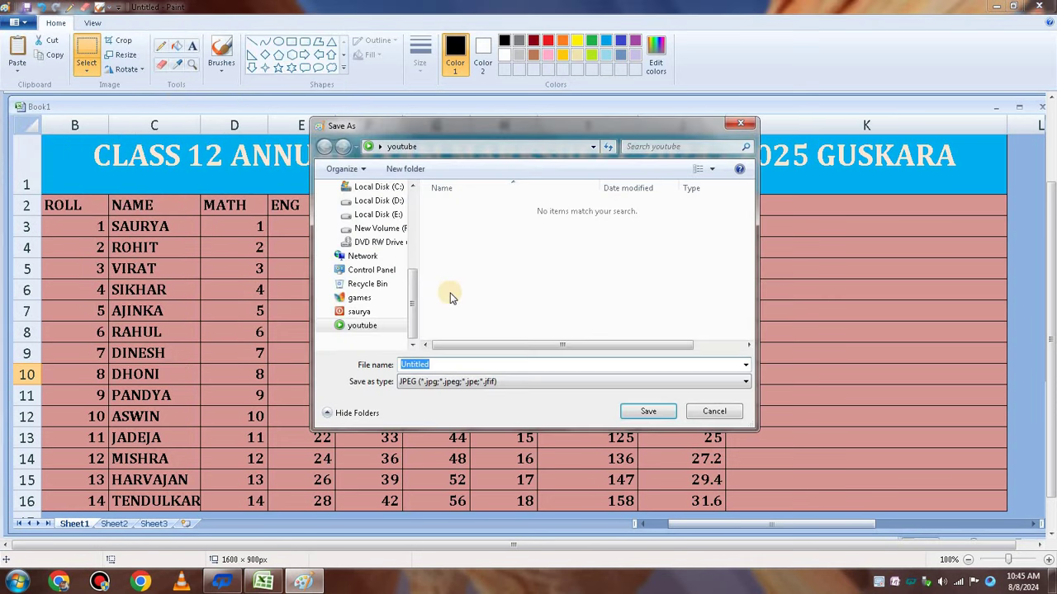
pyautogui.click(363, 325)
pyautogui.click(463, 364)
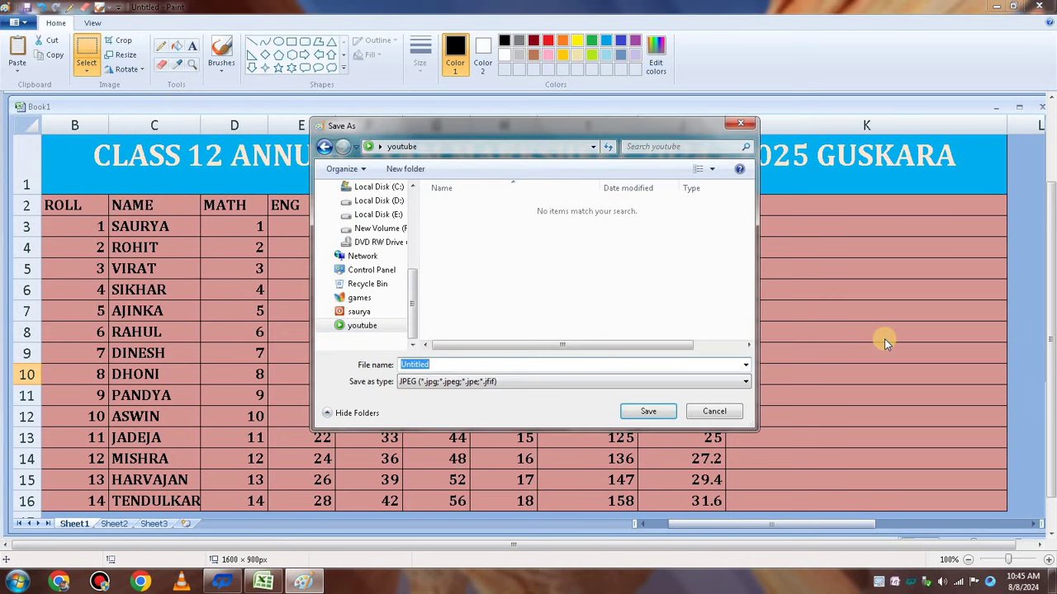
pyautogui.write('MS EXCEL SPEED UP TRICKS')
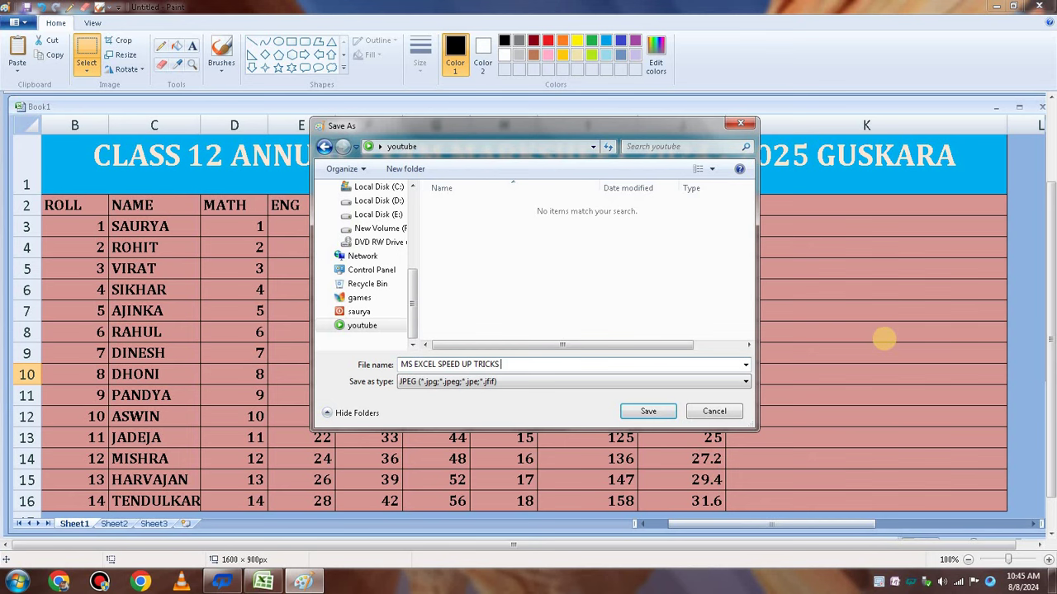
pyautogui.click(666, 412)
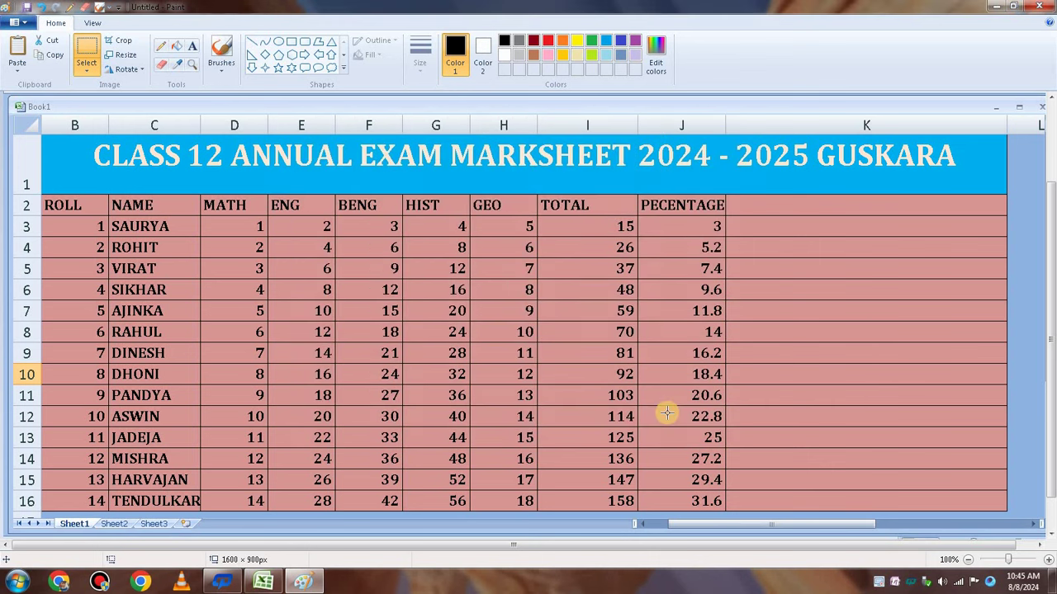
pyautogui.click(992, 6)
# Restore Excel and open Save As in the empty New folder inside the user's Desktop folder.
pyautogui.click(263, 582)
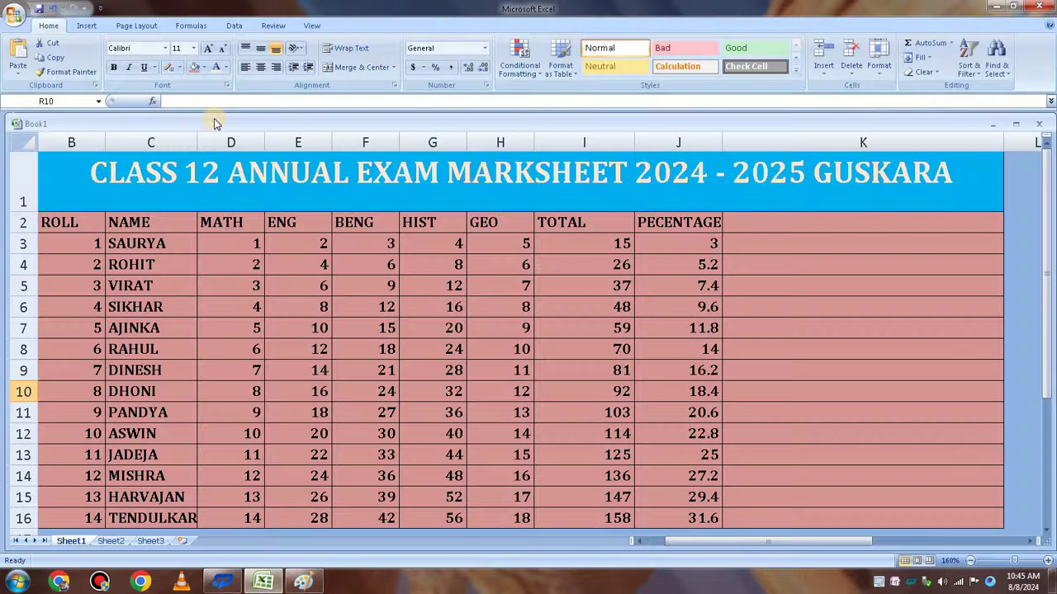
pyautogui.click(11, 12)
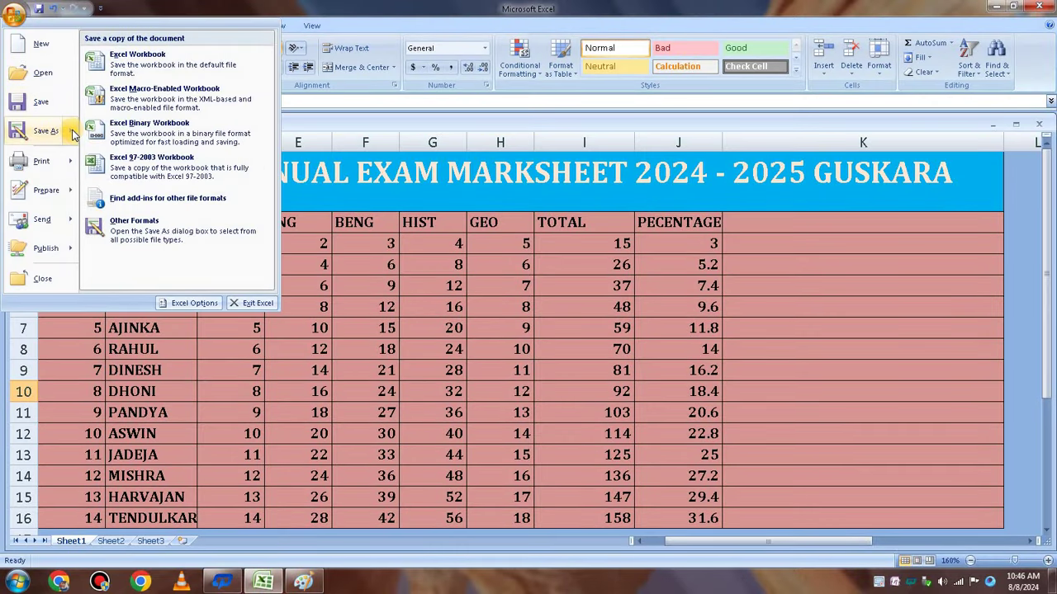
pyautogui.click(66, 131)
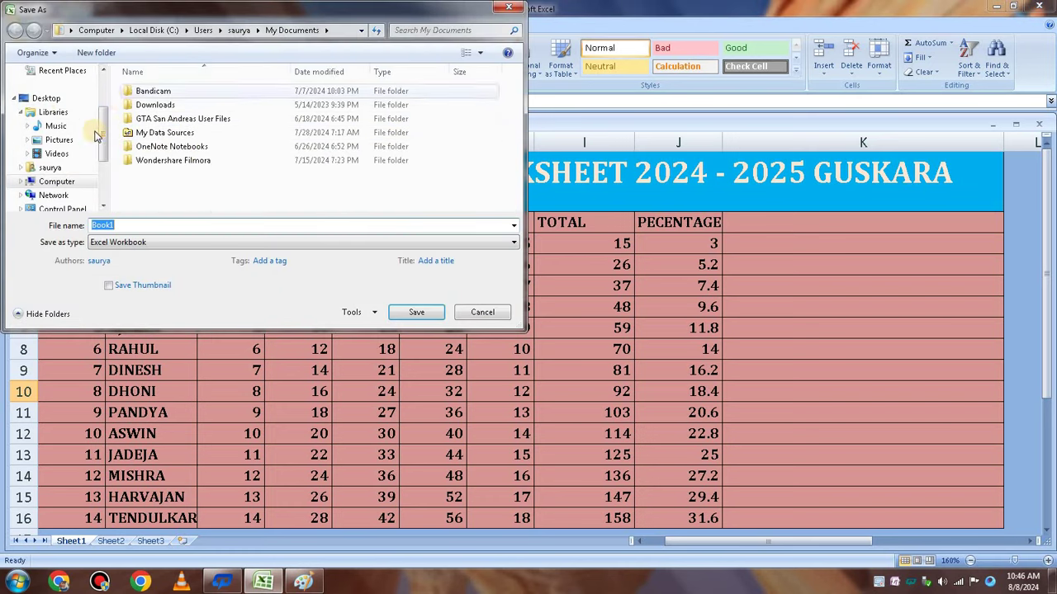
pyautogui.scroll(3, 66, 147)
pyautogui.click(53, 94)
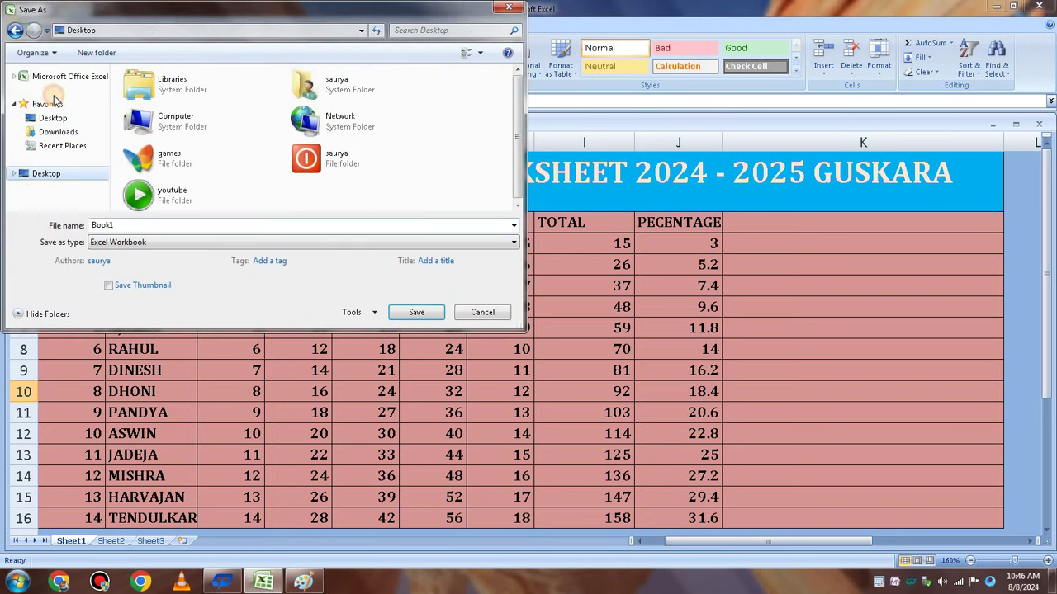
pyautogui.rightClick(313, 187)
pyautogui.doubleClick(320, 155)
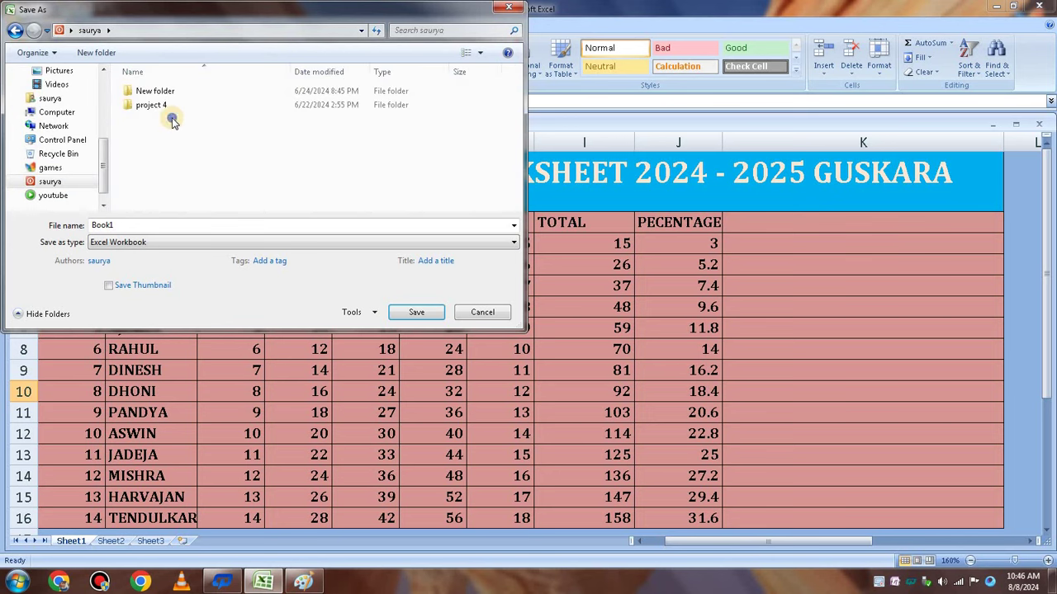
pyautogui.rightClick(171, 120)
pyautogui.doubleClick(148, 90)
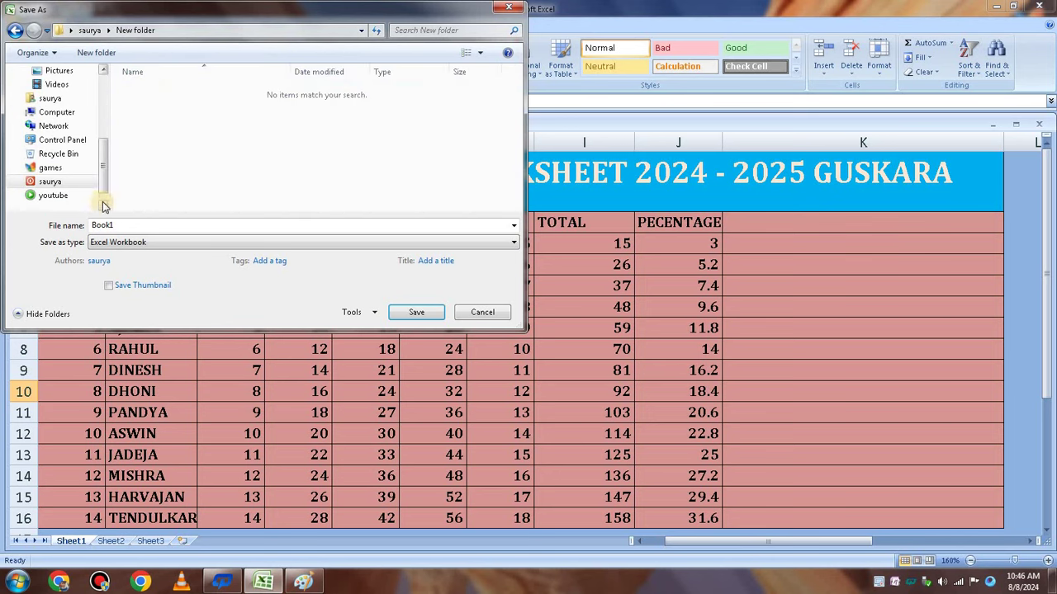
# Save the workbook as 'MS EXCEL PROJECT' there and minimize Excel.
pyautogui.click(140, 224)
pyautogui.write('MS EXCEL PROJECT')
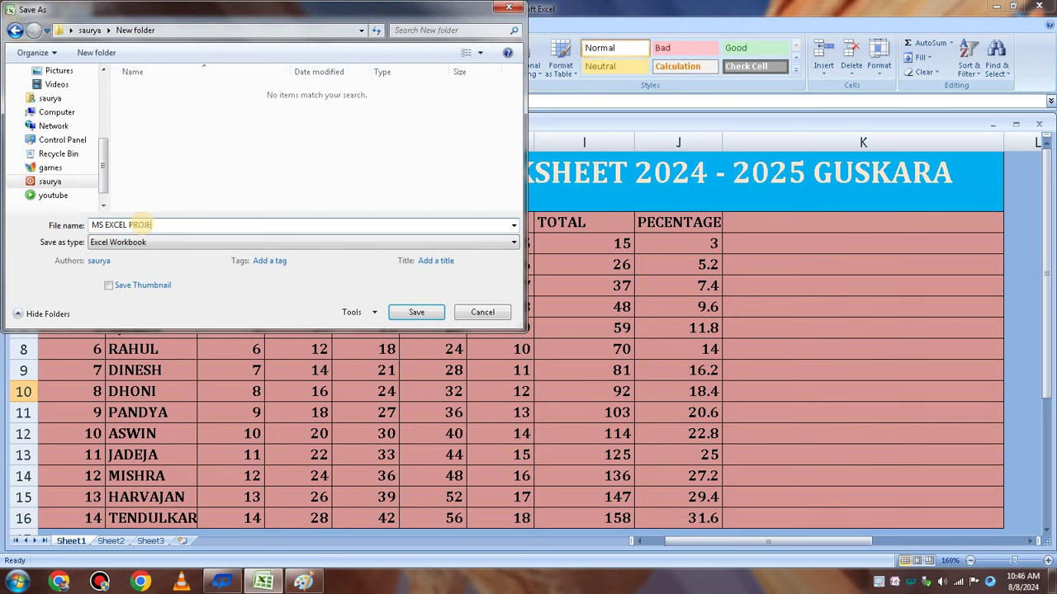
pyautogui.click(413, 311)
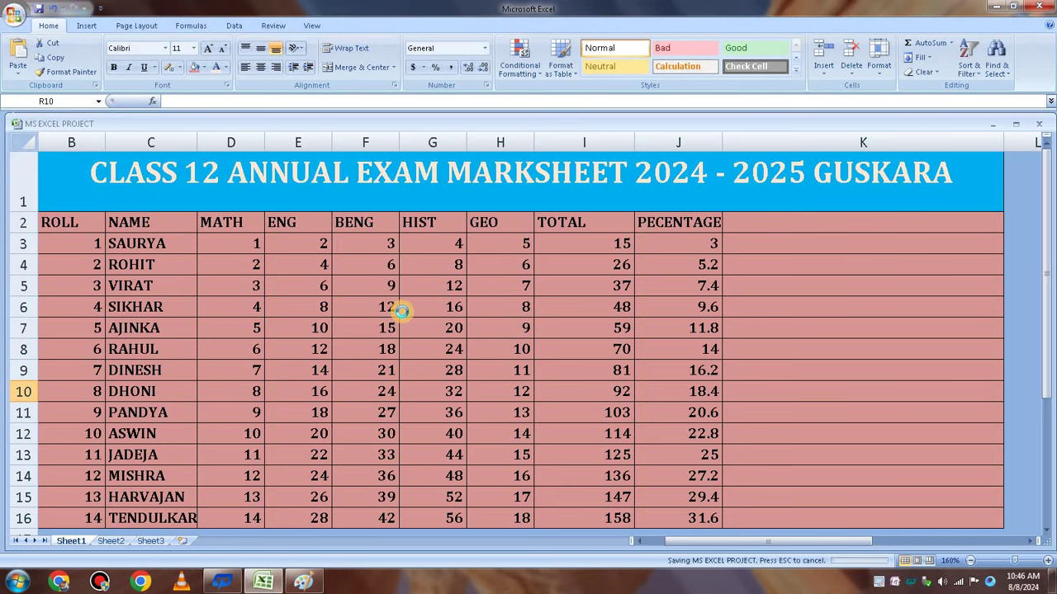
pyautogui.click(993, 6)
pyautogui.click(879, 581)
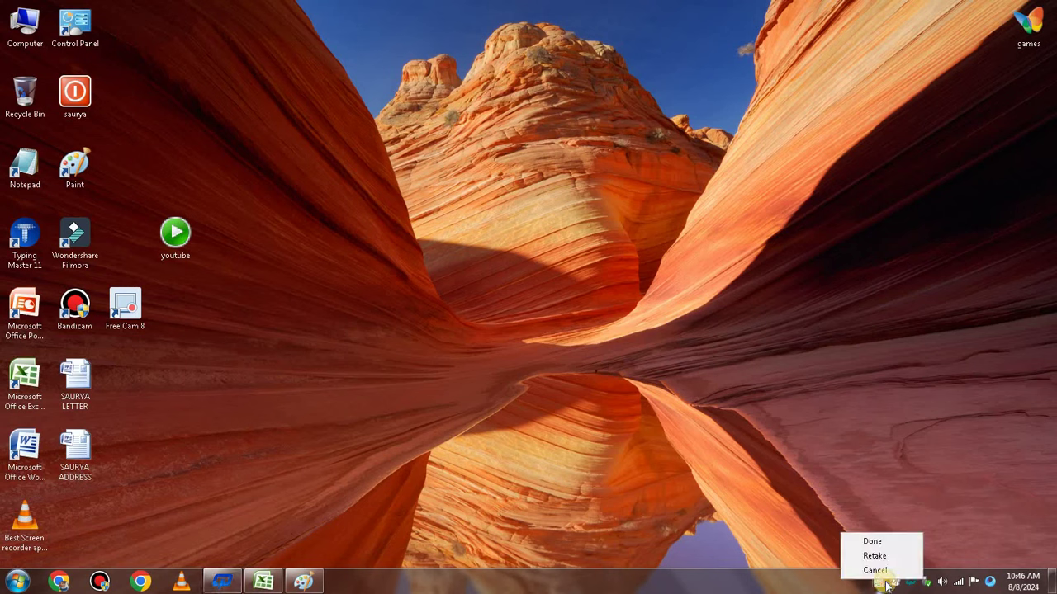